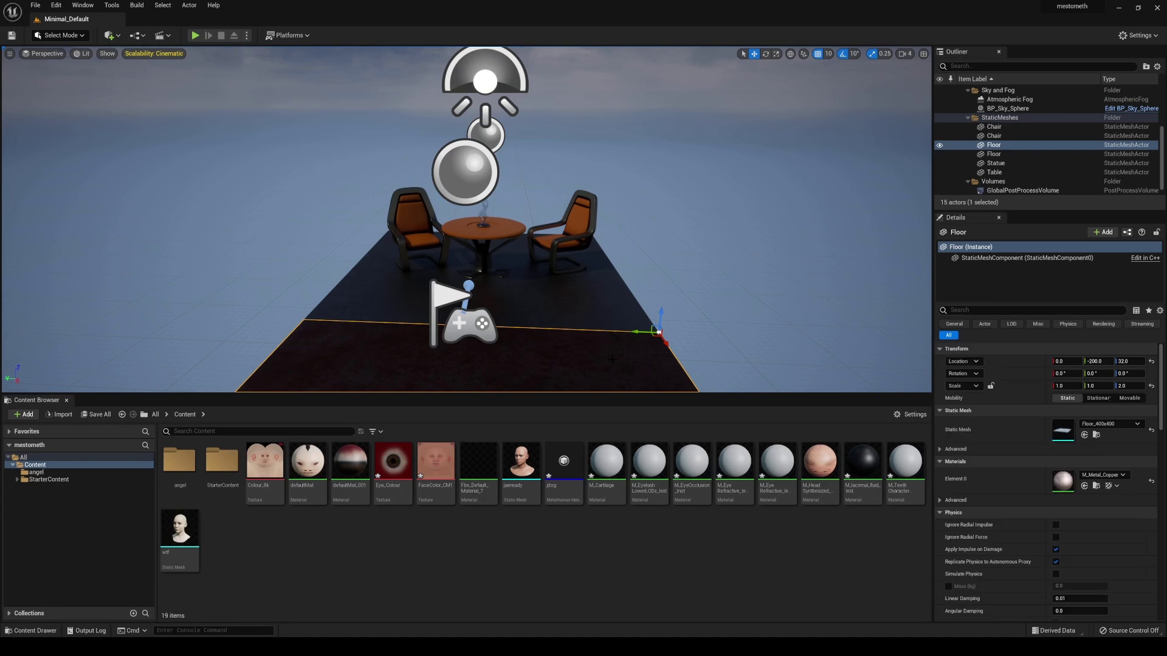
Deselect the Floor and zoom out to inspect the imported jaeready head mesh.
key("Escape")
scroll(467, 219, "down", 5)
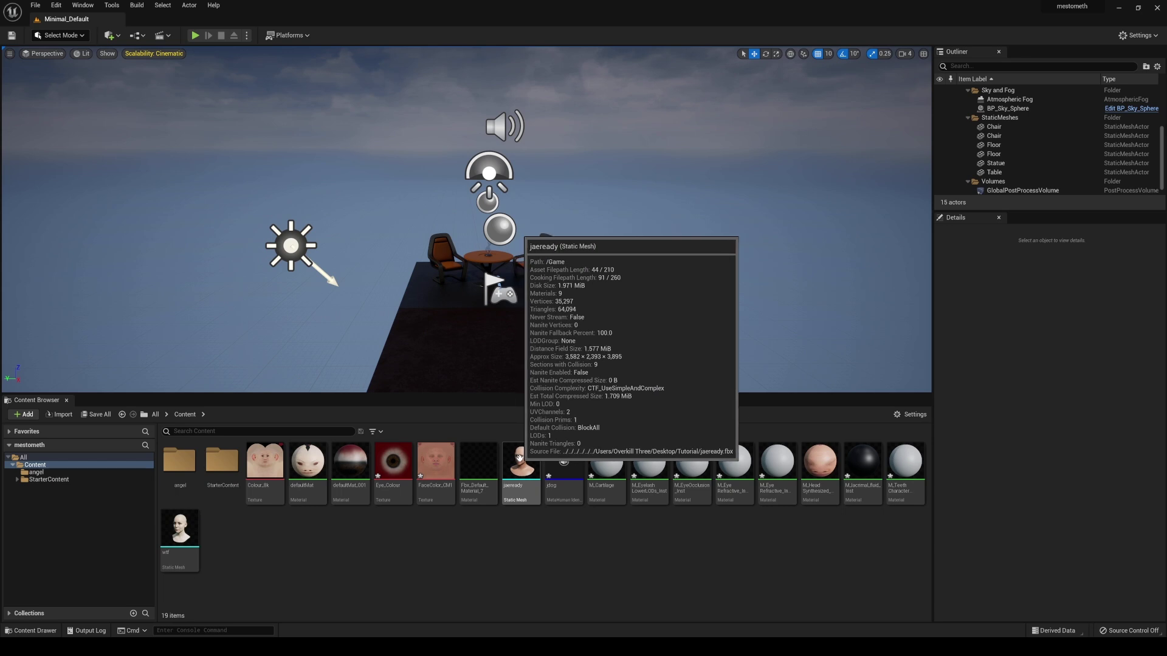
double_click(527, 455)
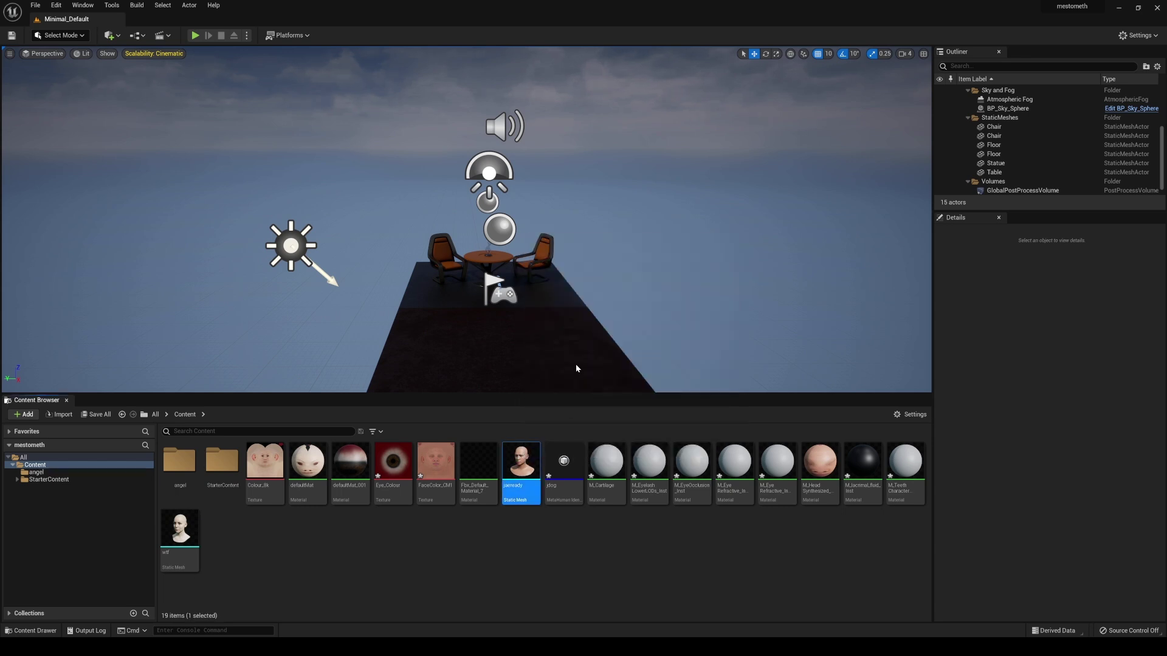
left_click_drag(538, 238, 785, 309)
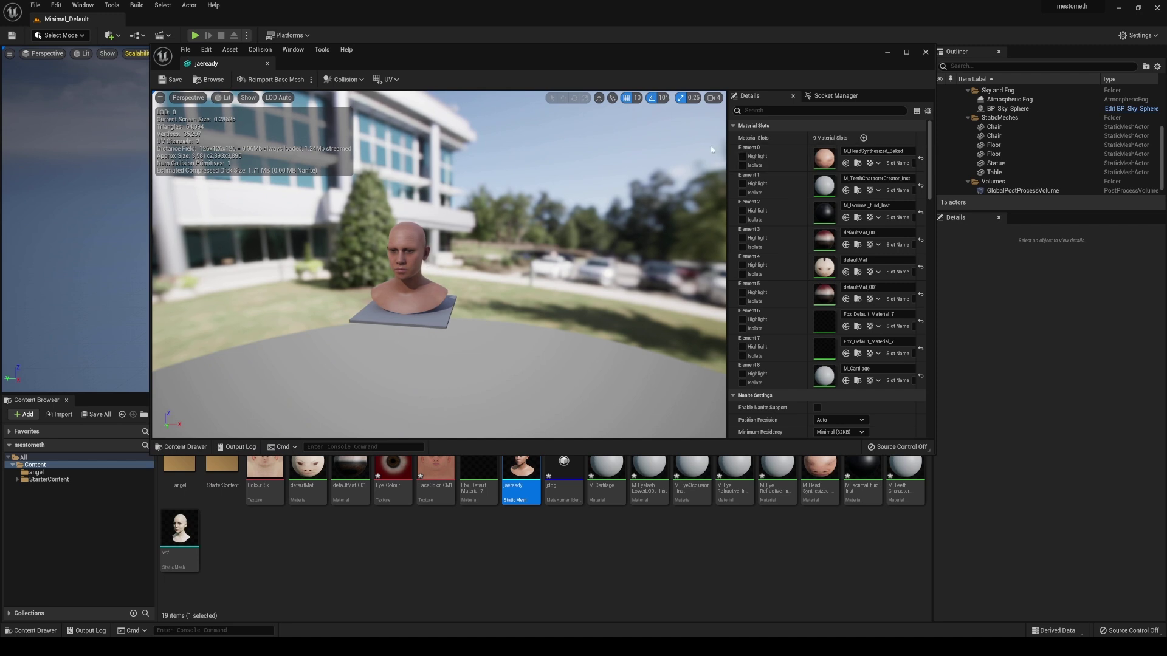
left_click(715, 97)
left_click(754, 119)
right_click_drag(607, 274, 586, 269)
key("w")
key("alt+Tab")
Check in the Plugins manager that the MetaHuman plugin is enabled.
left_click(56, 4)
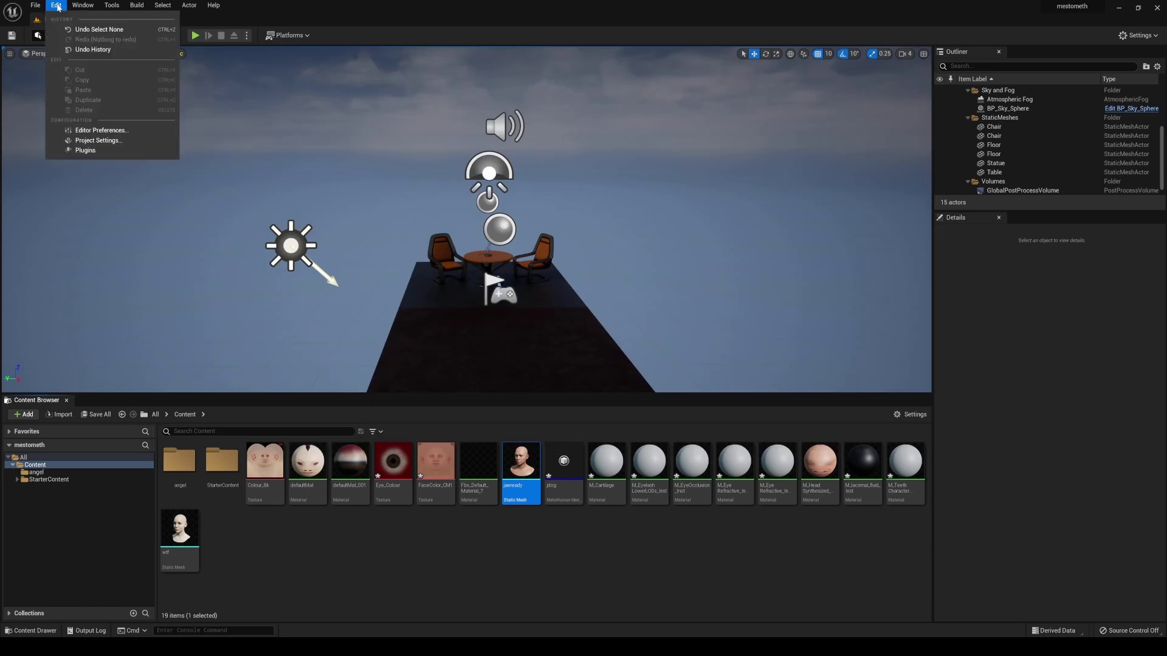
left_click(91, 153)
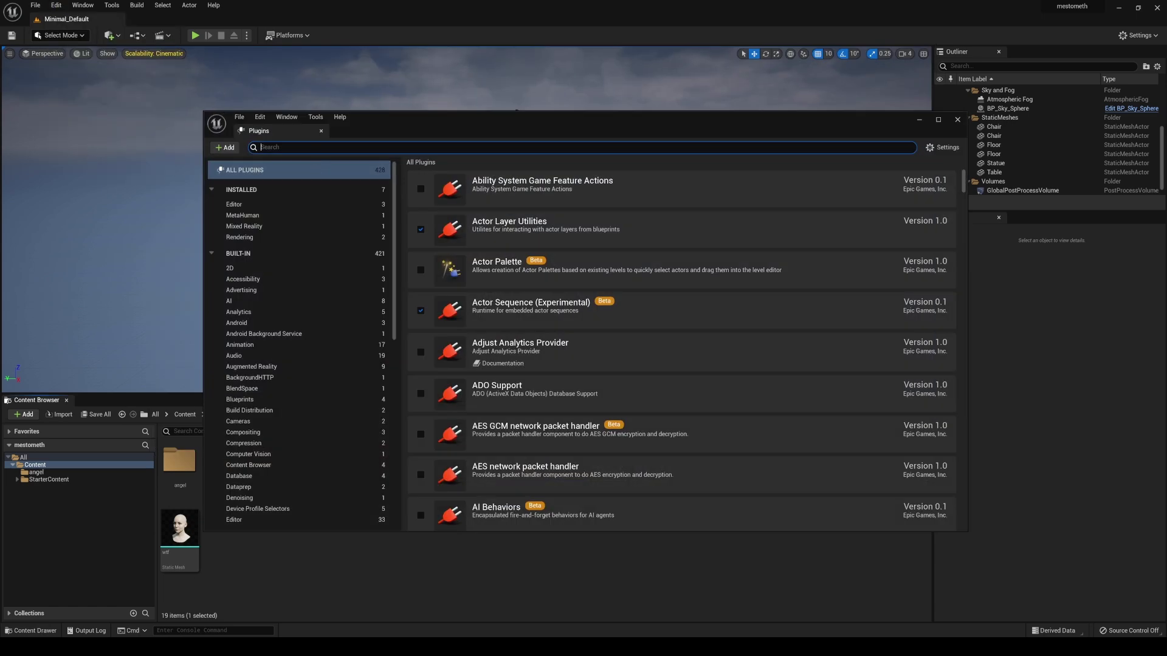
type("metah")
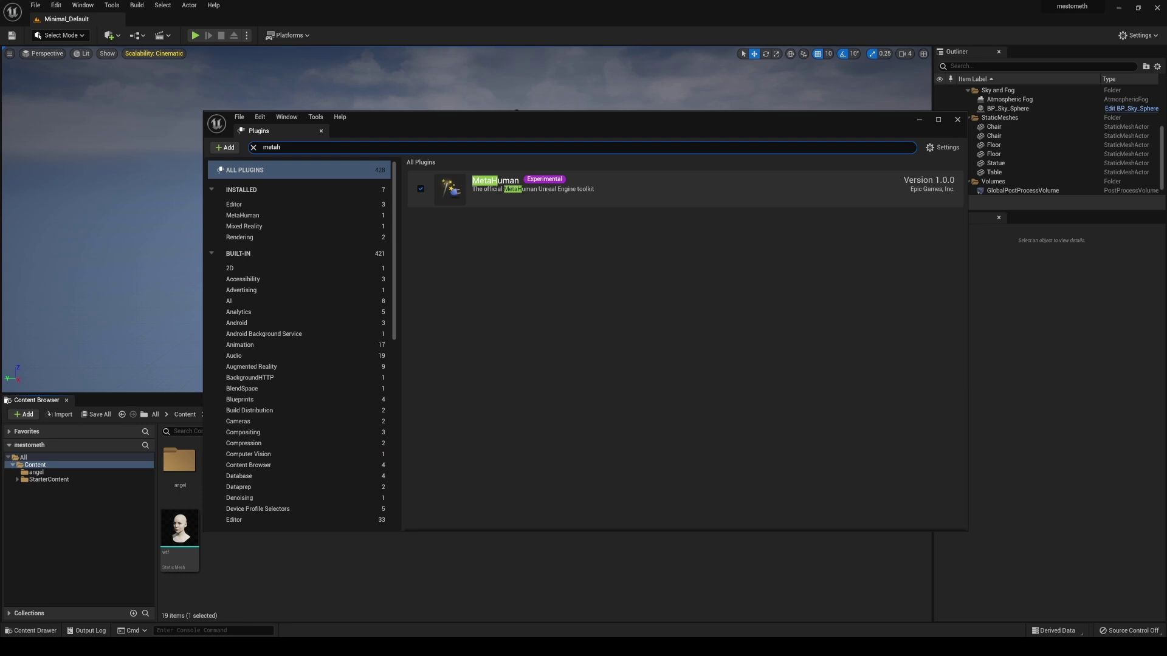
left_click(957, 120)
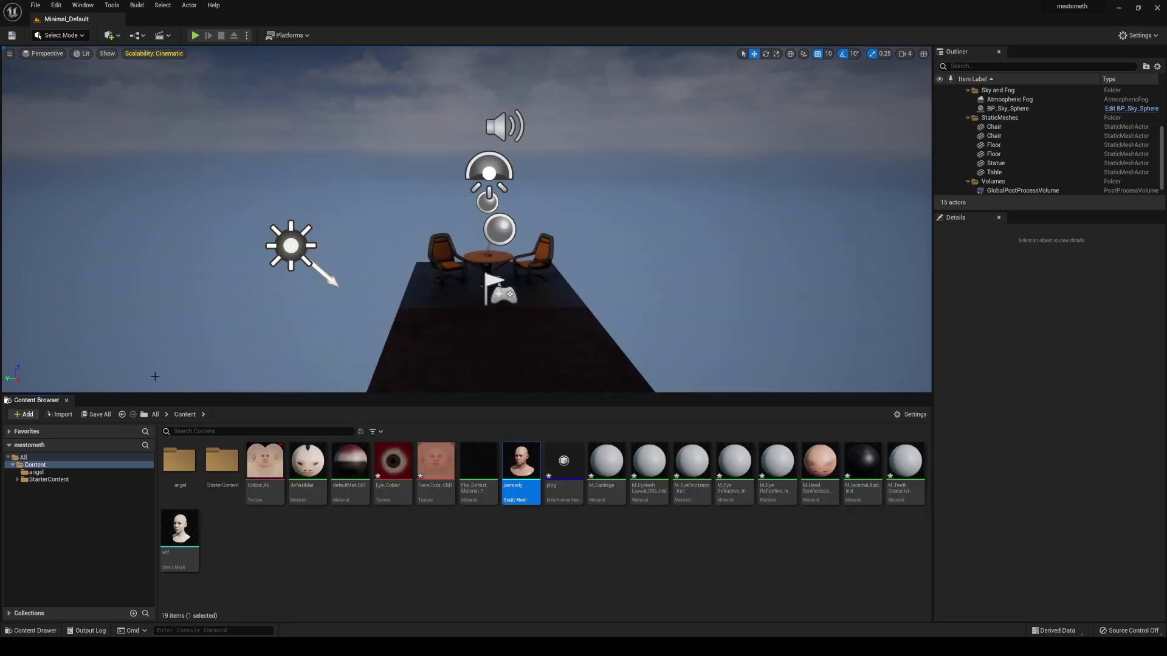
Create a MetaHuman Identity asset named jj and open it in the identity editor.
left_click(25, 414)
mouse_move(37, 339)
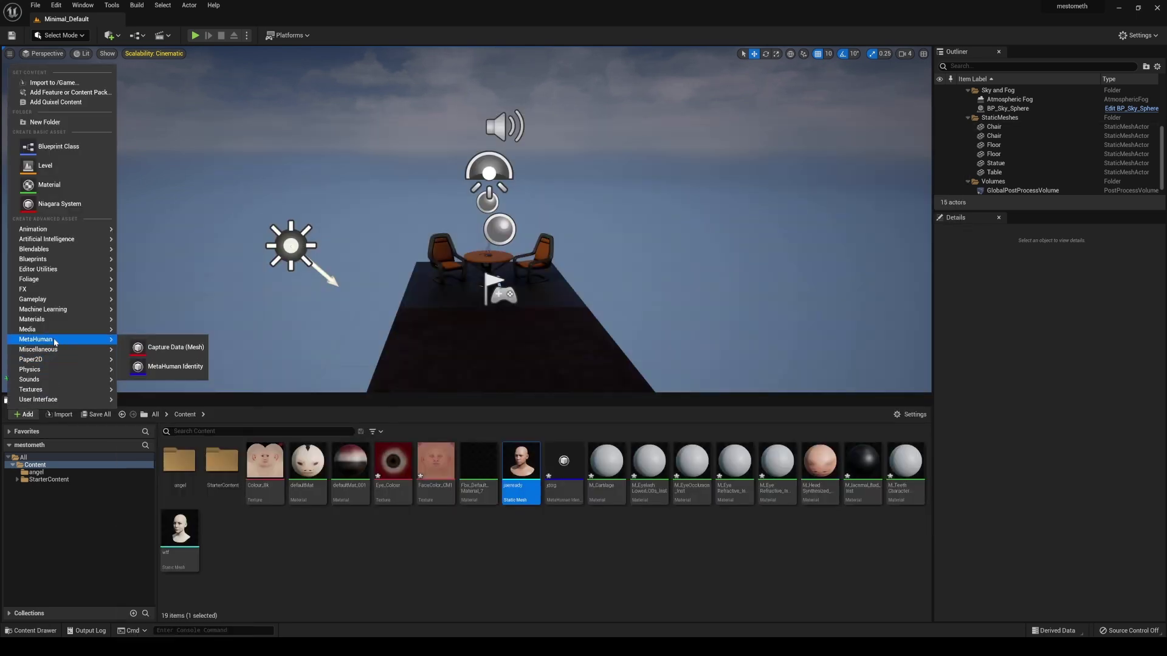
left_click(171, 364)
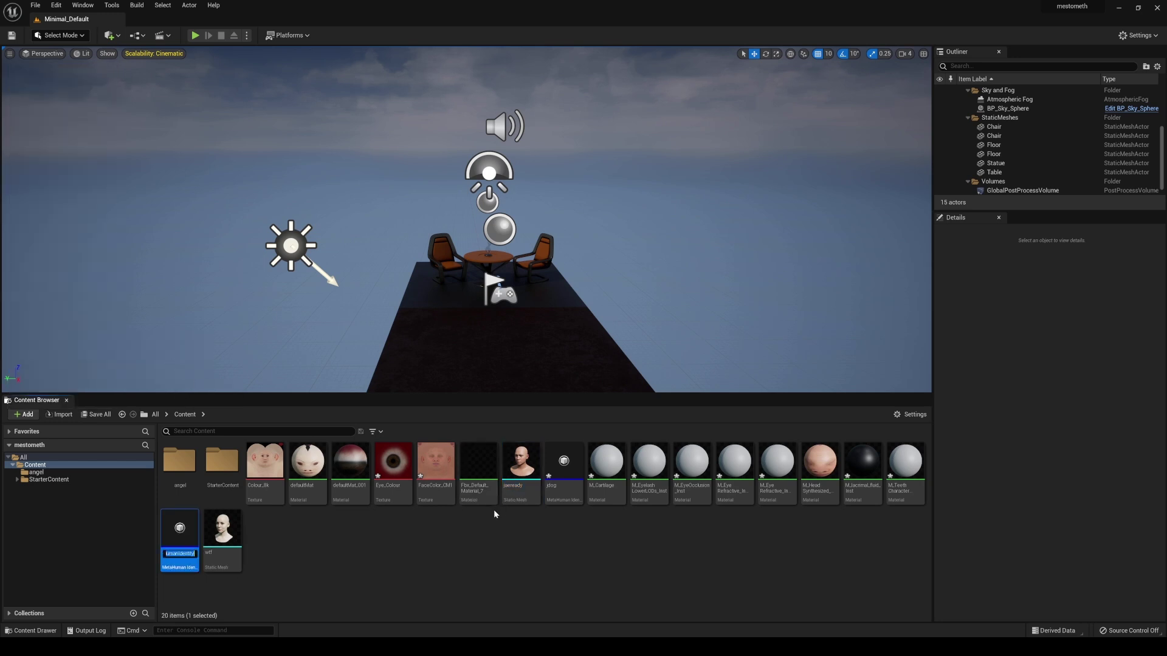
type("jj")
key("Return")
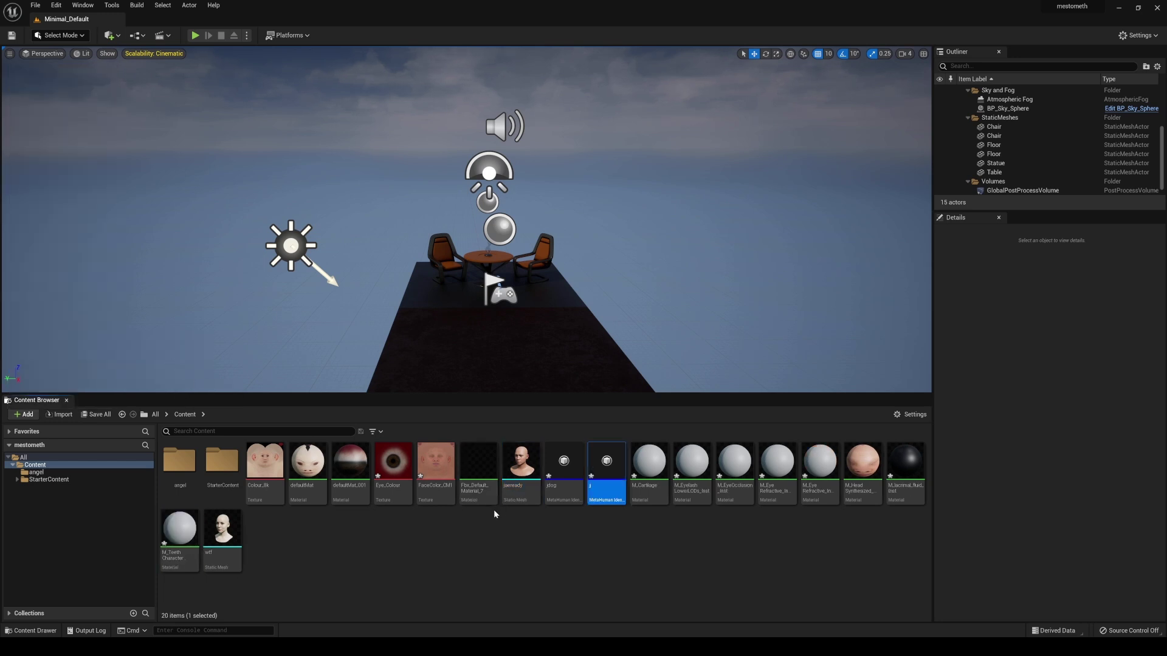
double_click(604, 459)
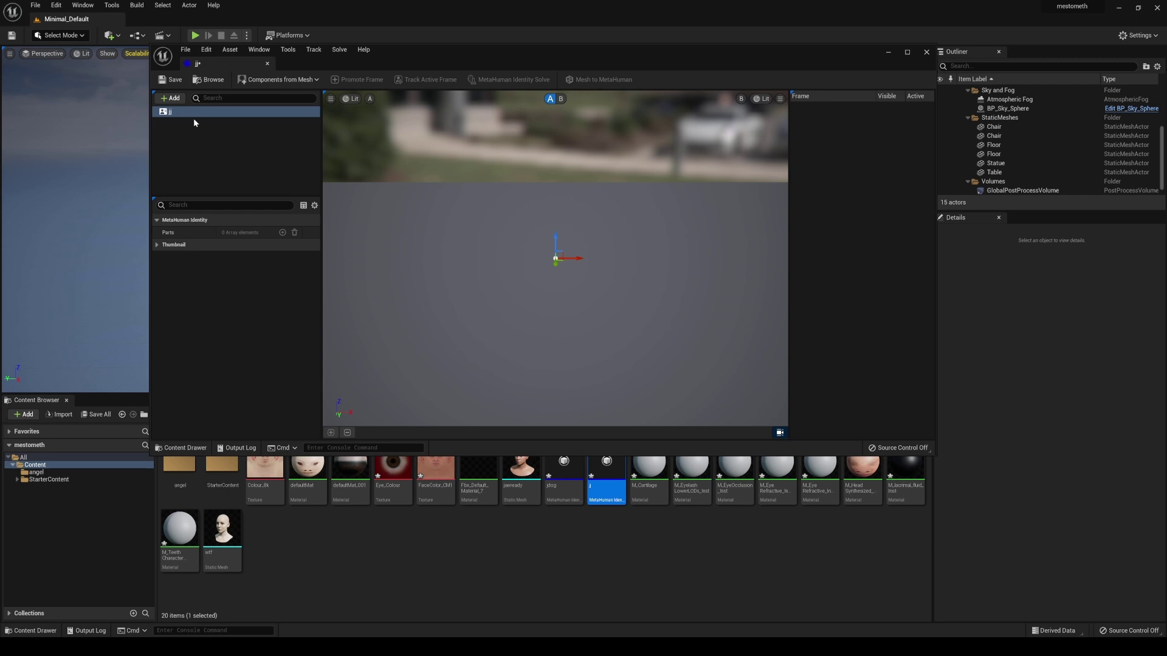
Build the jj identity's face components from the jaeready mesh.
left_click(309, 80)
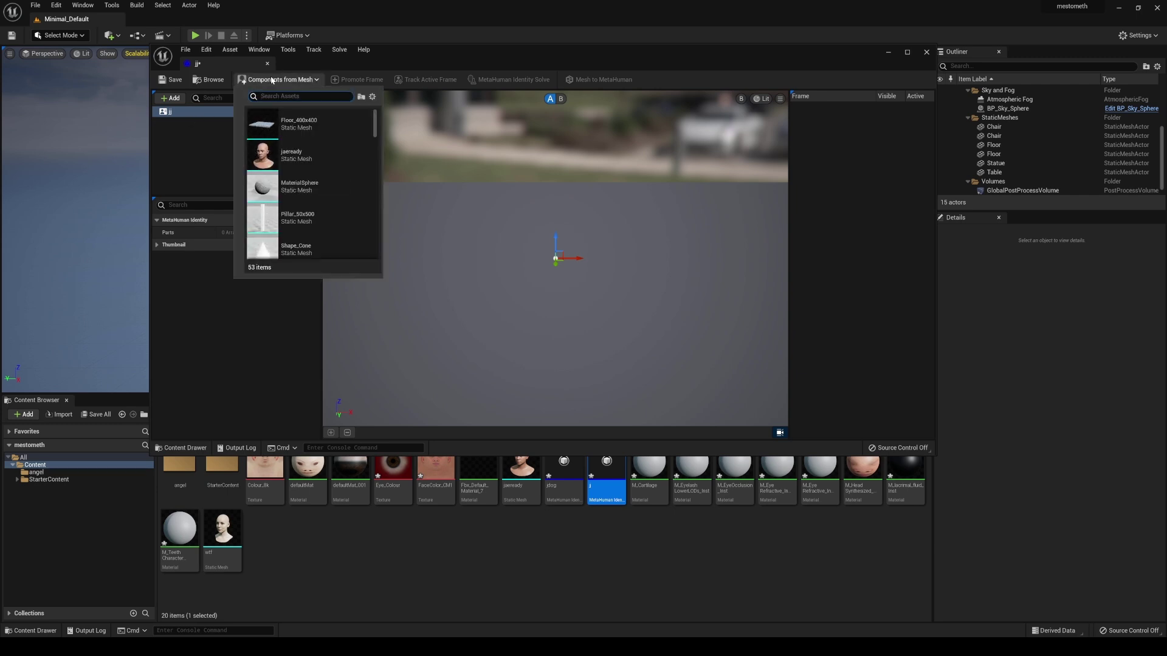
left_click(292, 153)
right_click_drag(586, 171, 576, 114)
Adjust the viewport field of view and frame the head close up.
left_click(780, 98)
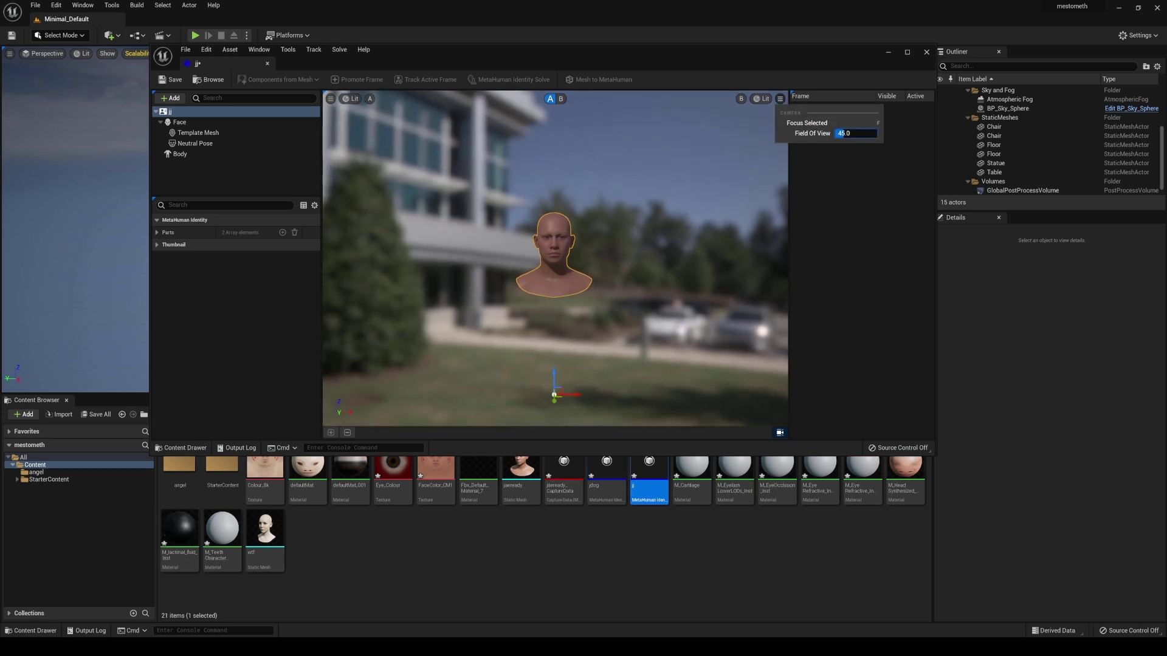
left_click_drag(856, 133, 595, 148)
left_click(758, 159)
key("f")
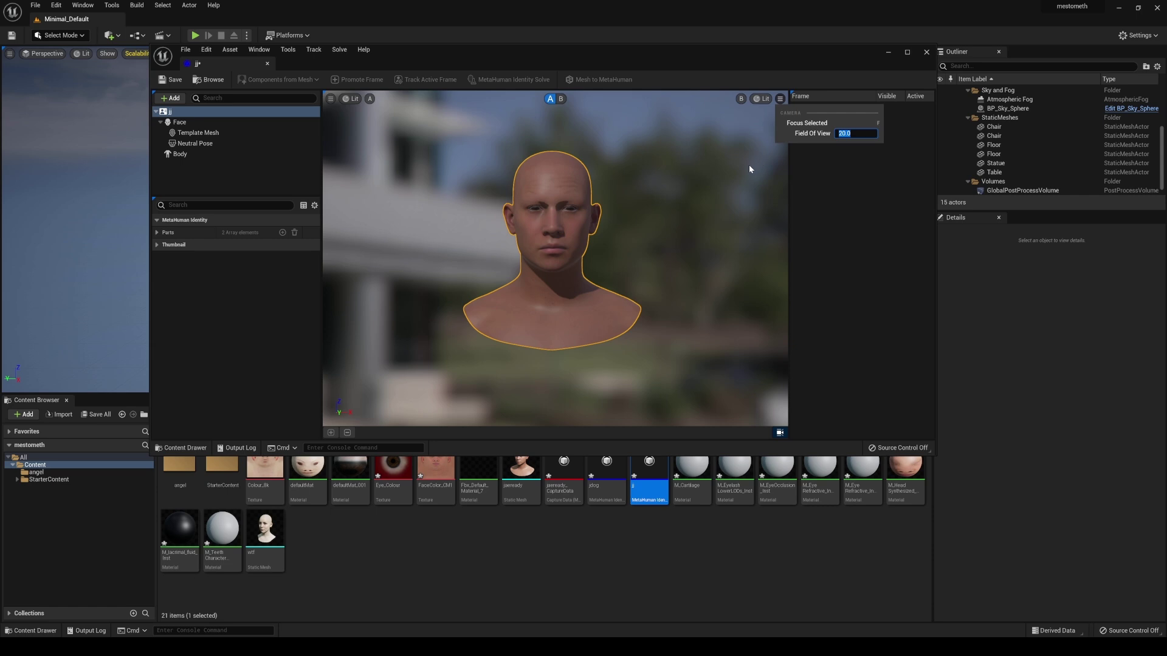
right_click_drag(748, 165, 746, 156)
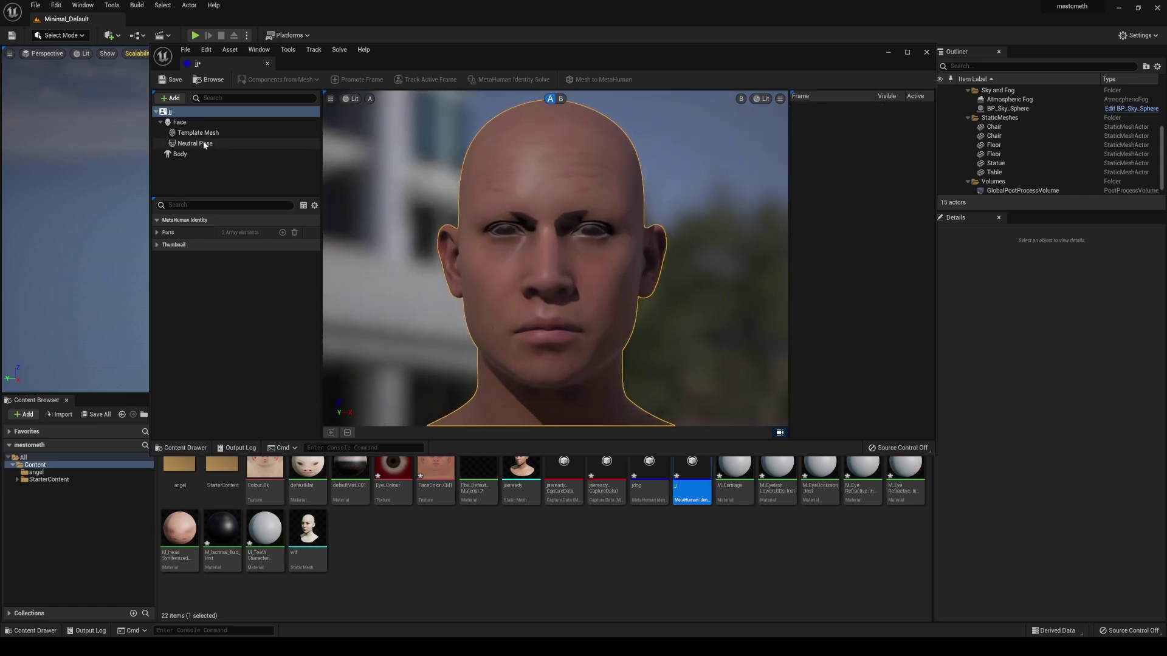
Switch the viewport to Unlit shading and select the Neutral Pose.
left_click(352, 99)
left_click(370, 133)
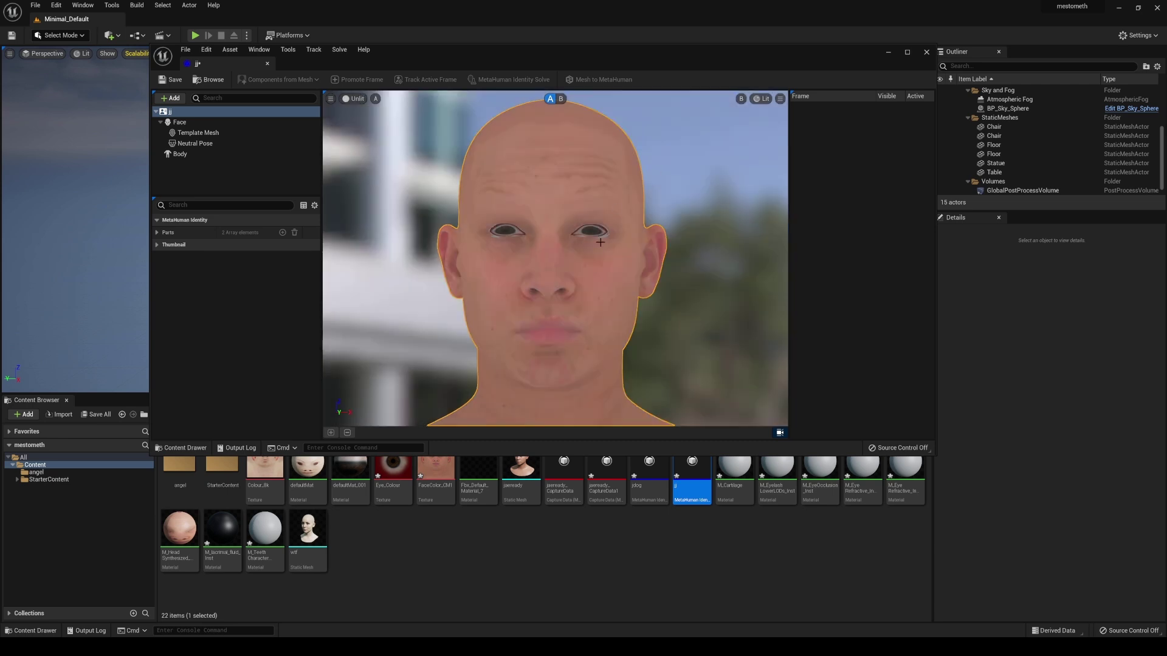
left_click(194, 144)
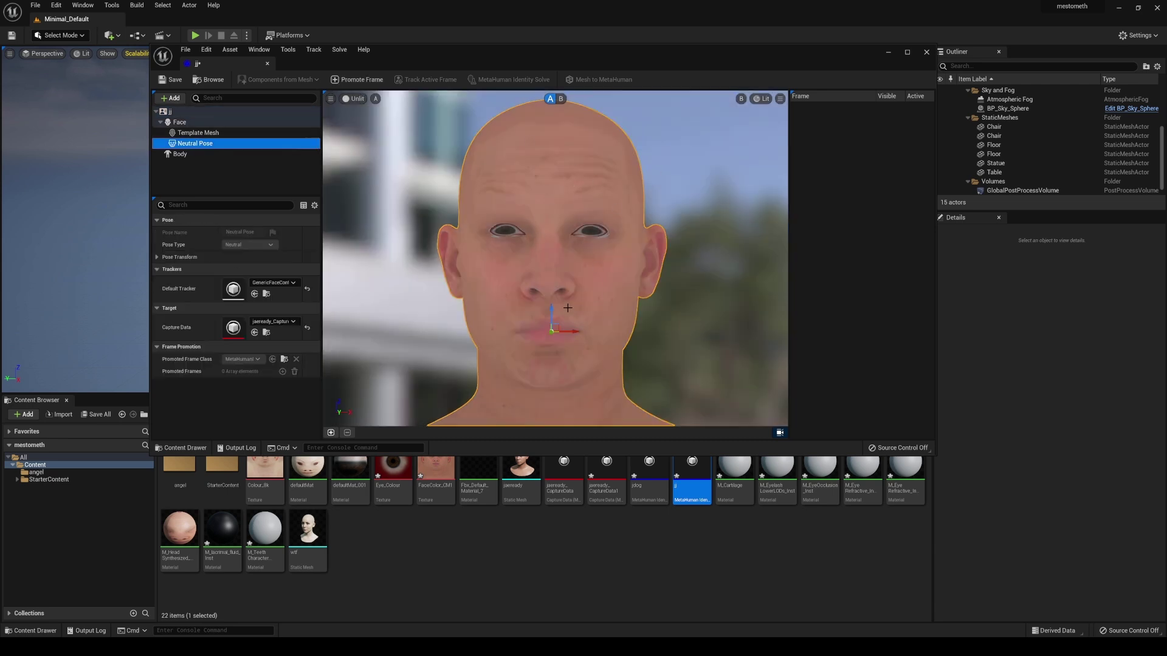
Promote the current frame and track facial markers on Frame 0.
left_click(330, 432)
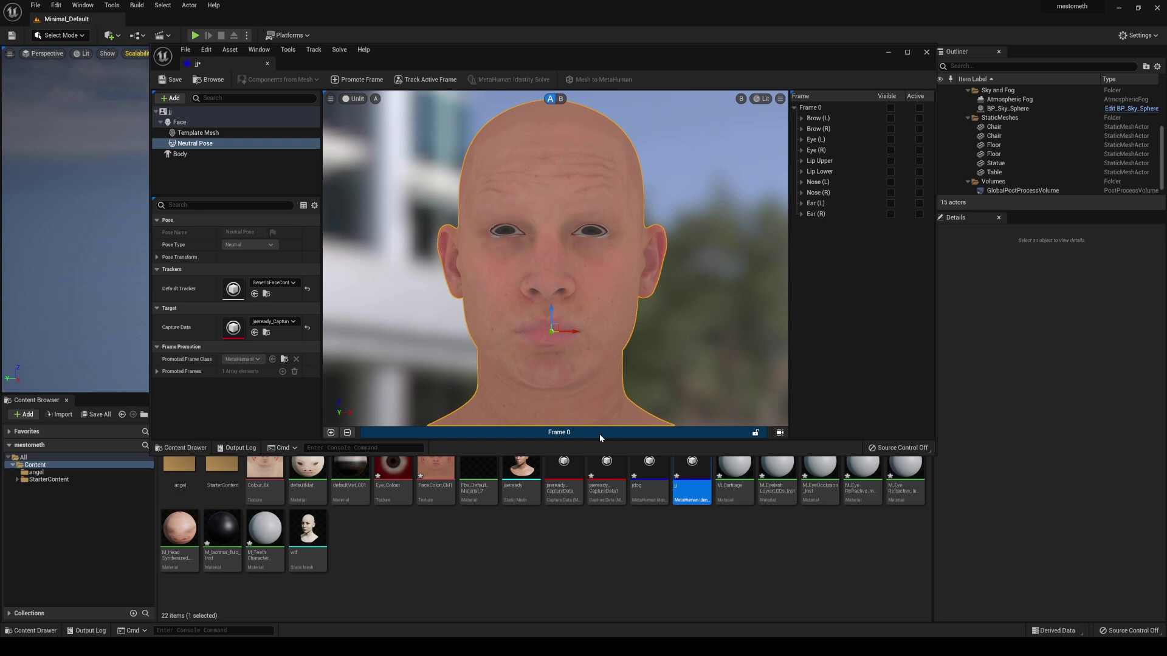
right_click(600, 433)
left_click(622, 452)
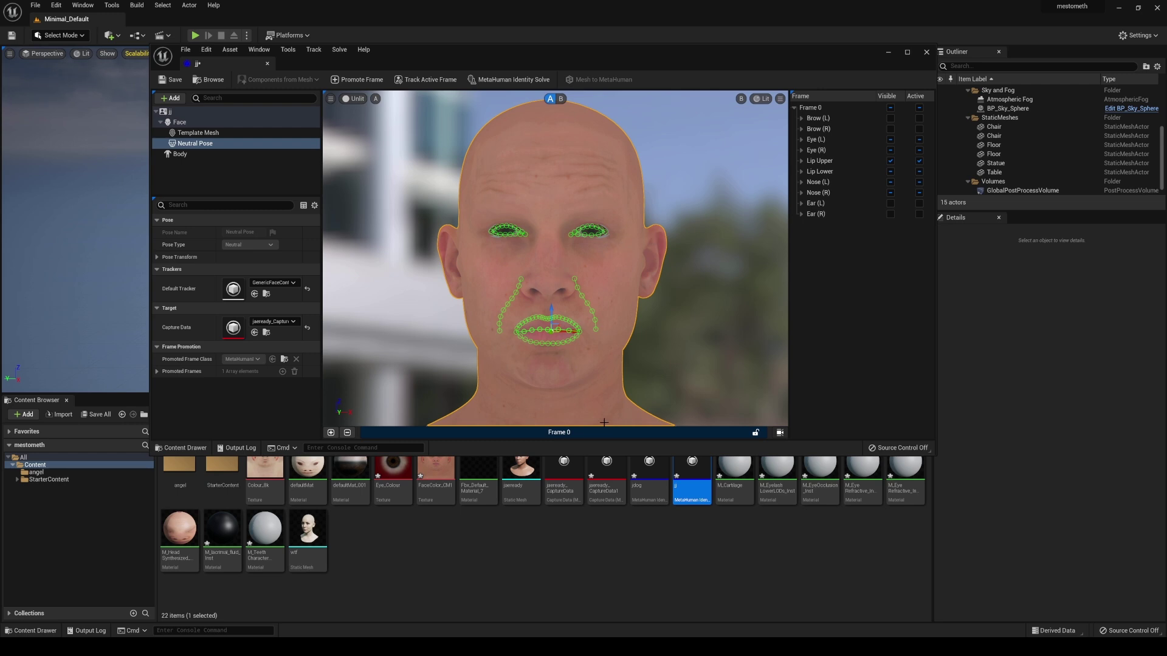
Lock the camera for Frame 0 and run the MetaHuman Identity Solve.
left_click(559, 432)
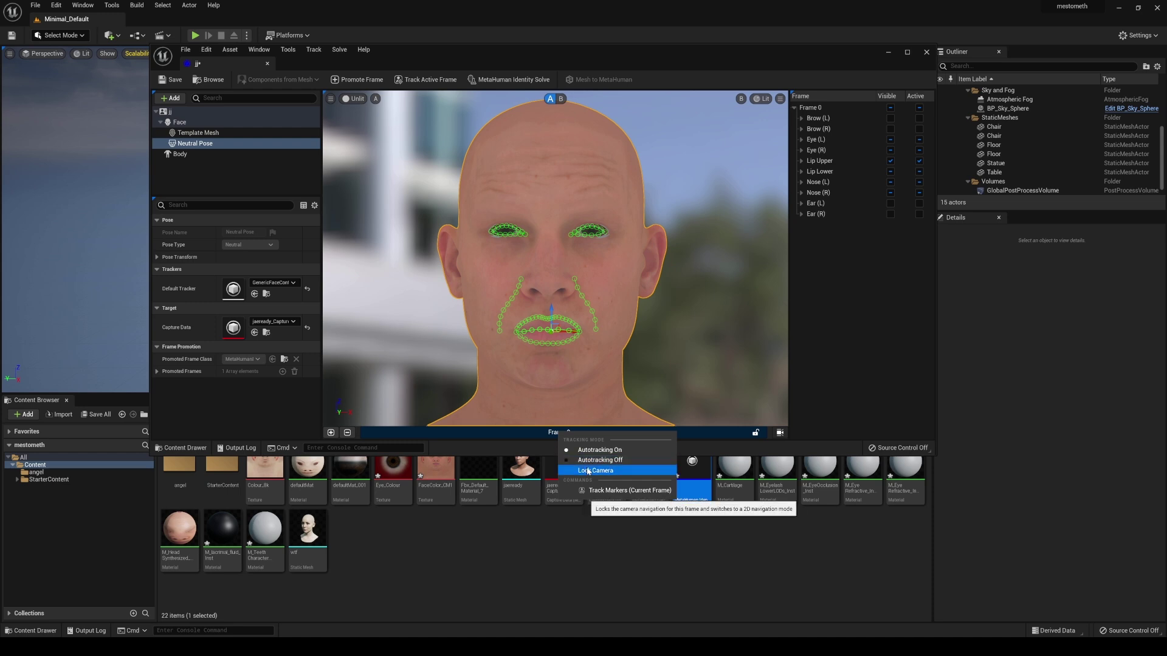
left_click(588, 471)
left_click(524, 82)
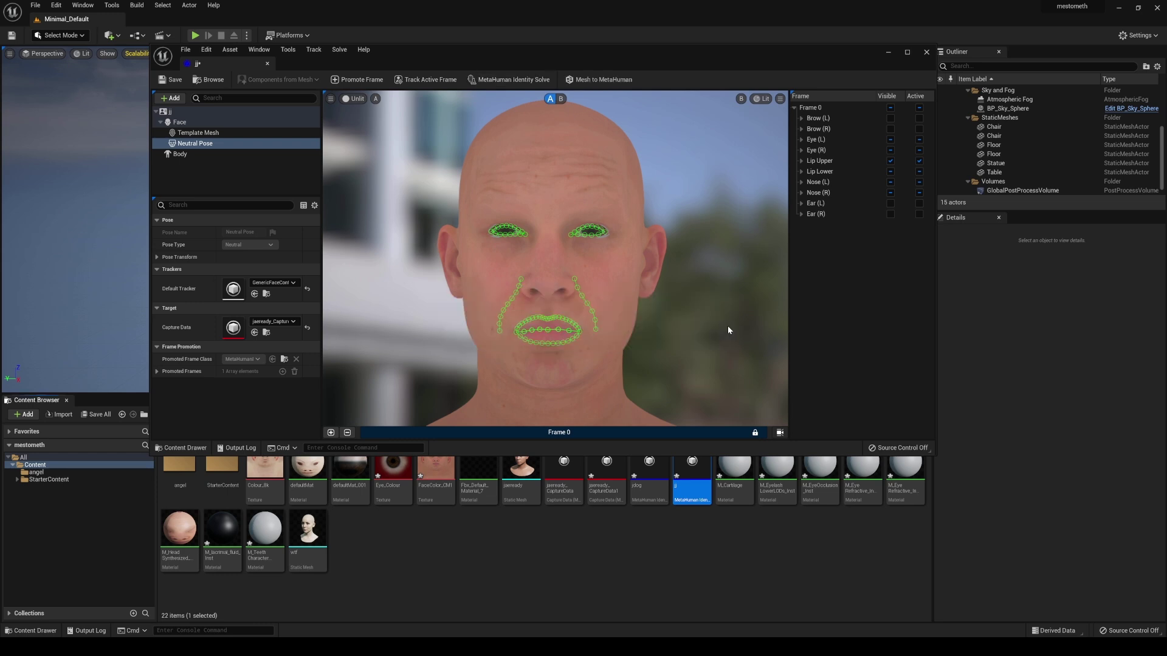
Choose the average body type and submit jj for Mesh to MetaHuman conversion.
left_click(193, 155)
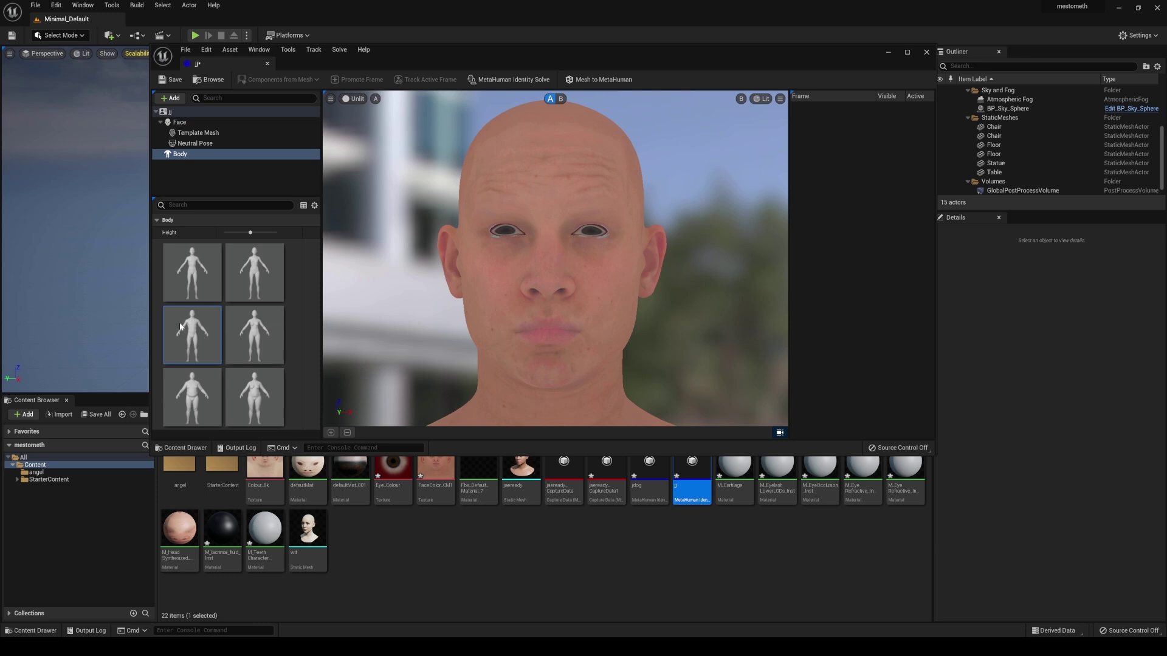
left_click(585, 83)
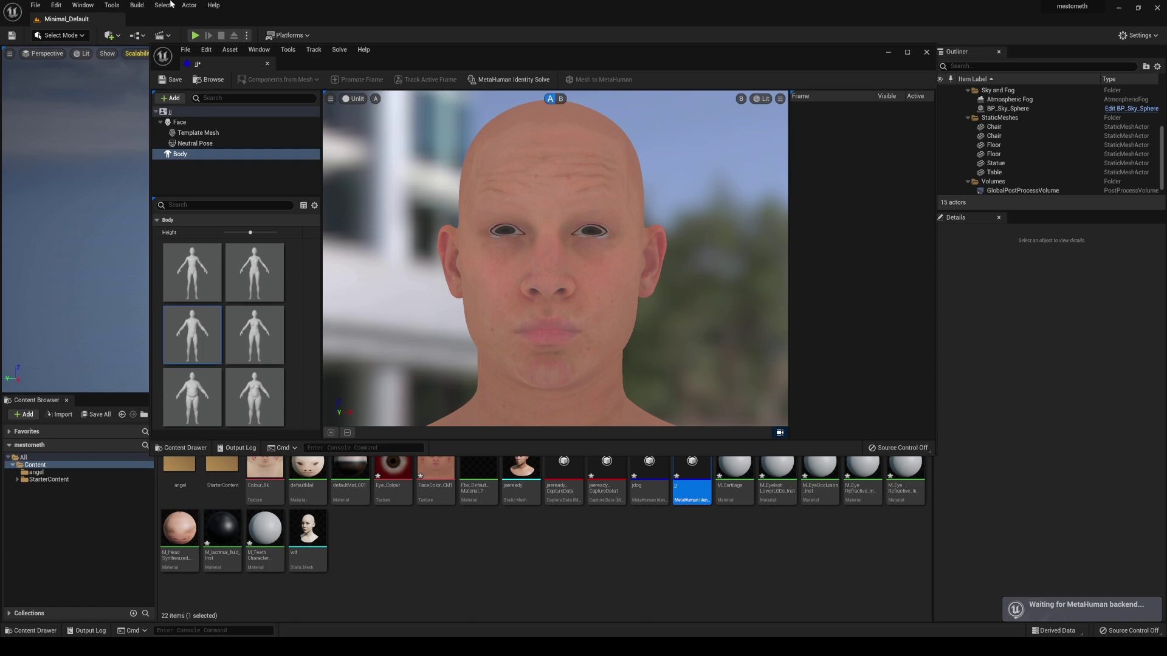
Show My MetaHumans in Quixel Bridge and dismiss the conversion-complete message.
left_click(112, 36)
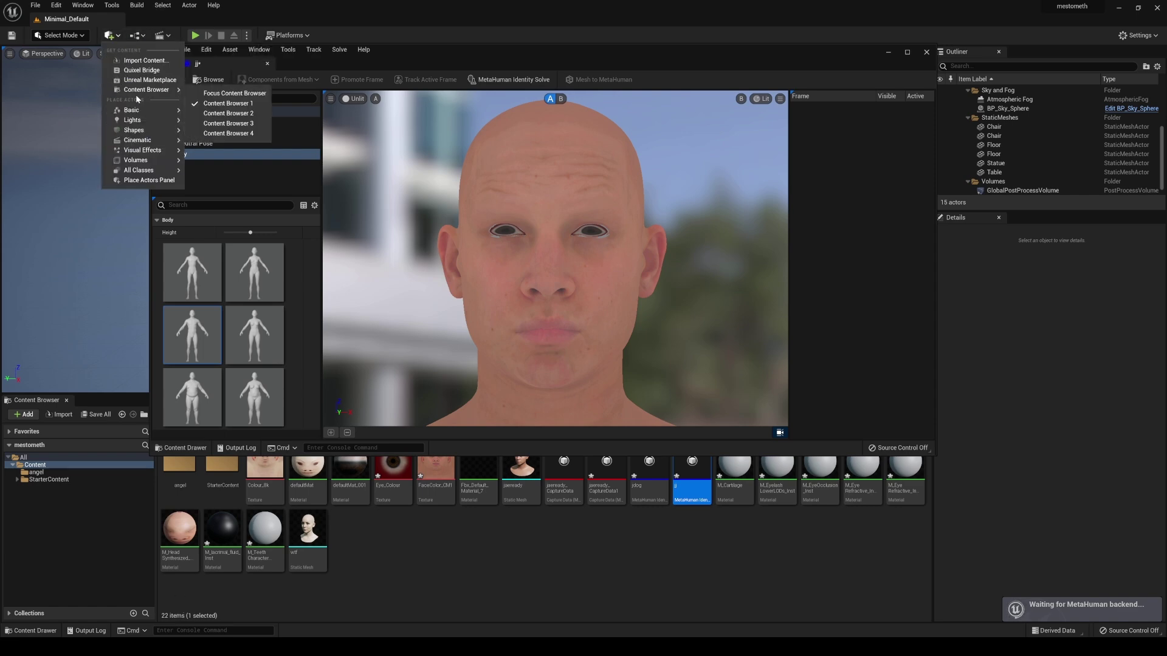
left_click(152, 72)
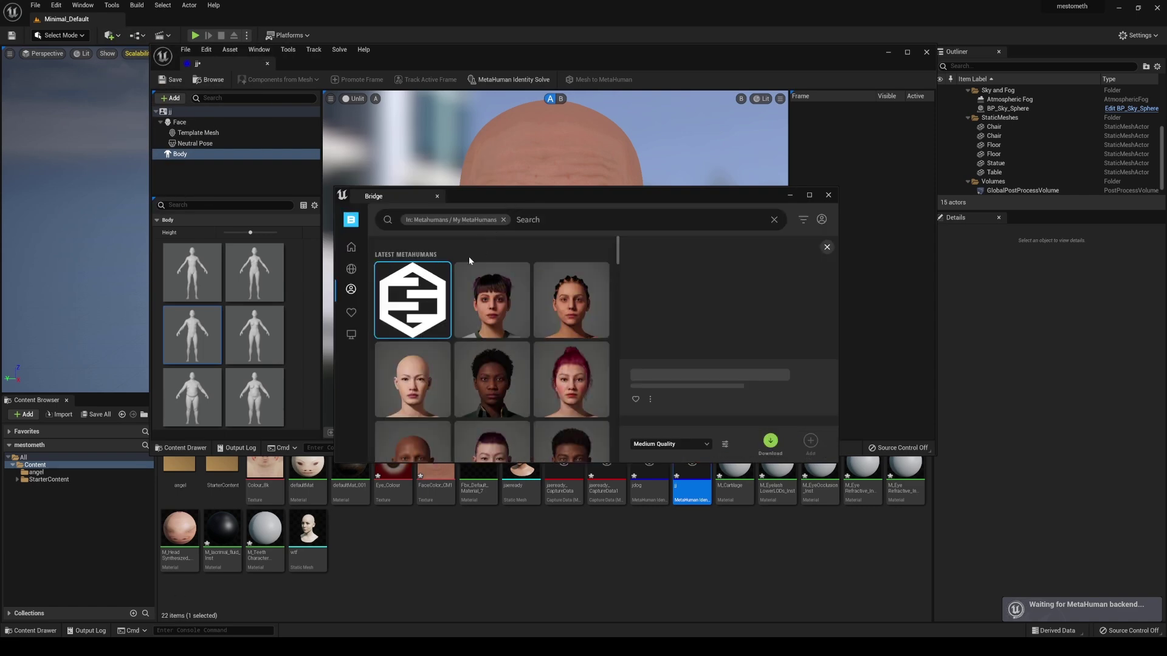
left_click(351, 290)
left_click(393, 249)
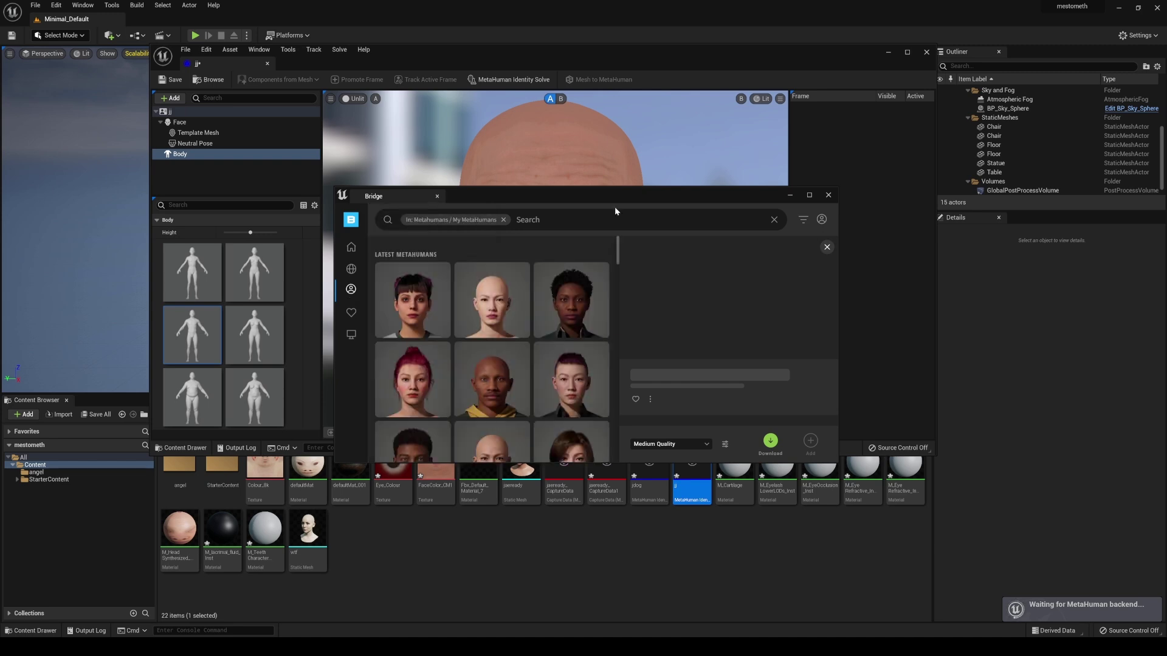
left_click_drag(643, 199, 614, 204)
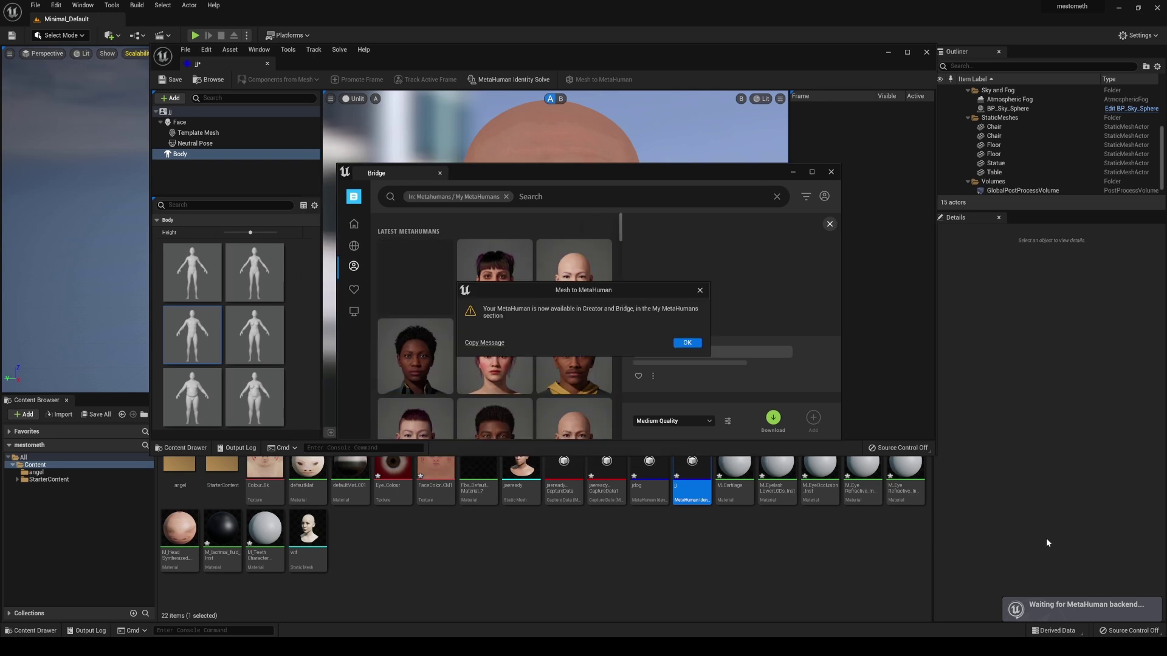
left_click(687, 343)
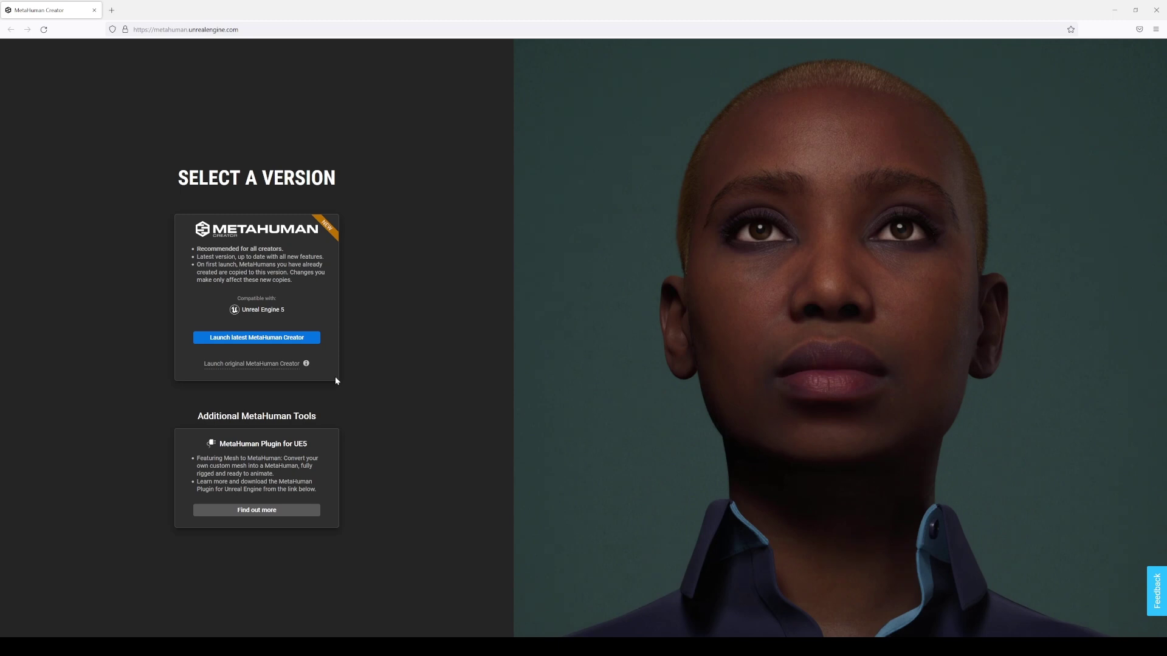
Launch the latest MetaHuman Creator, open jj for editing, and reset the head to face forward.
left_click(283, 338)
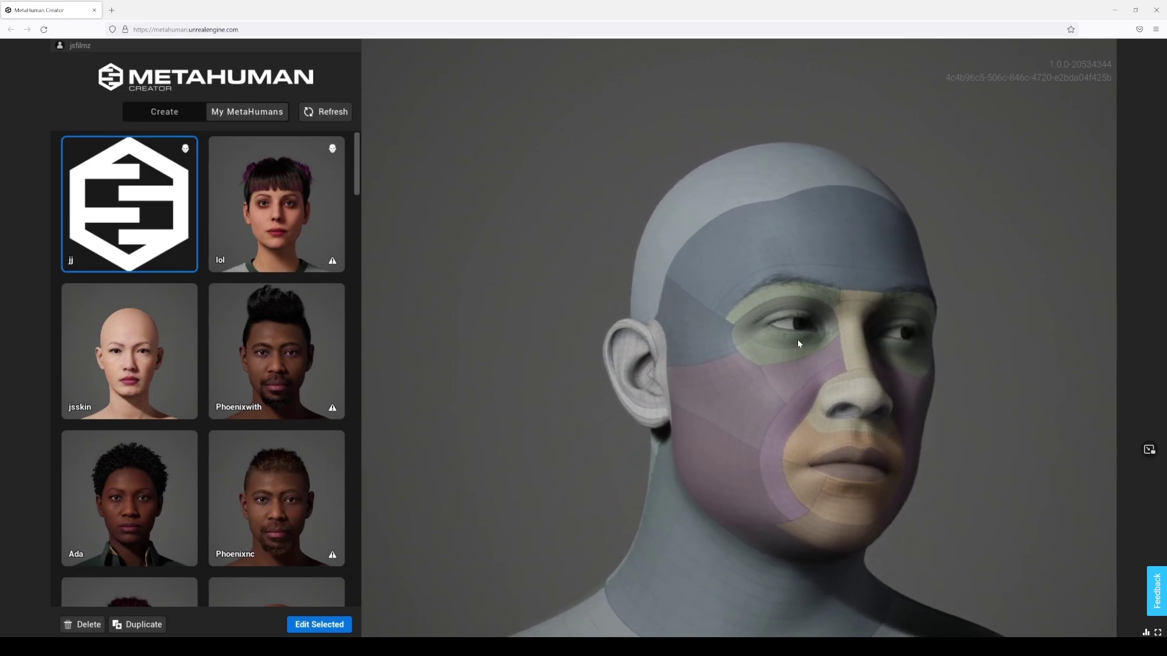
left_click(319, 625)
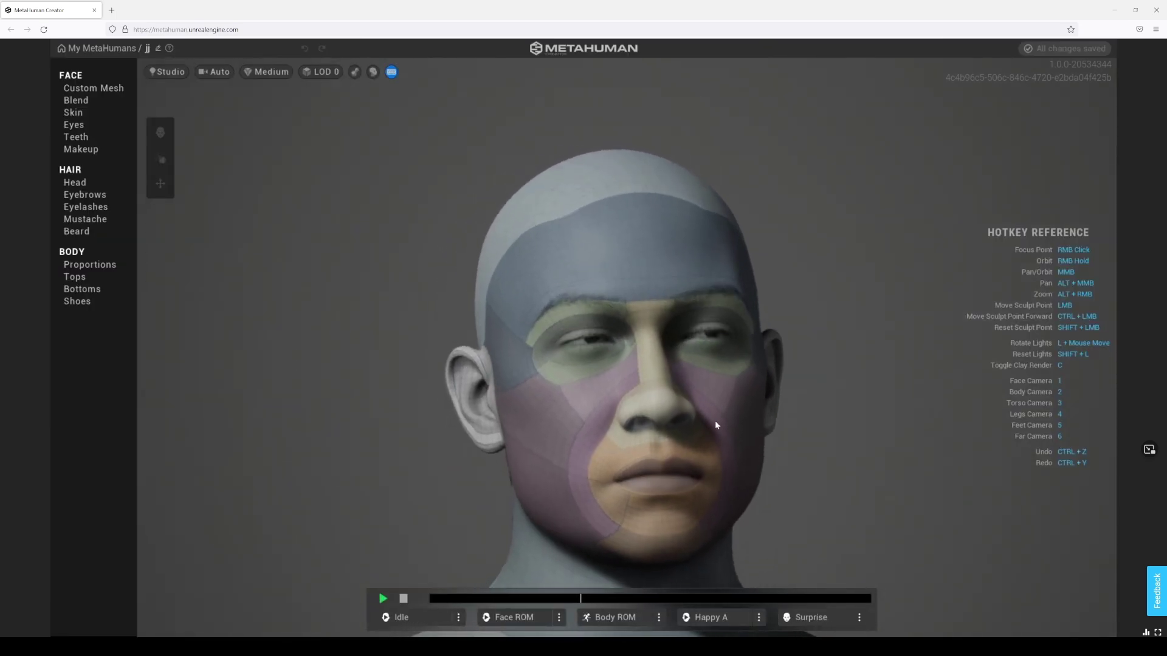
left_click(425, 598)
mouse_move(646, 348)
right_mouse_down()
mouse_move(745, 328)
mouse_move(830, 333)
mouse_move(608, 333)
mouse_move(660, 330)
right_mouse_up()
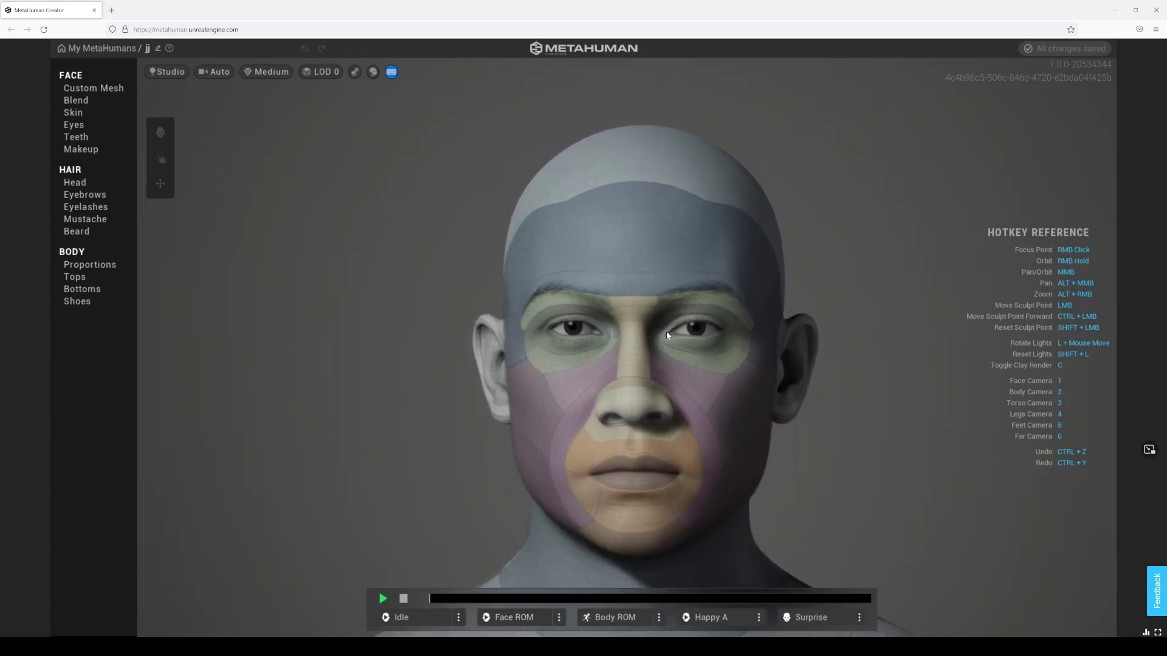
scroll(666, 331, "down", 5)
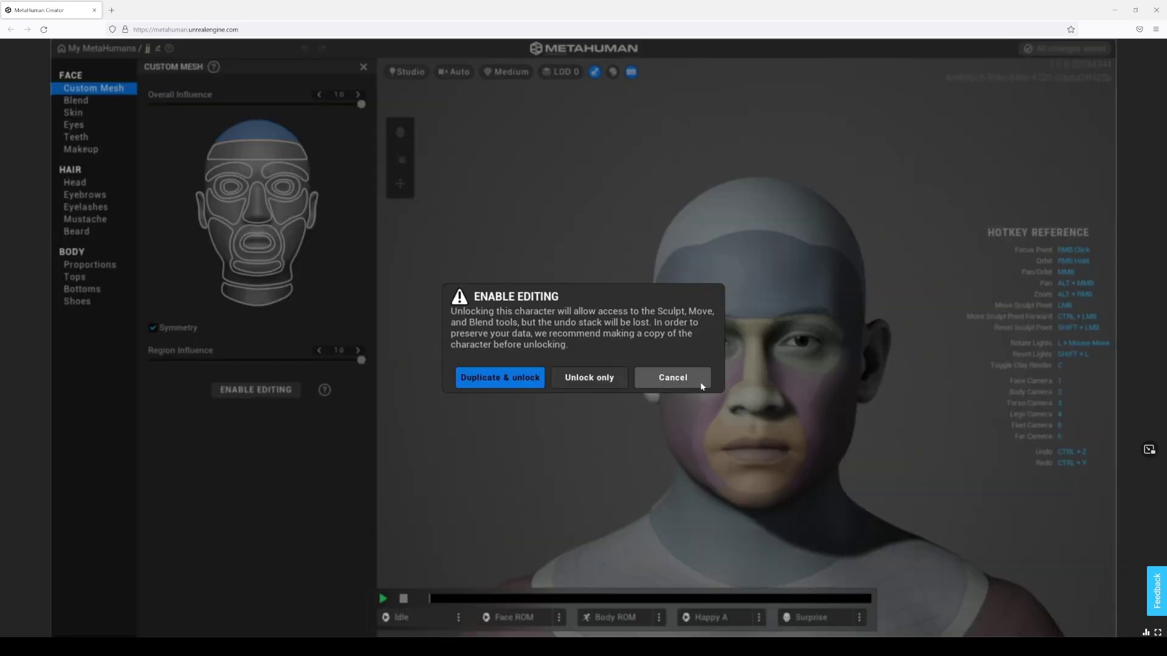
Enable editing on jj, choosing Unlock only without making a copy.
left_click(697, 382)
left_click(252, 392)
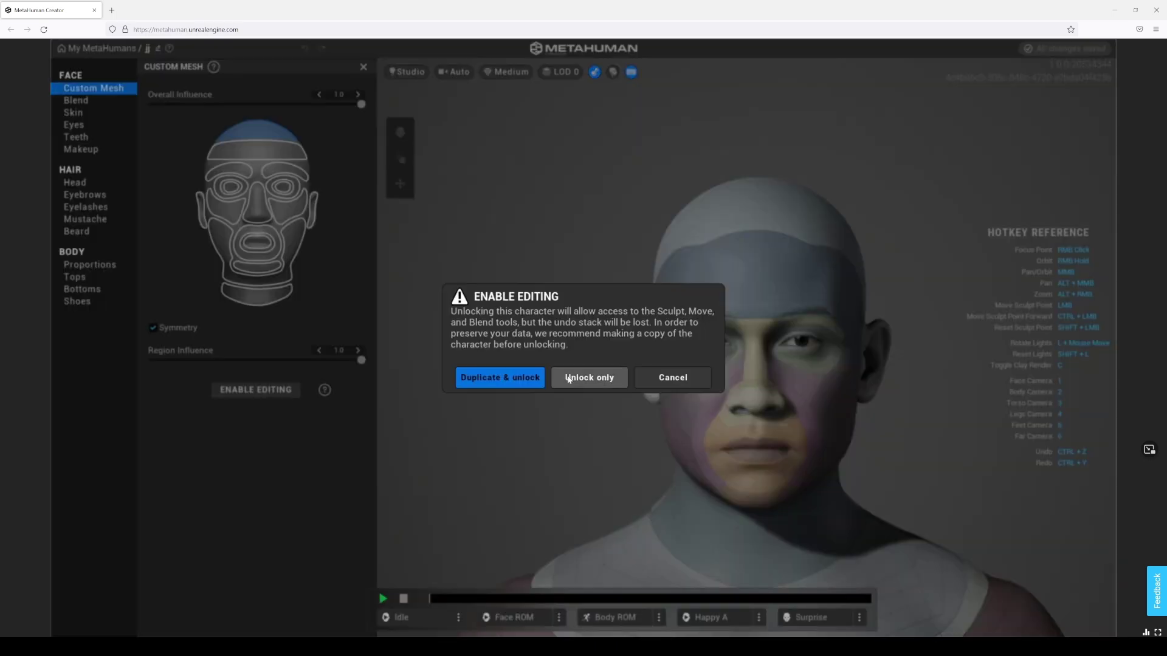
left_click(568, 378)
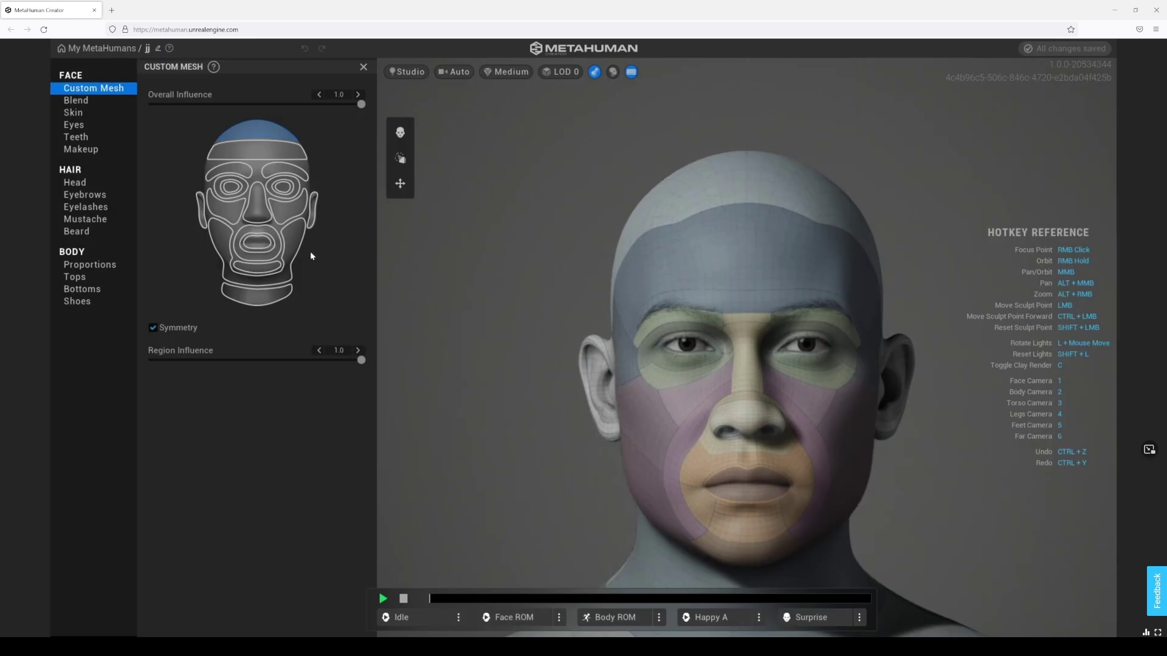
Set the Jaw region influence to 0.0 and the Neck region influence to 0.7.
left_click(224, 255)
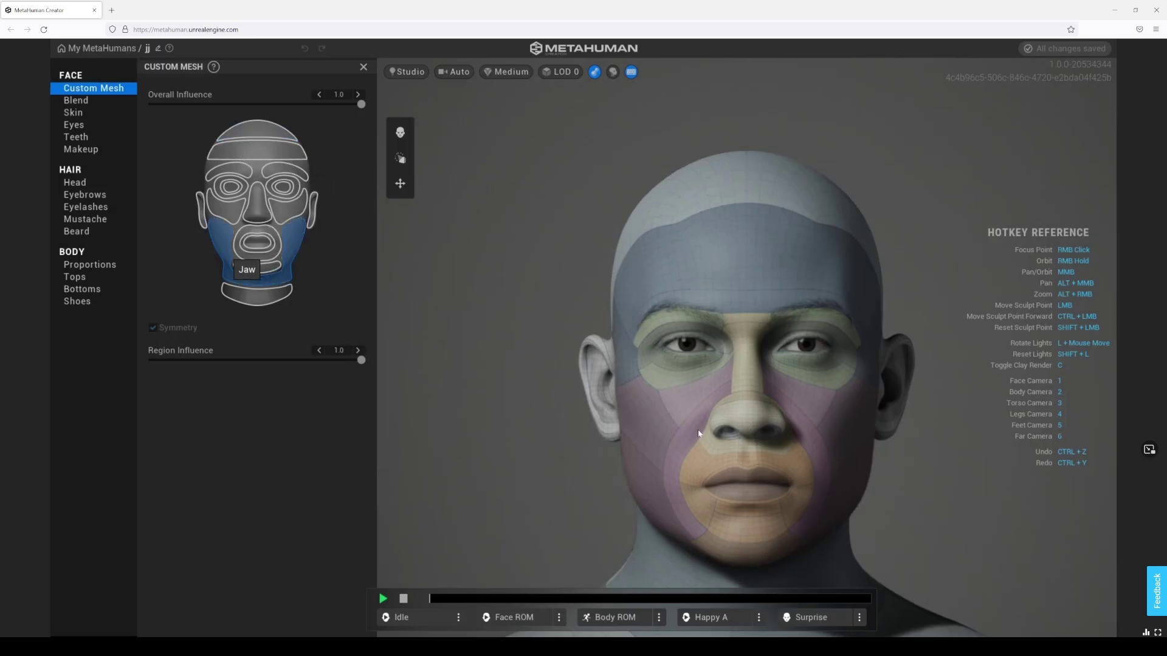
left_click(364, 361)
left_click_drag(303, 365, 107, 370)
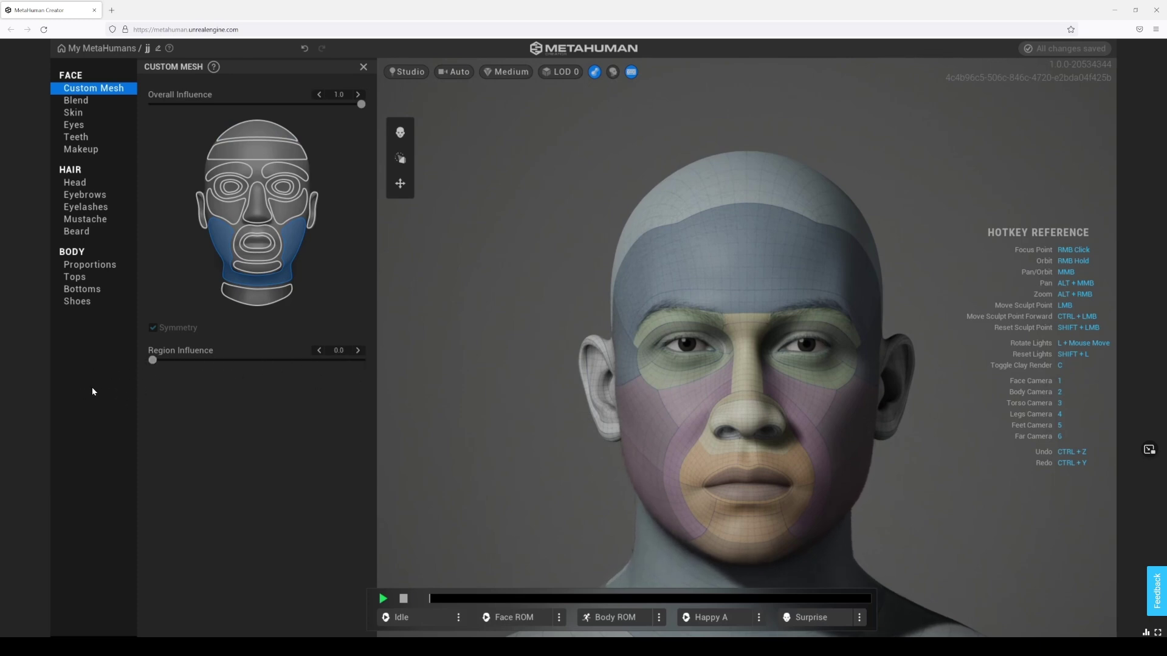
right_click_drag(822, 416, 570, 427)
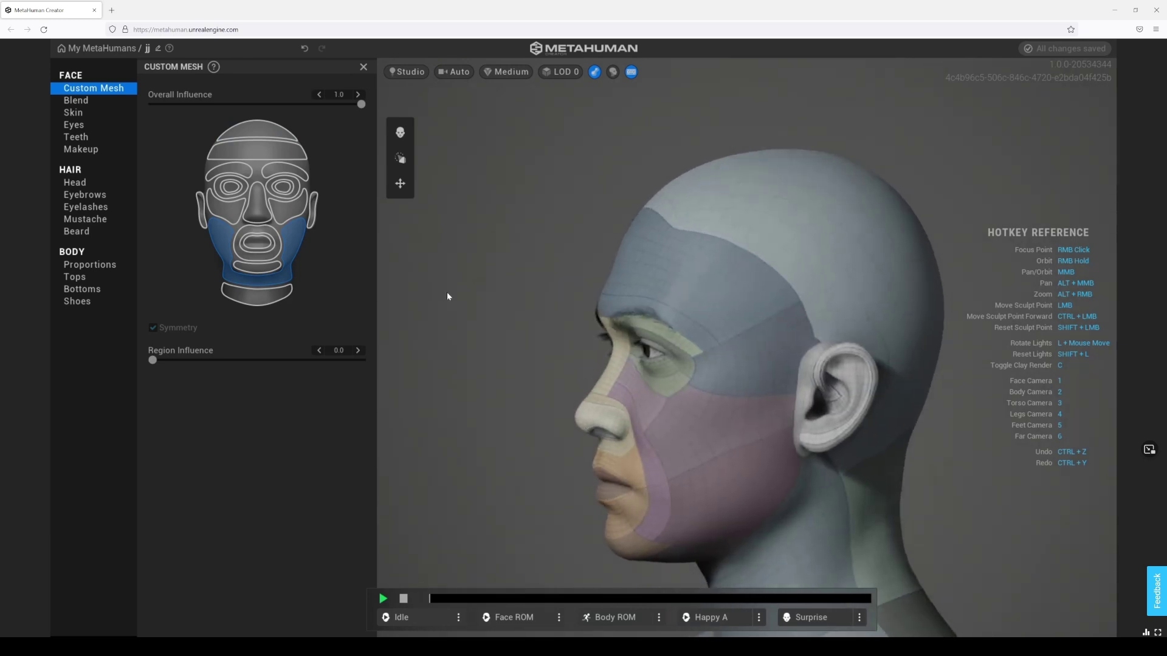
left_click(259, 149)
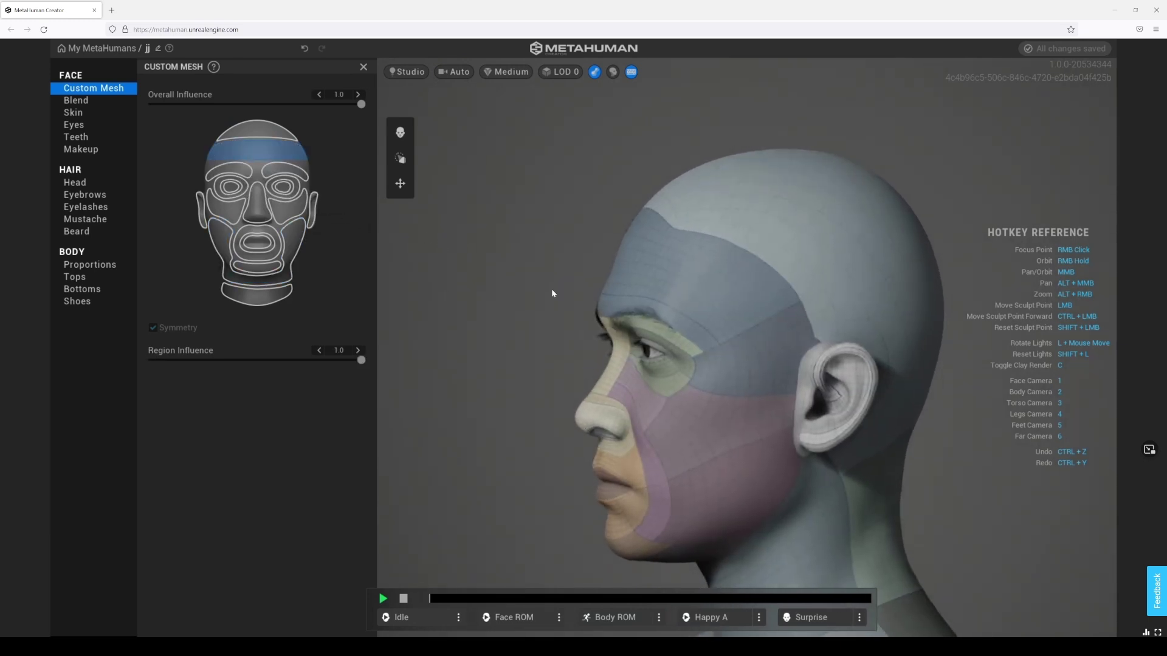
right_click_drag(551, 289, 866, 285)
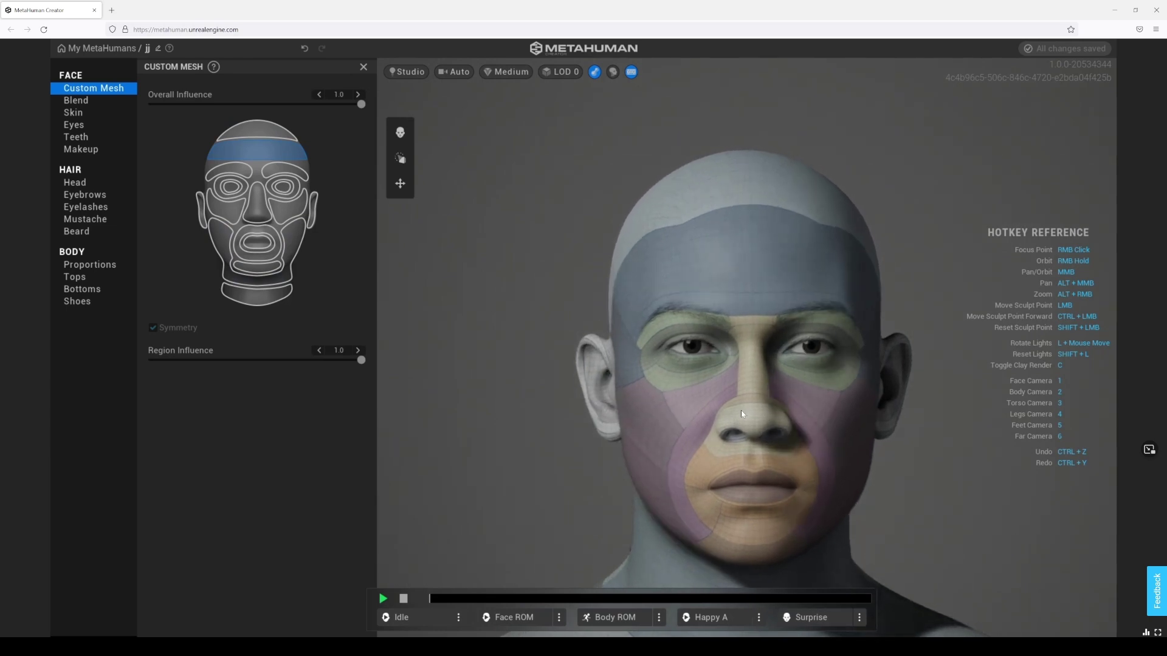
left_click(253, 295)
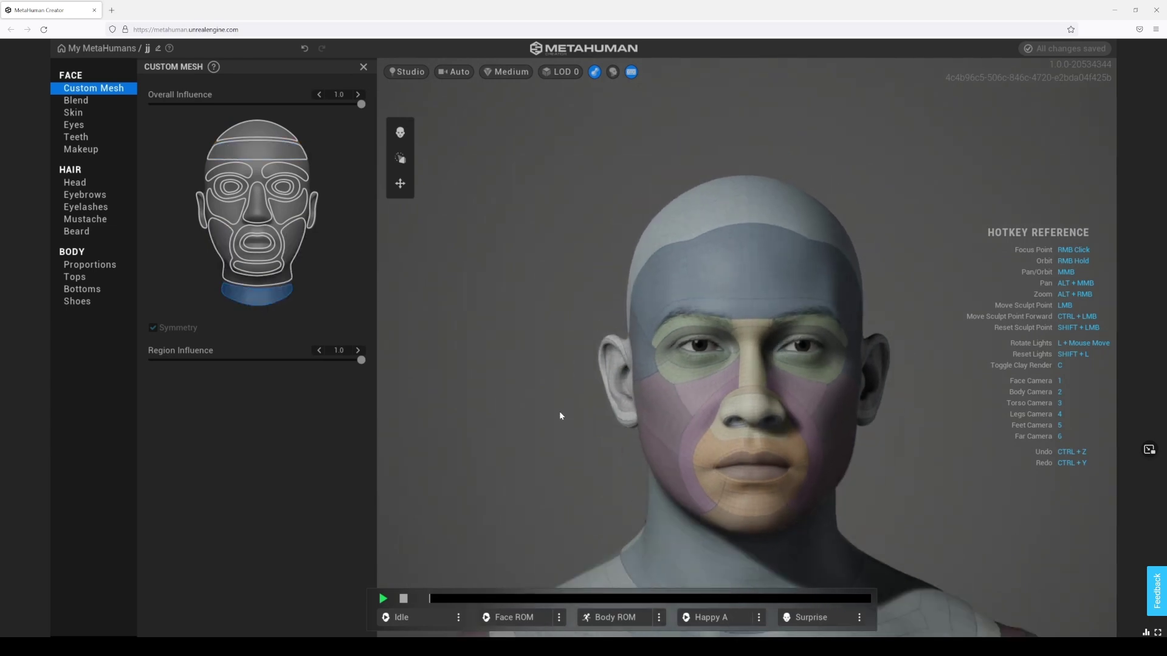
left_click_drag(331, 360, 102, 377)
left_click_drag(234, 391, 297, 392)
Lower the custom mesh's Overall Influence to 0.0.
key("3")
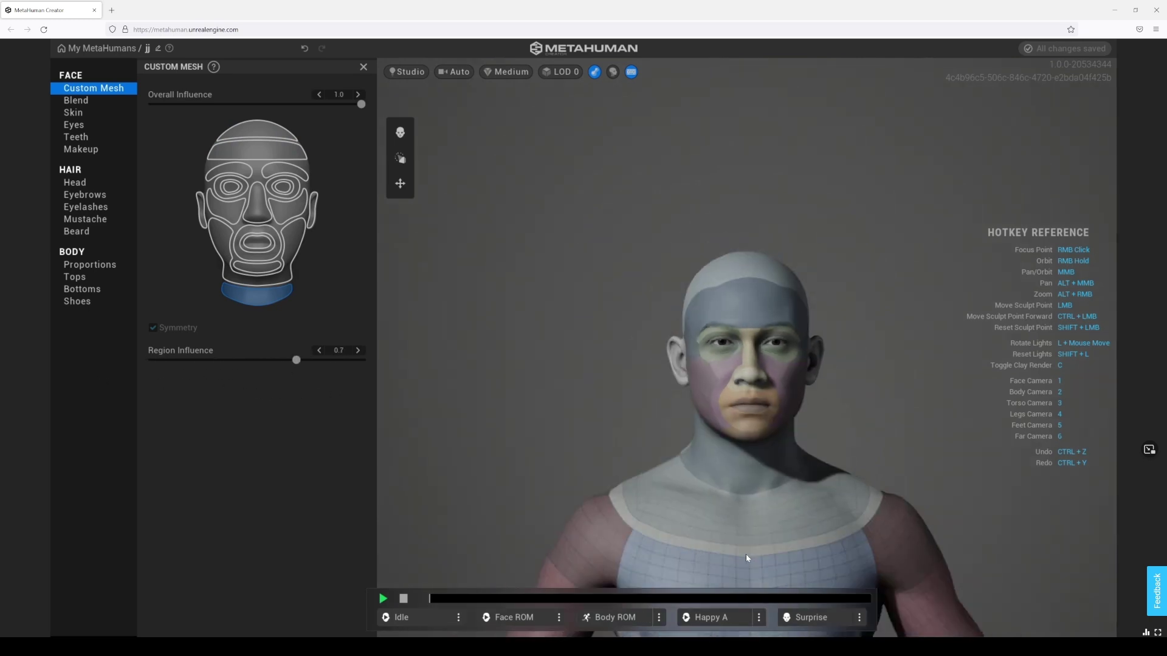
right_click_drag(727, 486, 884, 336)
key("1")
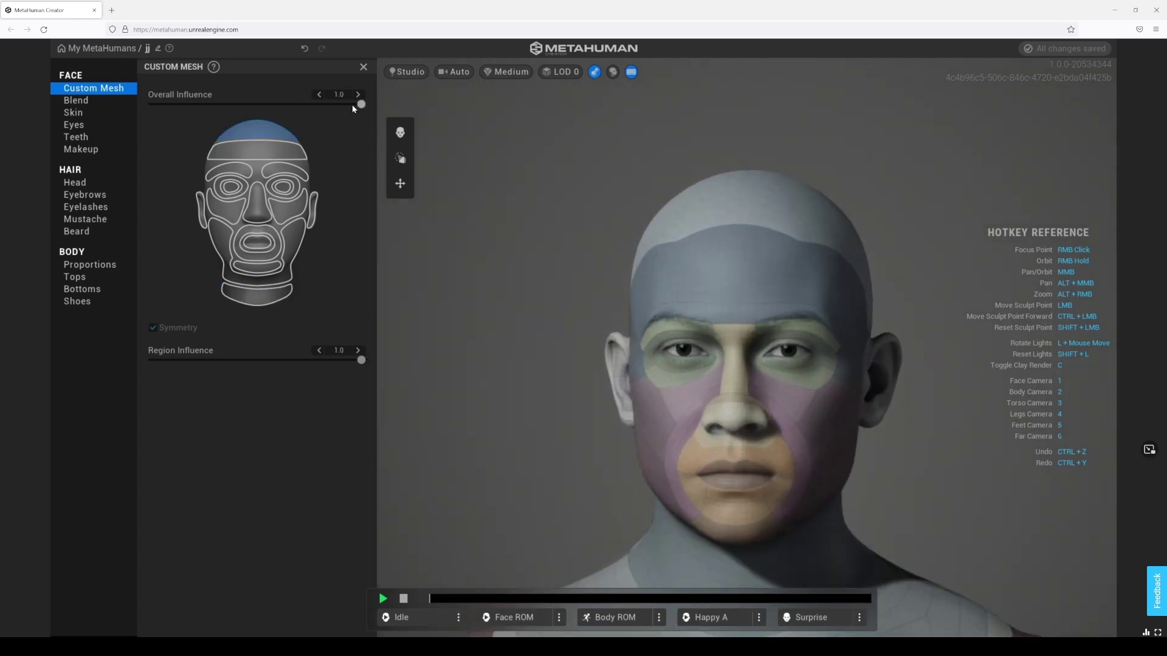
mouse_move(359, 106)
left_mouse_down()
mouse_move(268, 109)
mouse_move(336, 122)
mouse_move(55, 135)
mouse_move(318, 132)
left_mouse_up()
Switch to sculpt points and reshape the jaw.
left_click(400, 158)
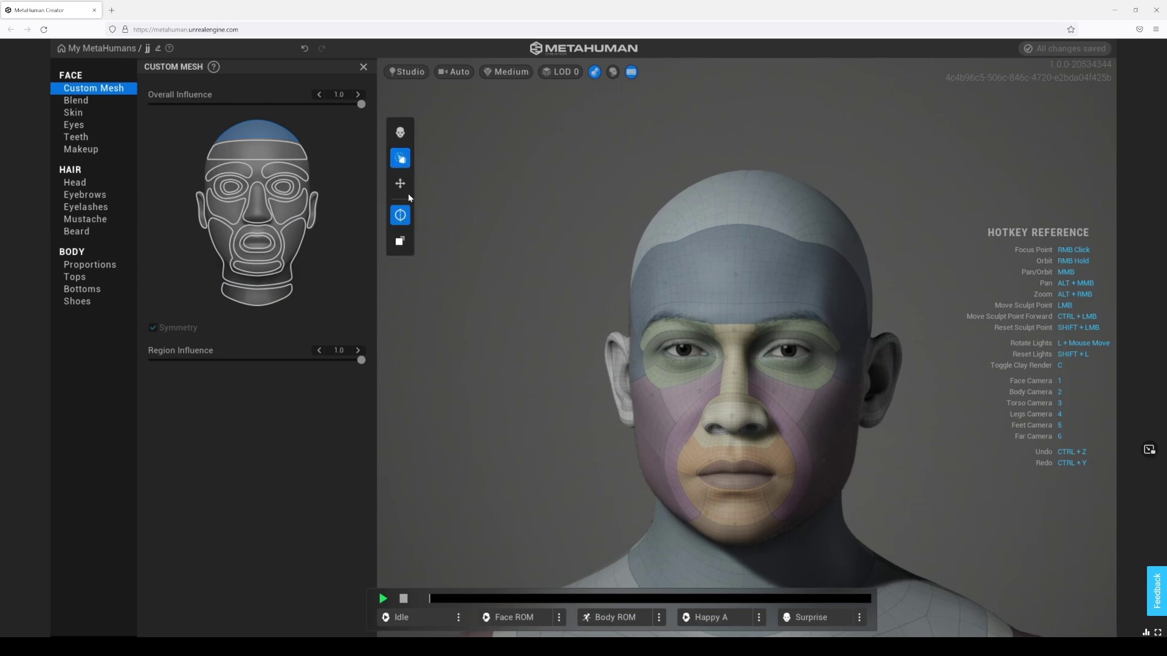
right_click_drag(735, 369, 835, 328)
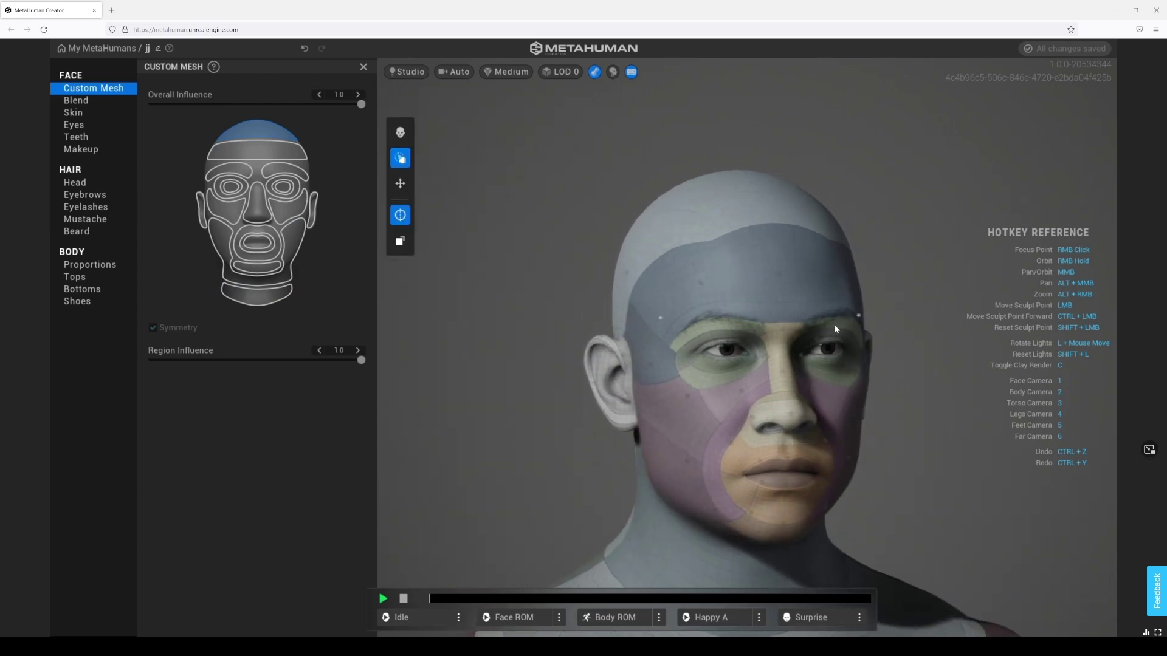
right_click_drag(768, 396, 800, 520)
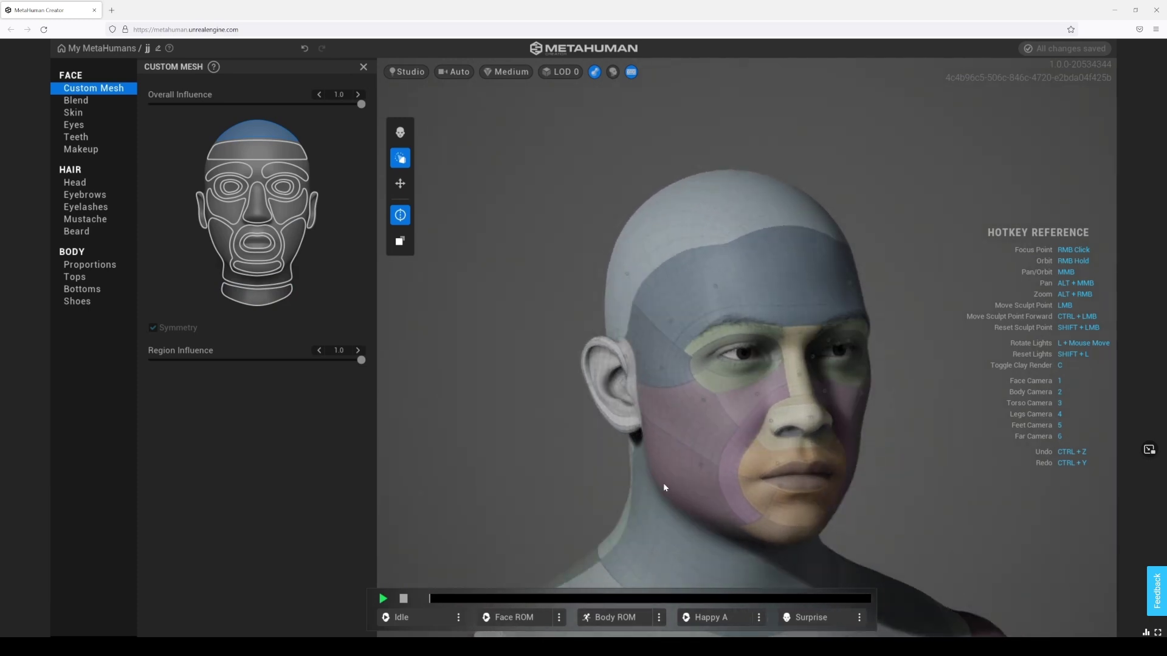
right_click_drag(692, 504, 643, 468)
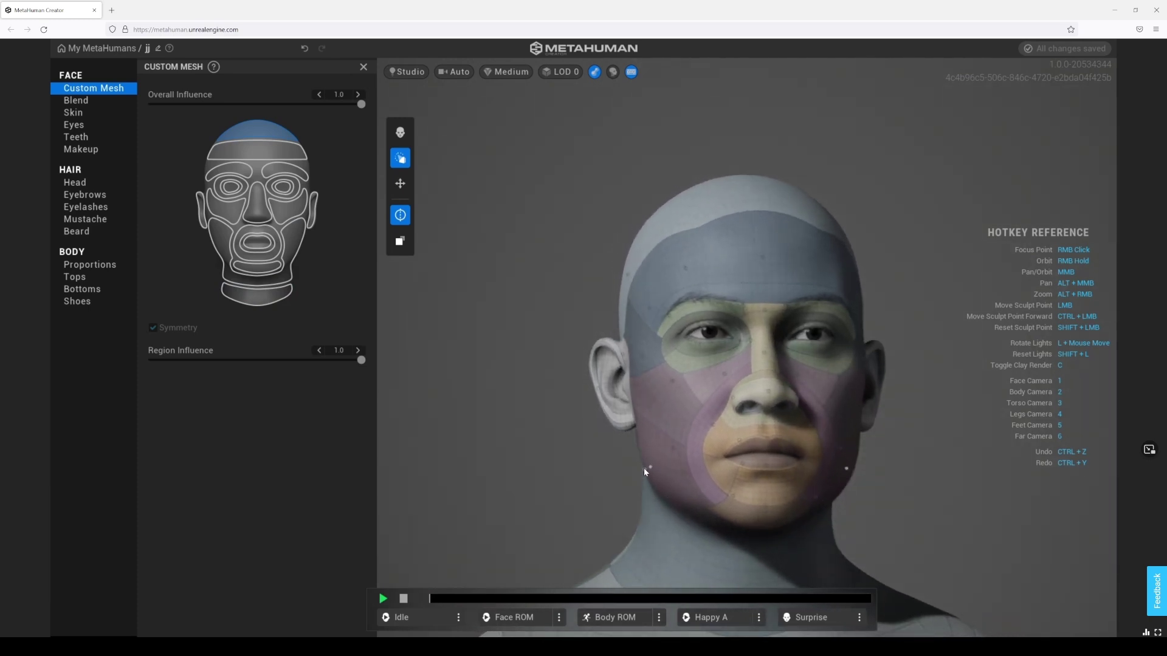
mouse_move(647, 468)
left_mouse_down()
mouse_move(682, 475)
mouse_move(682, 451)
left_mouse_up()
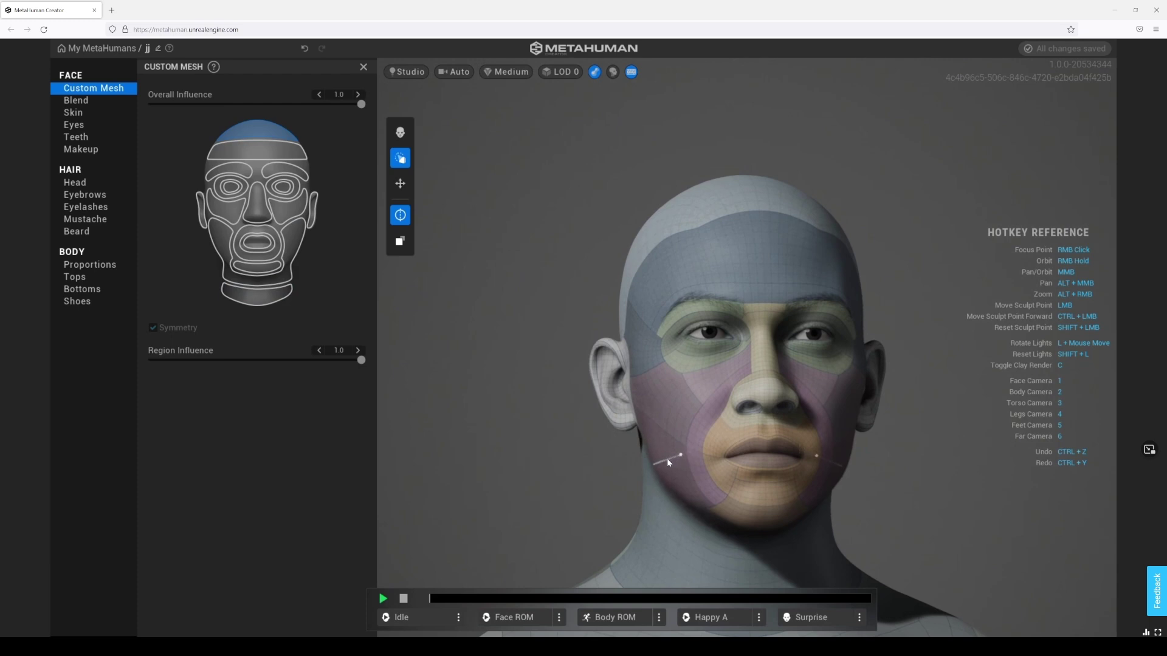
Pull the cheeks and back of the skull inward, raise the chin, then show Blend presets.
mouse_move(679, 457)
right_mouse_down()
mouse_move(1025, 454)
mouse_move(922, 454)
right_mouse_up()
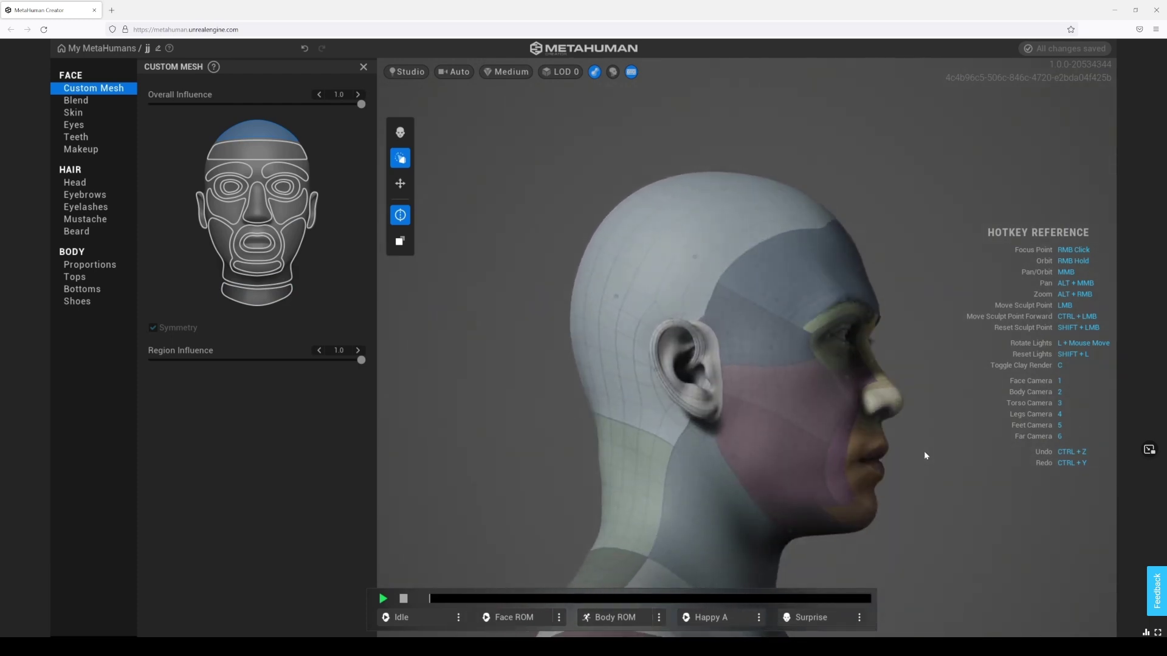
key("1")
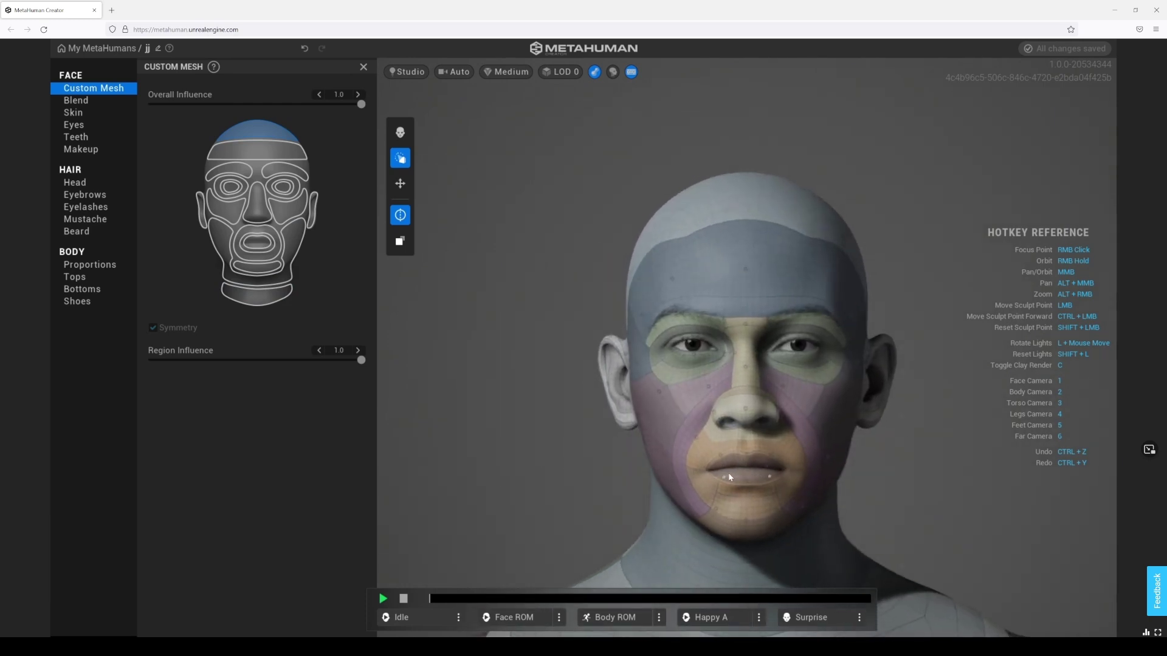
left_click_drag(829, 457, 821, 456)
right_click_drag(875, 449, 683, 432)
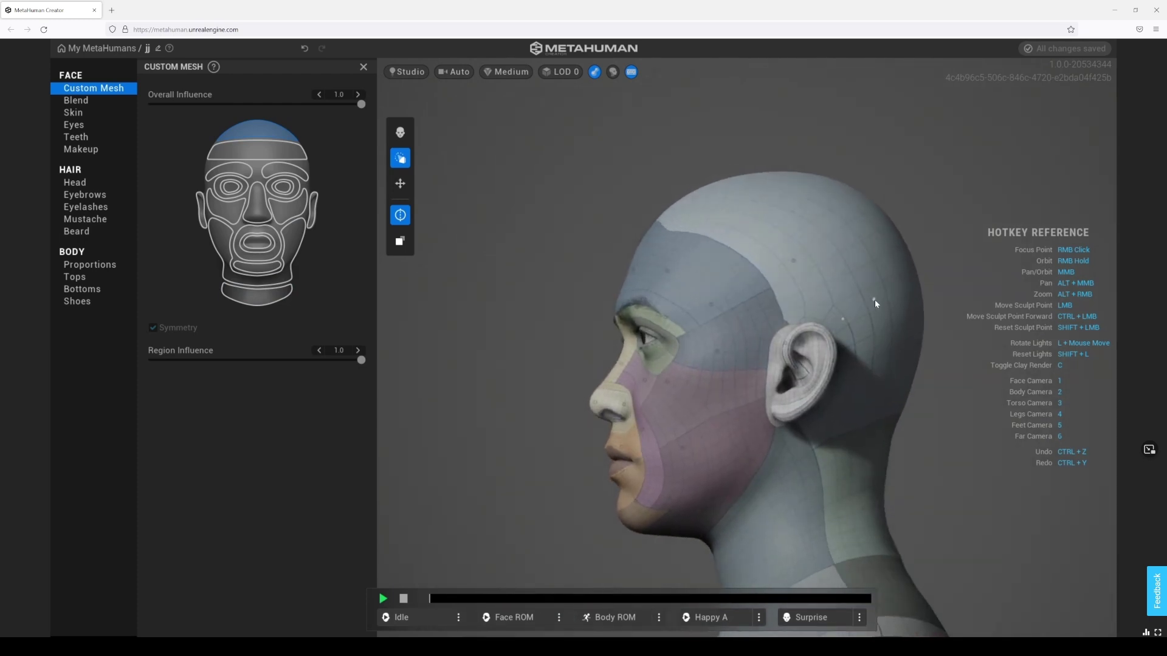
mouse_move(875, 302)
left_mouse_down()
mouse_move(778, 347)
mouse_move(826, 327)
left_mouse_up()
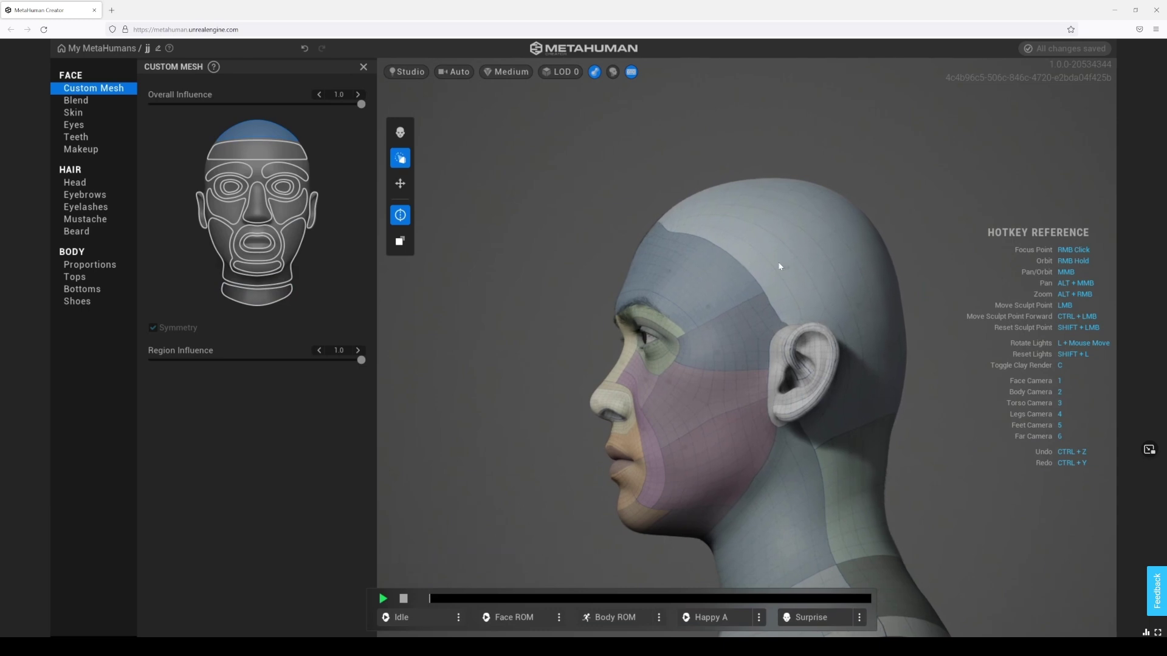
key("1")
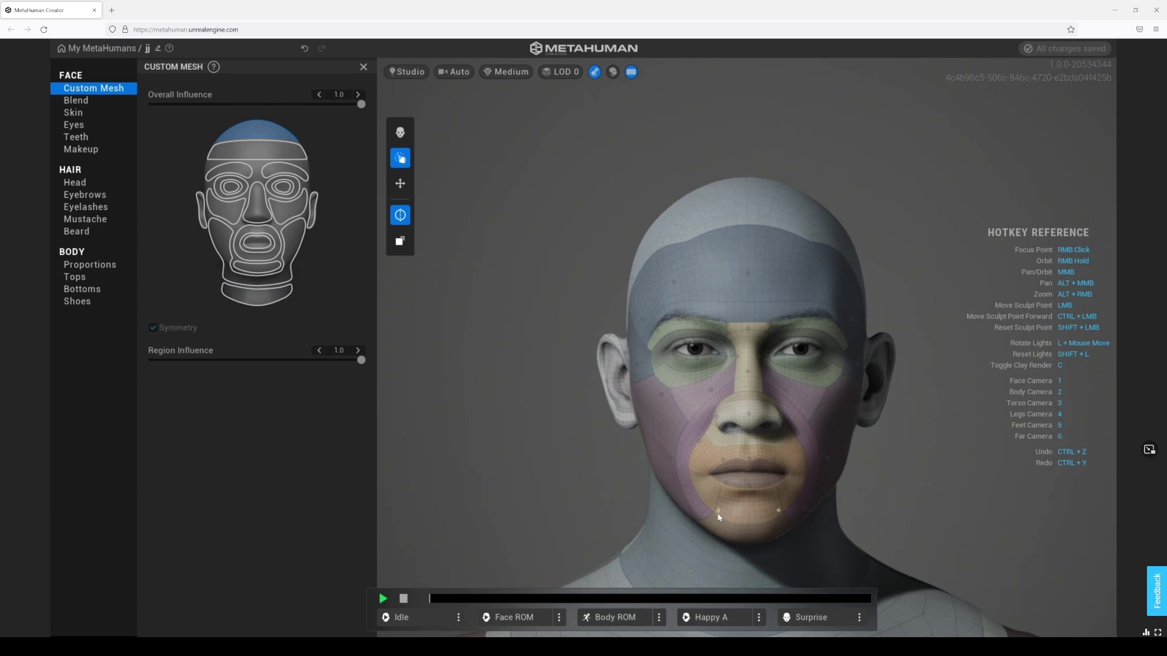
left_click_drag(750, 533, 750, 525)
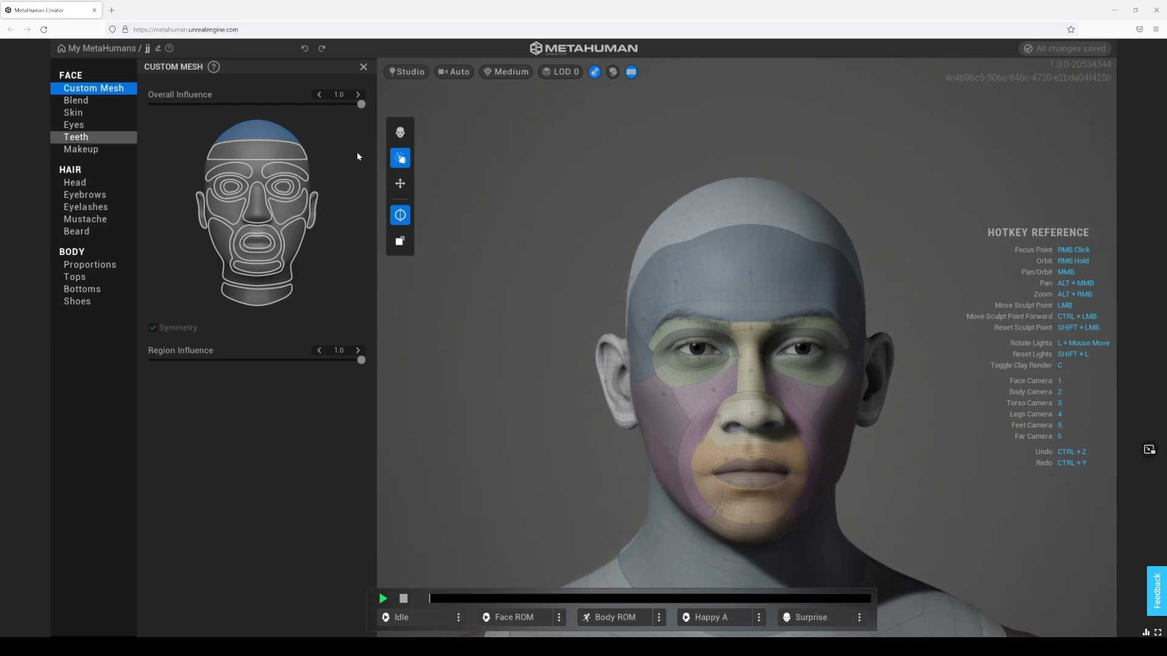
left_click(400, 132)
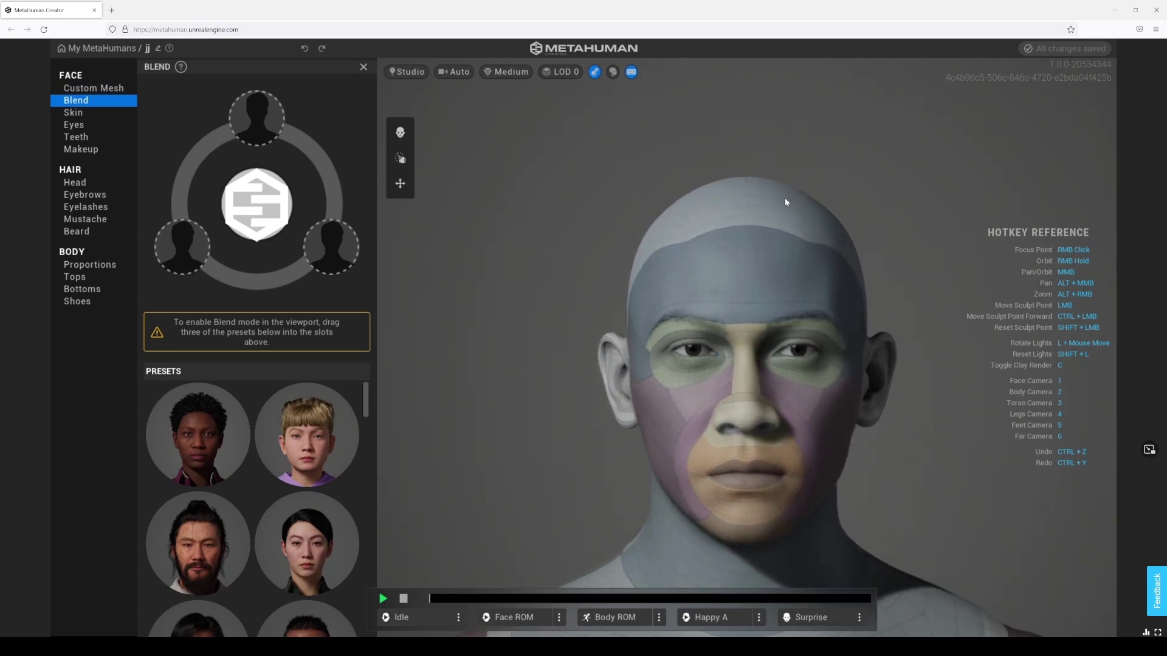
Review the sculpted head from its profiles and ears, then bring up the face Skin settings.
left_click(400, 158)
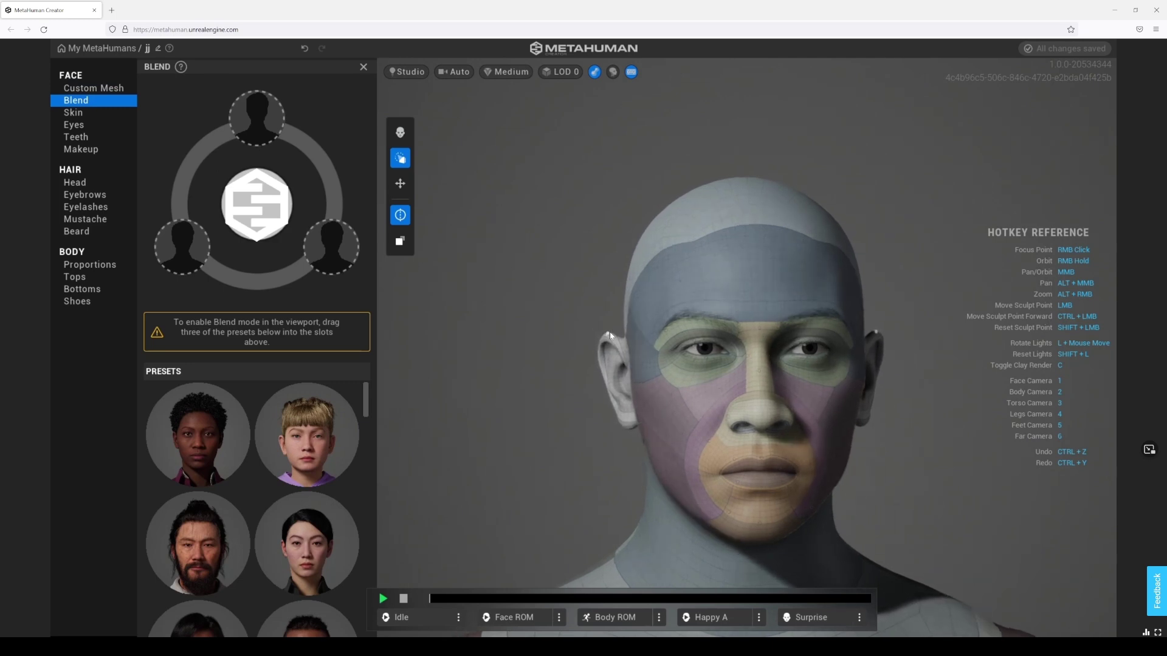
right_click_drag(896, 413, 699, 395)
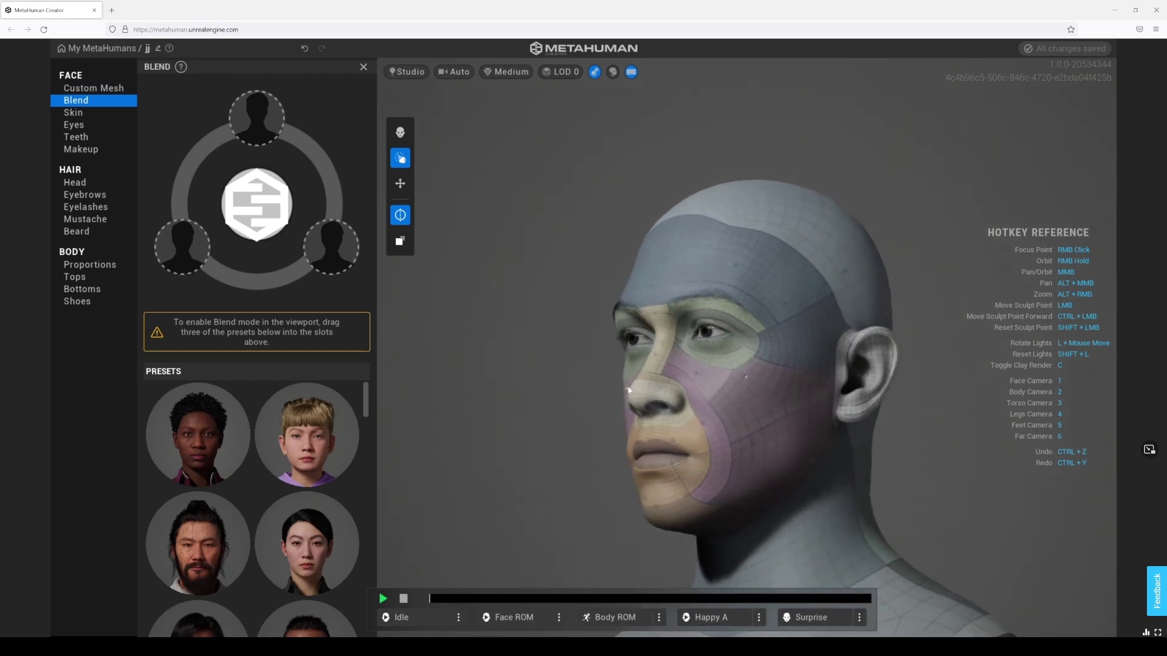
right_click_drag(818, 383, 889, 330)
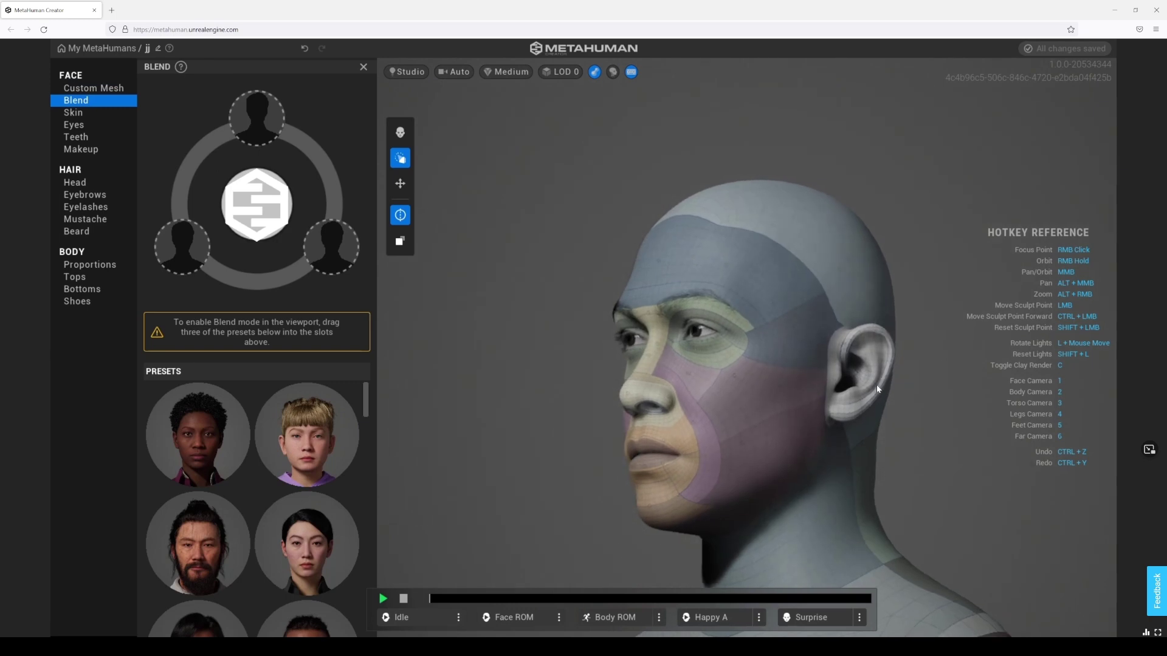
right_click_drag(877, 389, 858, 425)
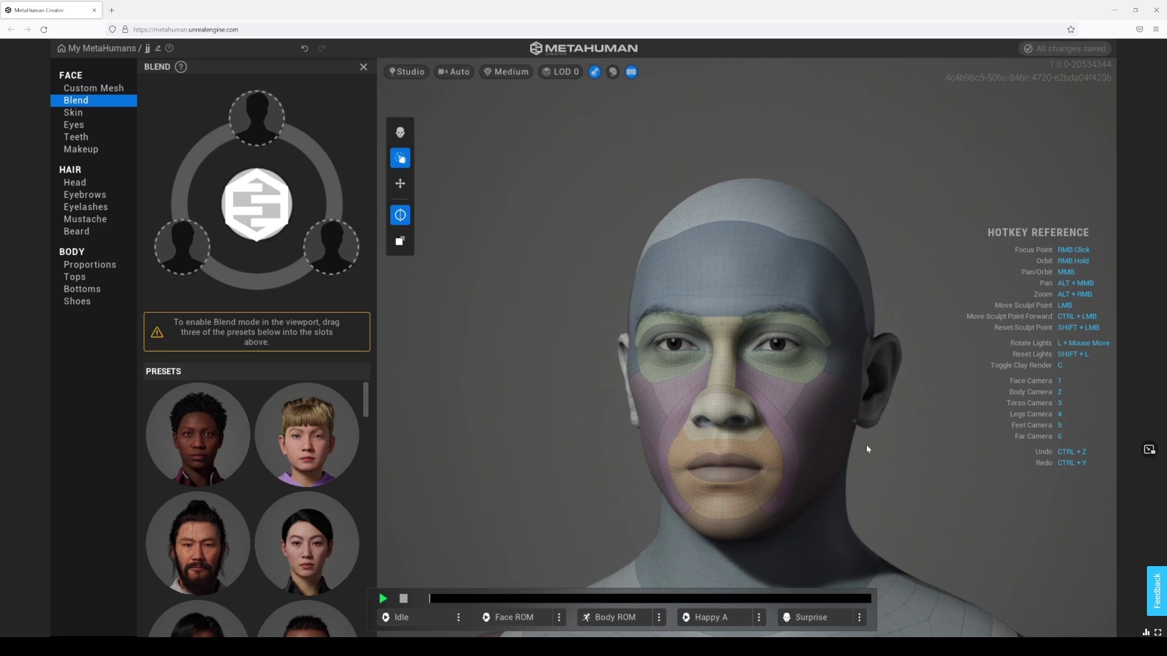
right_click_drag(866, 449, 709, 429)
right_click_drag(614, 384, 615, 382)
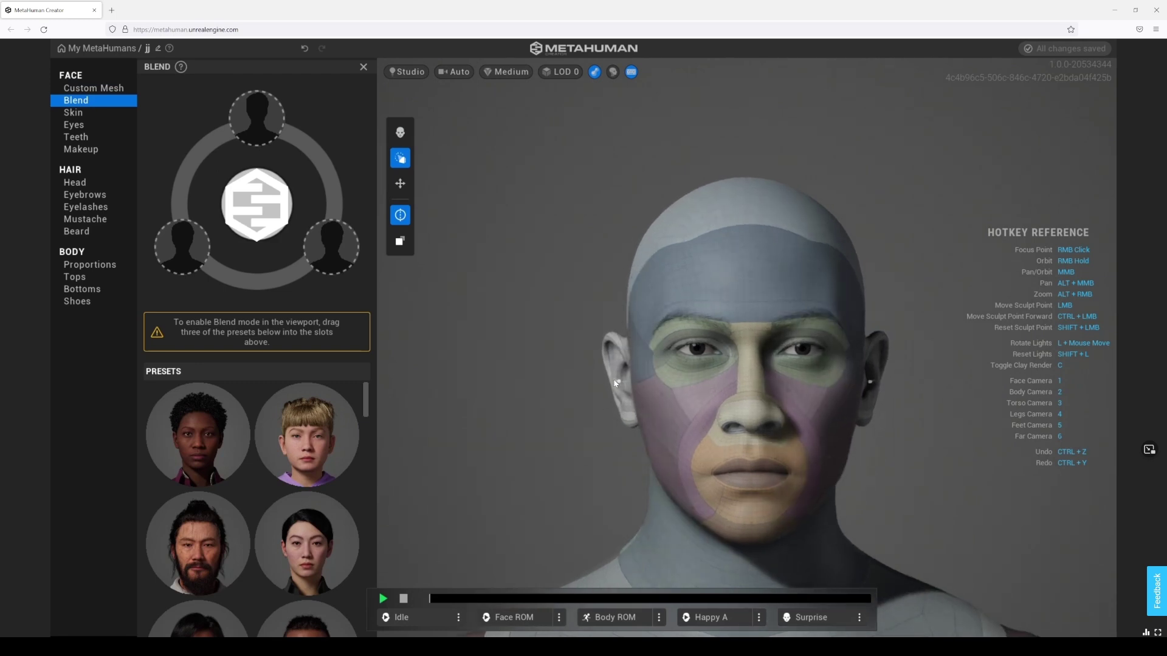
mouse_move(611, 336)
mouse_move(900, 447)
right_mouse_down()
mouse_move(739, 435)
mouse_move(911, 442)
mouse_move(759, 425)
mouse_move(917, 401)
mouse_move(863, 432)
right_mouse_up()
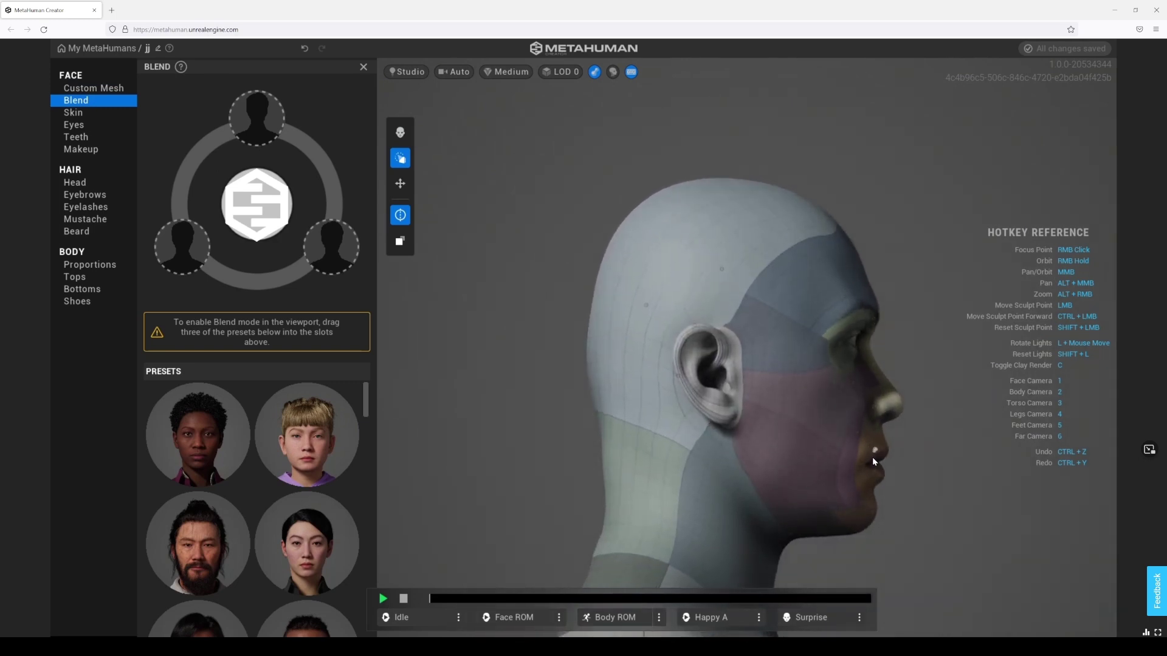
mouse_move(872, 457)
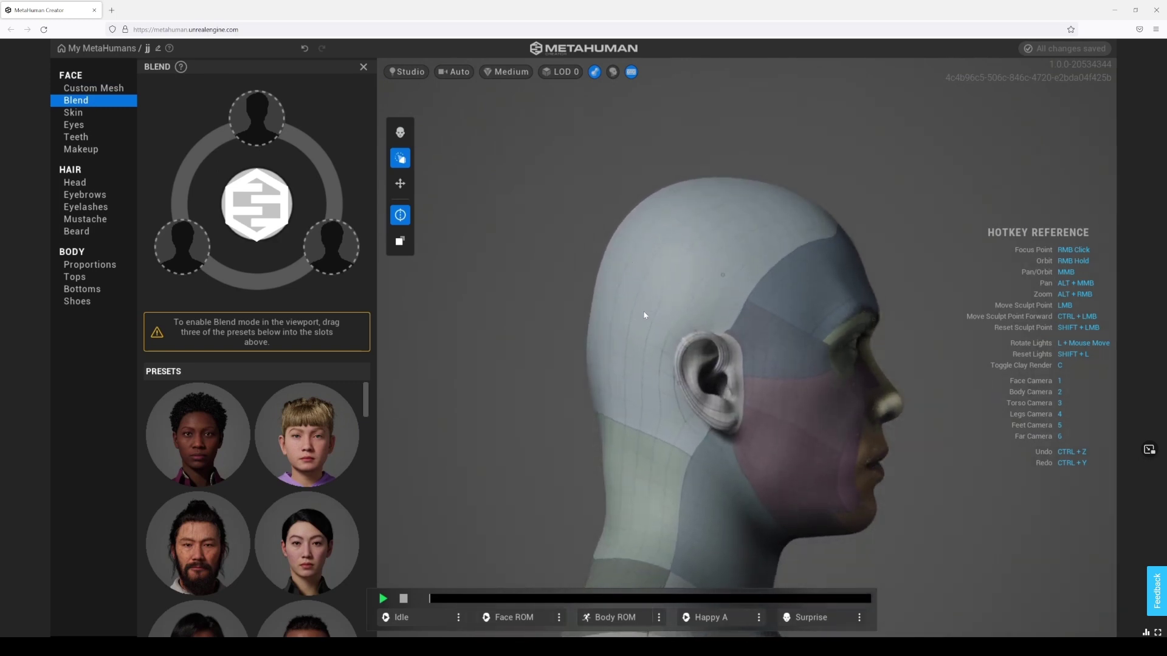
mouse_move(635, 310)
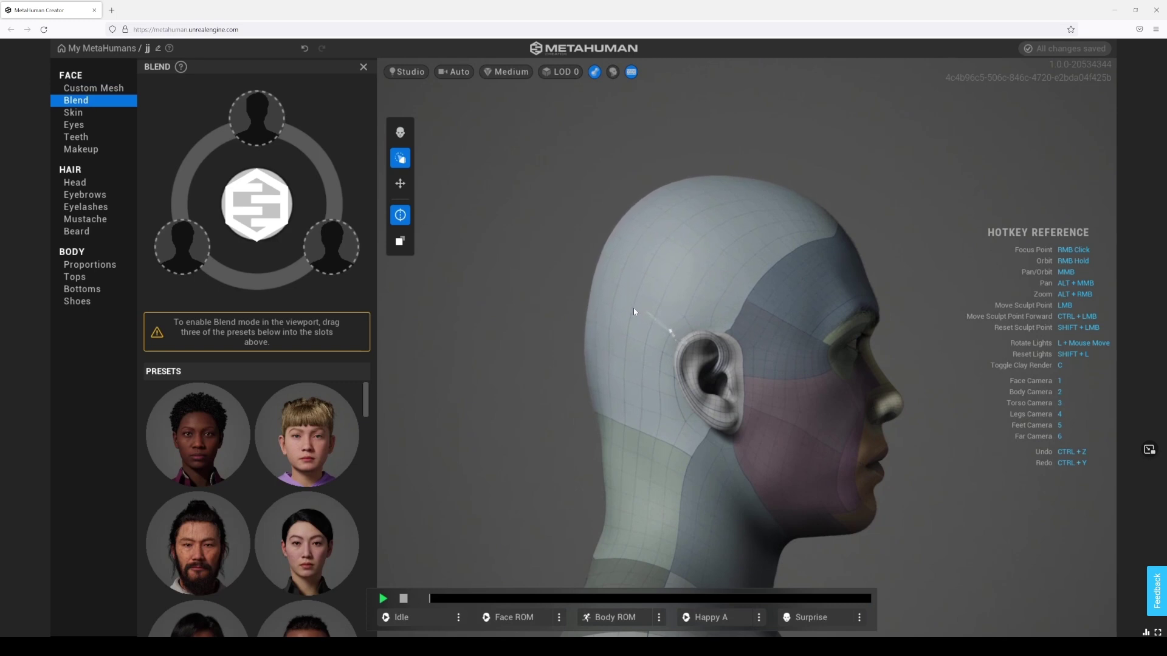
key("1")
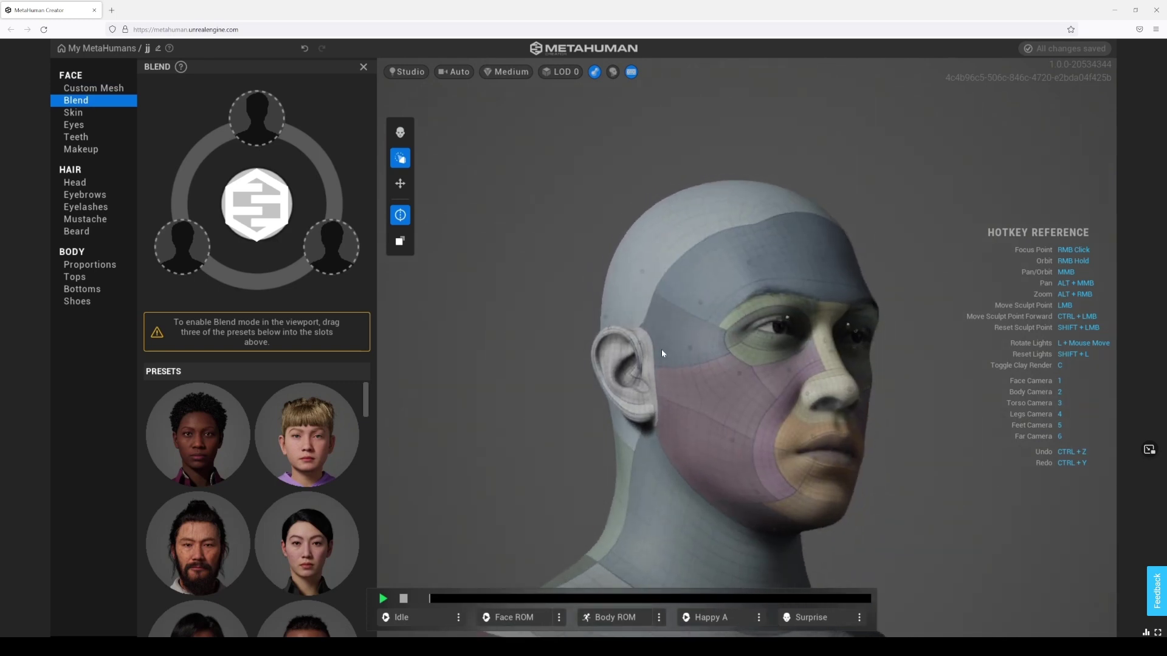
left_click(400, 158)
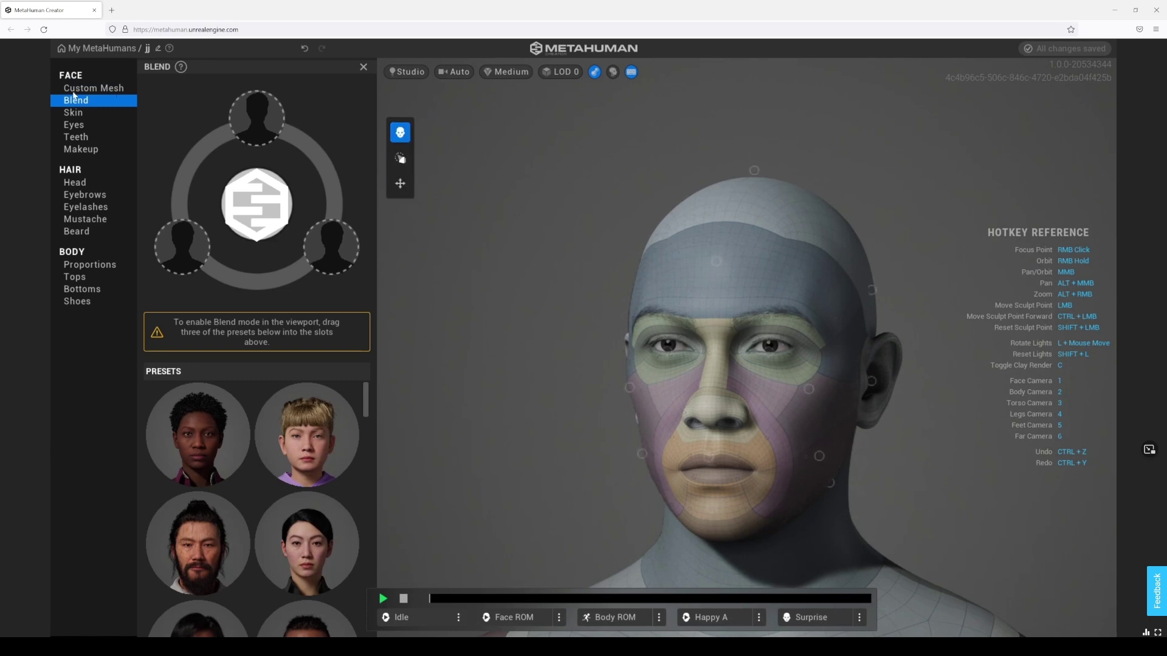
Assign a warm tone as the head's skin colour.
left_click(73, 112)
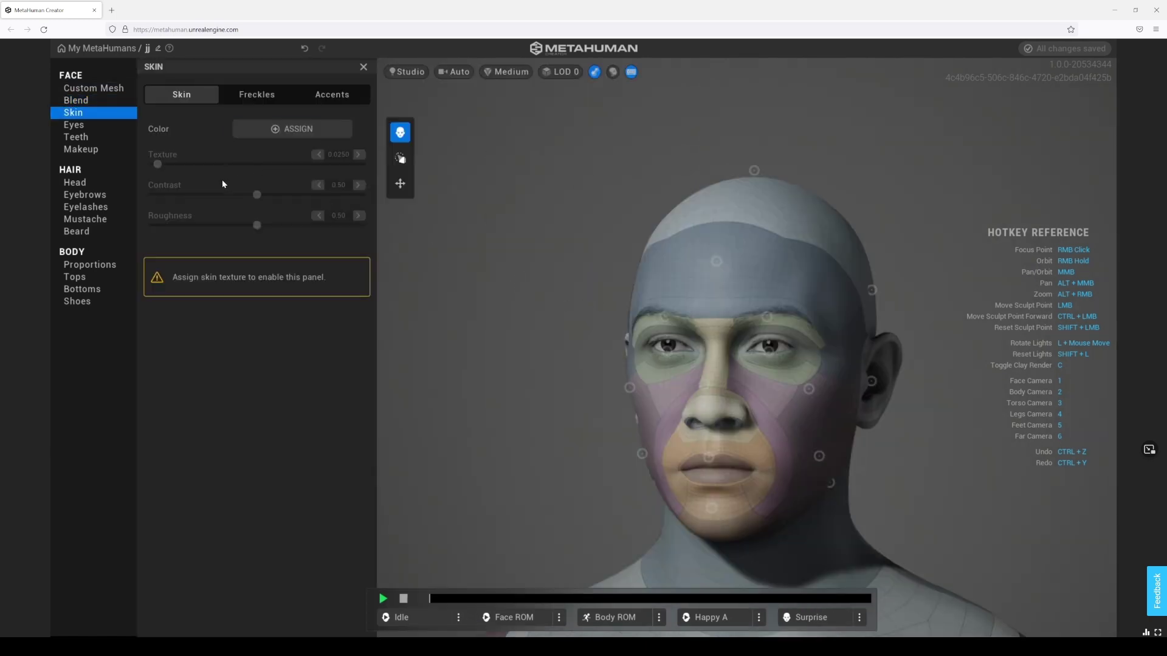
left_click(326, 127)
left_click(341, 175)
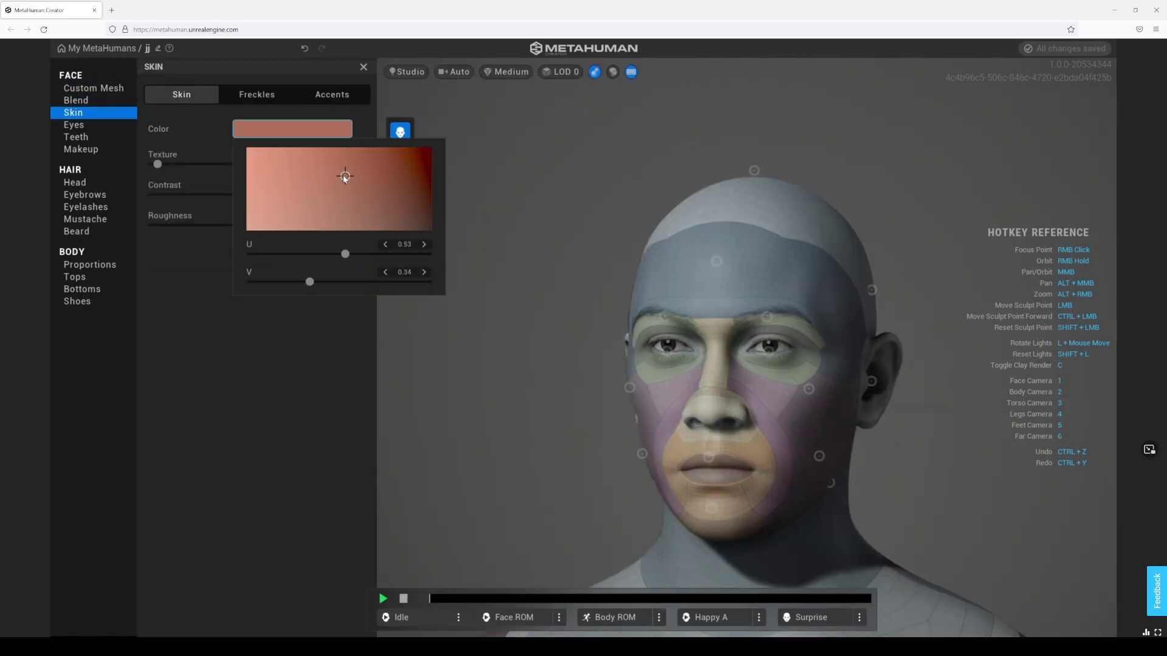
left_click(808, 359)
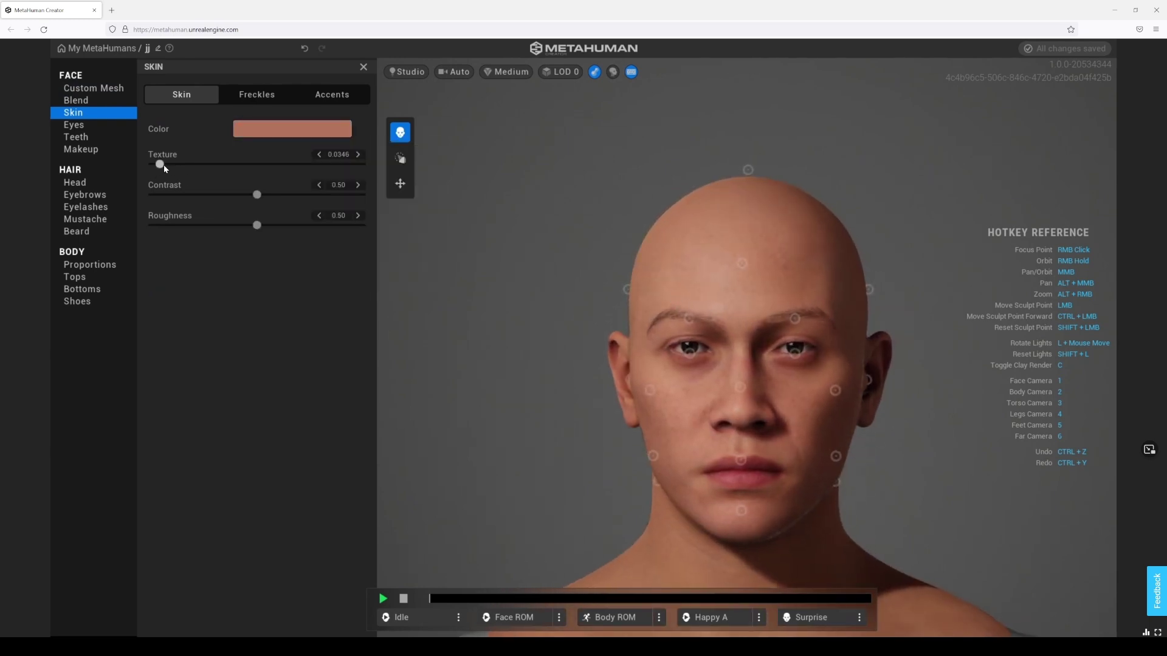
Hide the sculpt points and settle the skin Texture at about 0.36.
left_click_drag(157, 168, 294, 169)
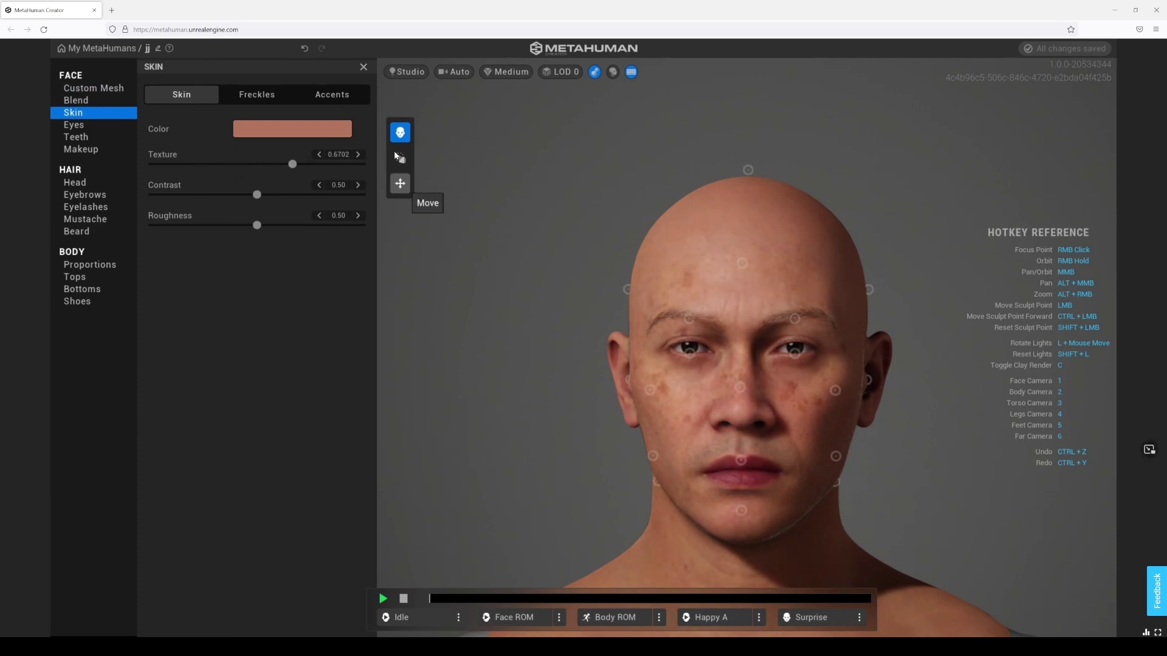
left_click(400, 132)
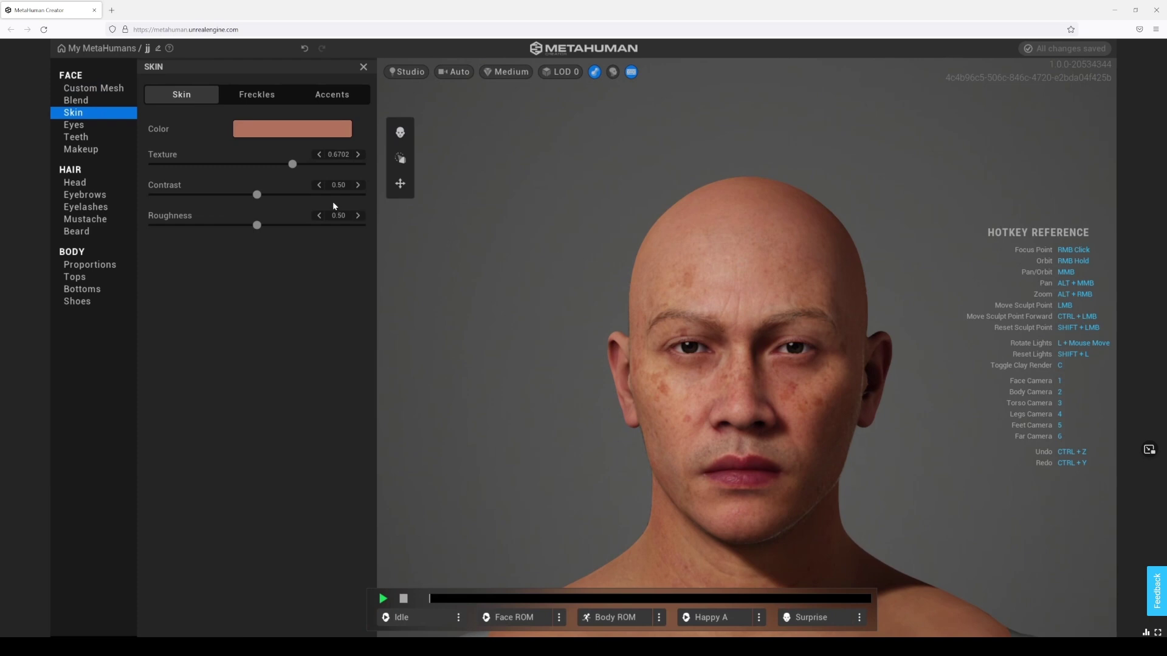
left_click_drag(301, 164, 365, 170)
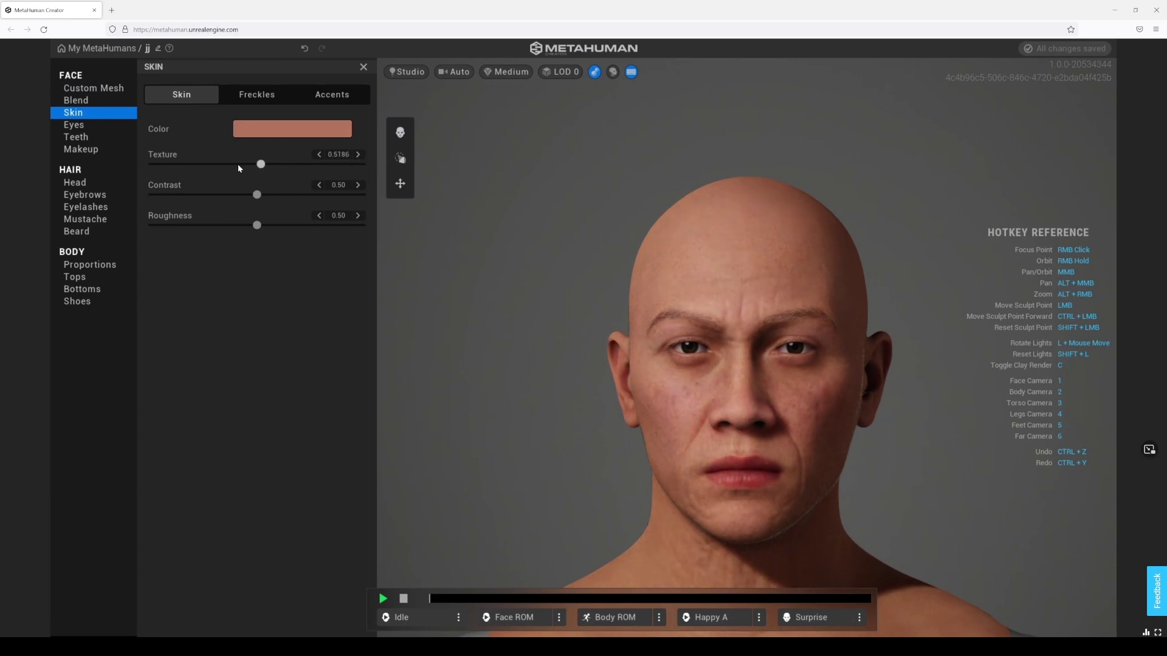
mouse_move(239, 165)
left_mouse_down()
mouse_move(154, 165)
mouse_move(219, 175)
left_mouse_up()
left_click(177, 165)
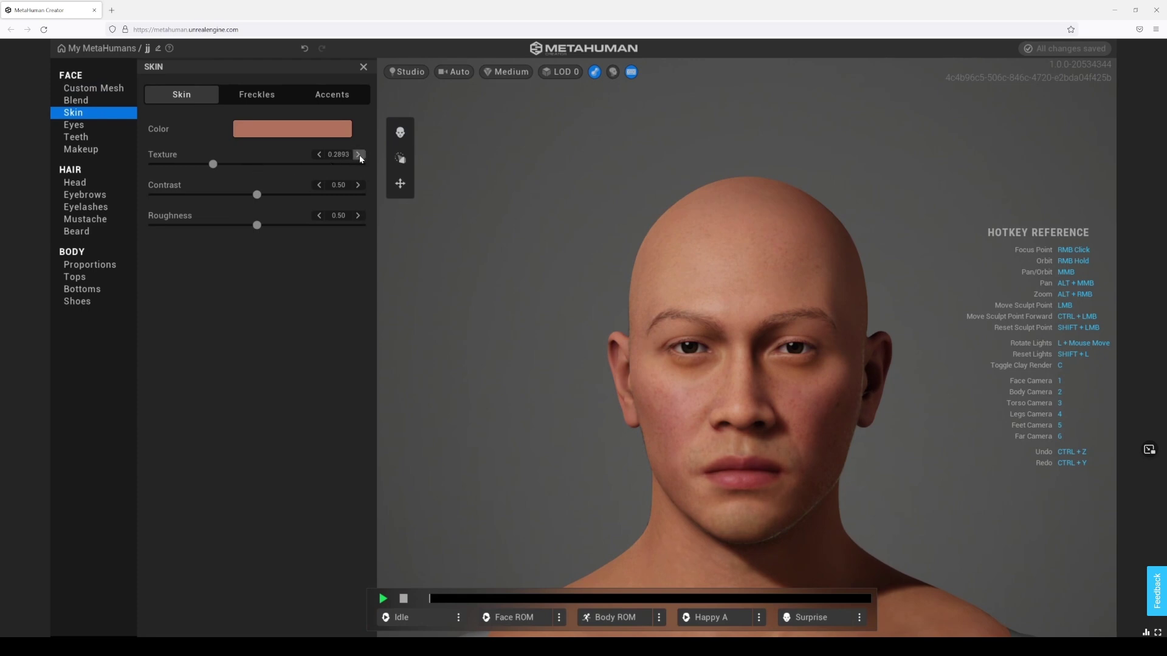
left_click_drag(215, 168, 231, 170)
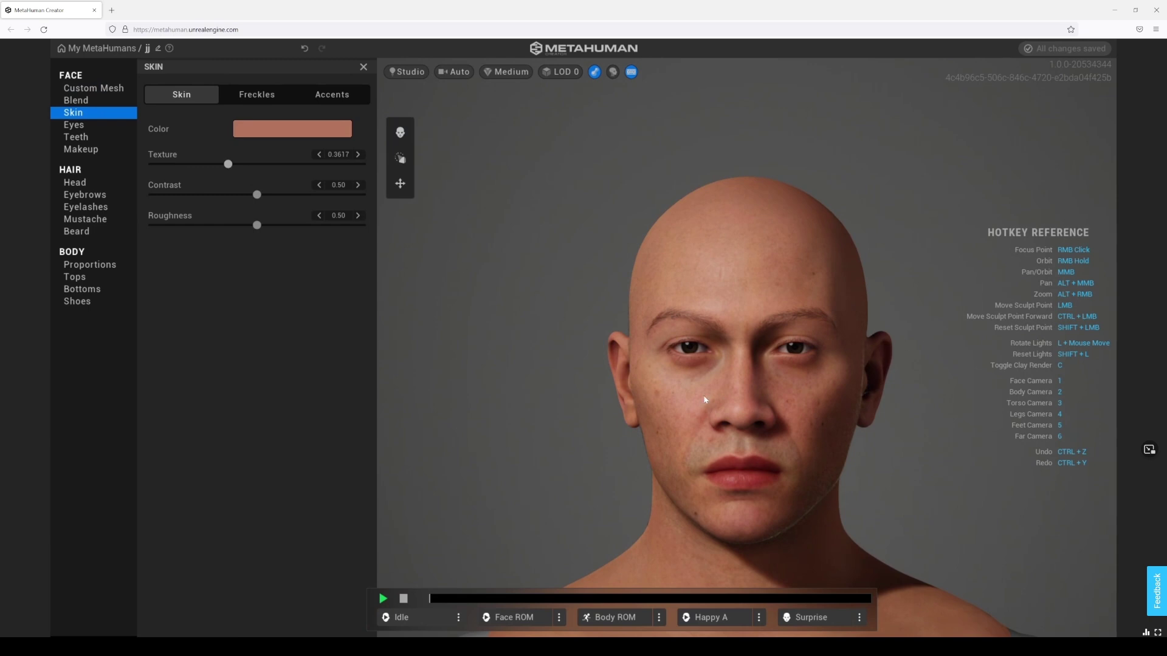
right_click_drag(705, 400, 809, 319)
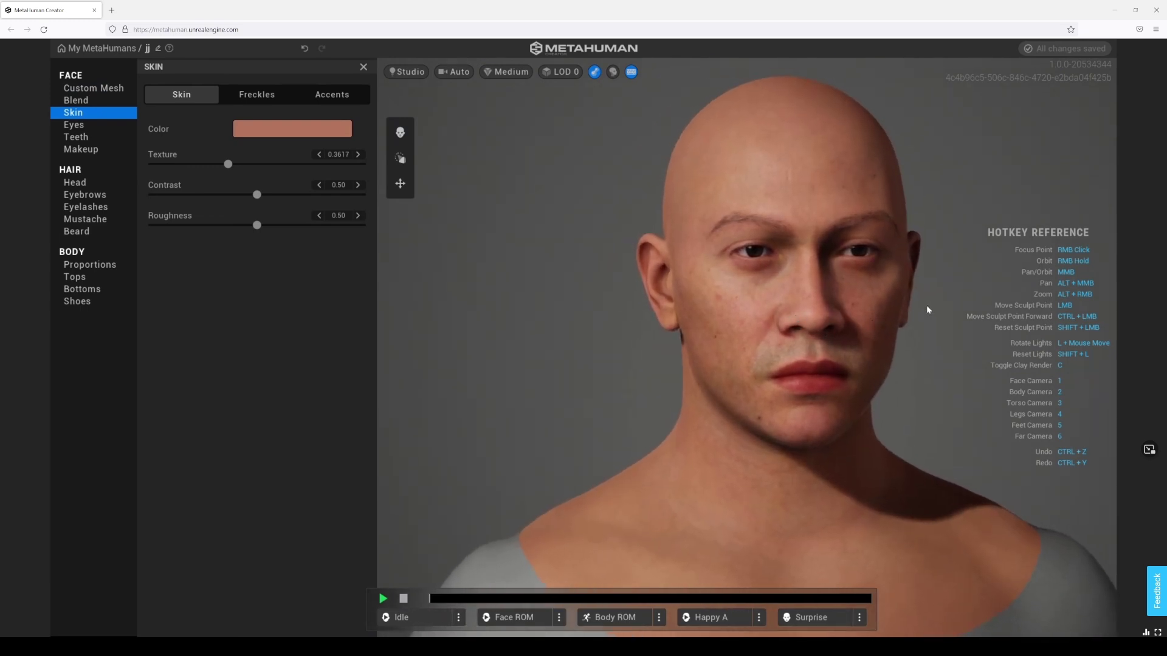
right_click_drag(911, 302, 849, 314)
scroll(845, 319, "up", 3)
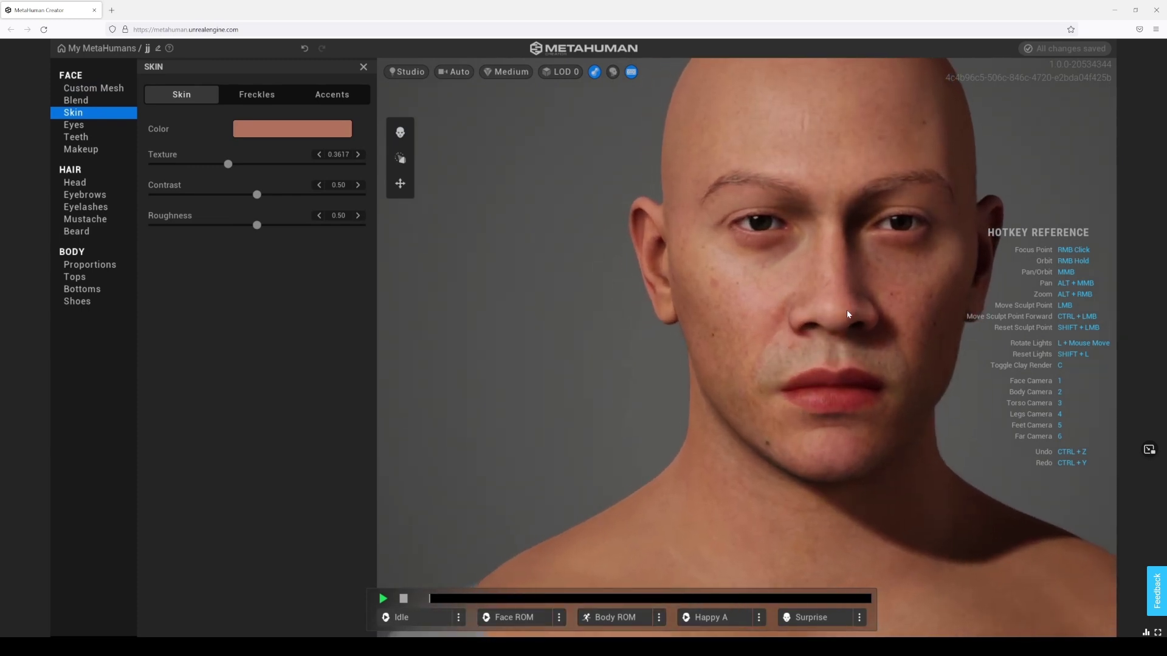
scroll(847, 311, "down", 3)
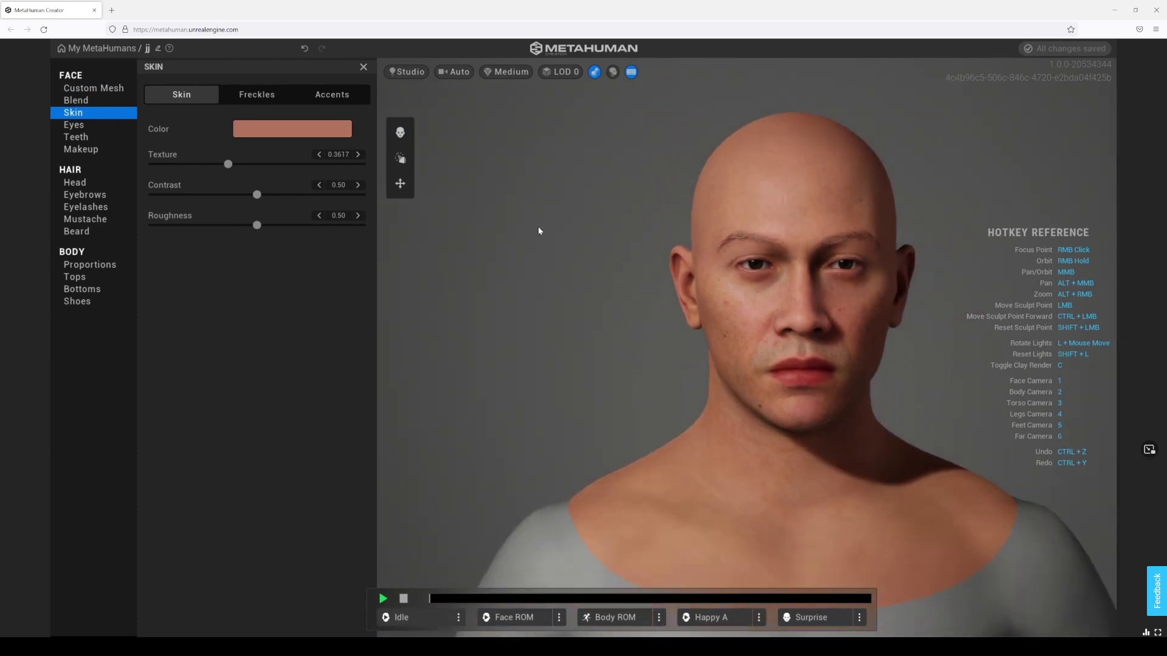
Nudge the skin tone in the colour picker and drop Texture to about 0.25 (0.2473).
left_click(270, 130)
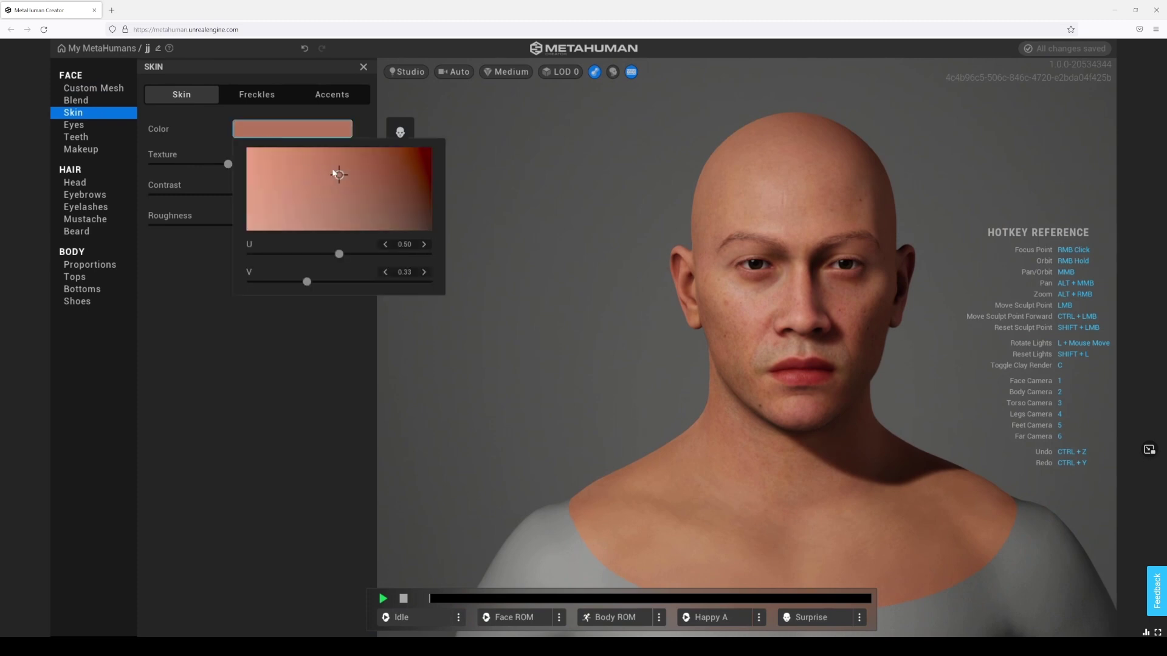
mouse_move(335, 174)
left_mouse_down()
mouse_move(333, 161)
mouse_move(334, 176)
mouse_move(308, 175)
left_mouse_up()
left_click_drag(308, 173, 330, 177)
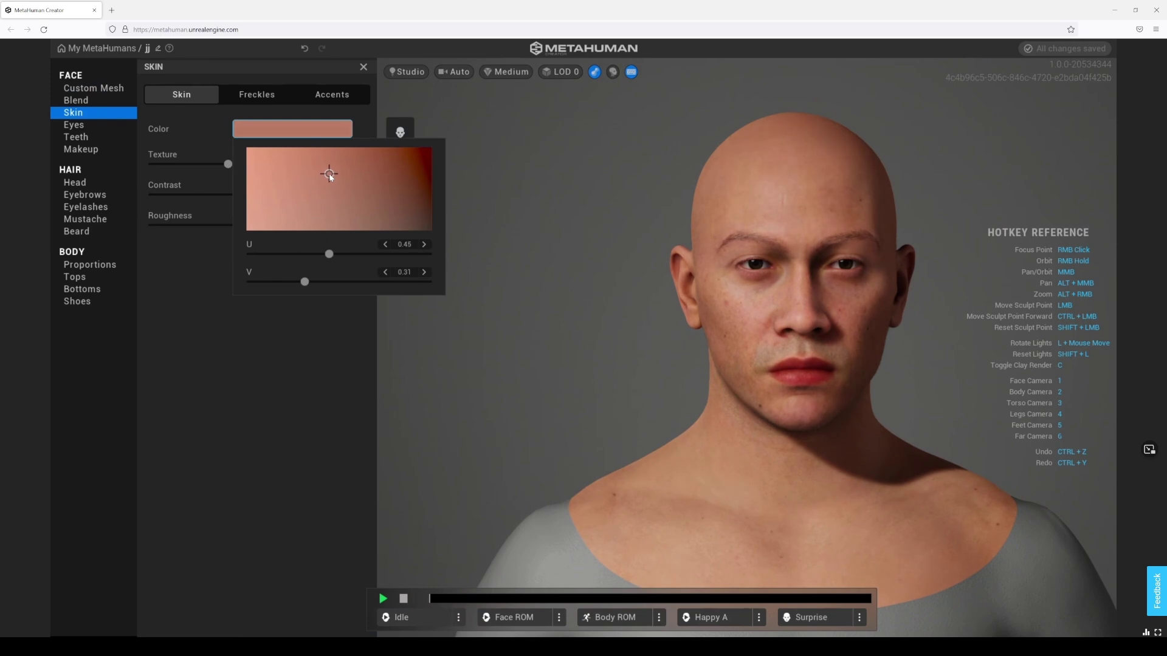
left_click(783, 366)
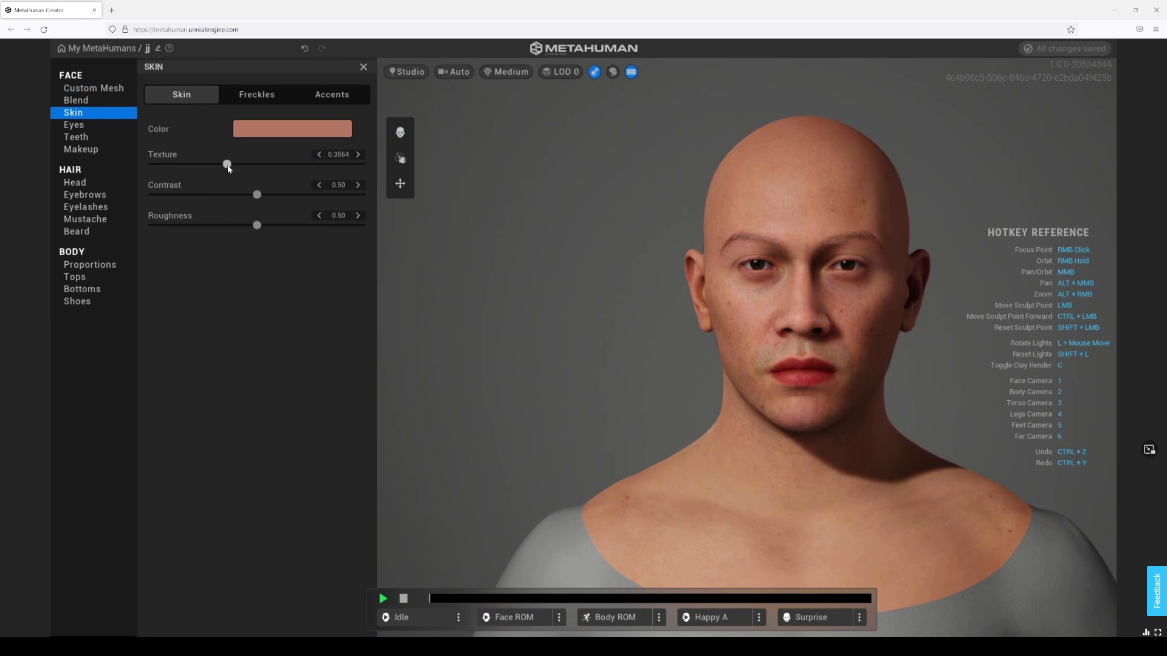
left_click_drag(224, 168, 212, 168)
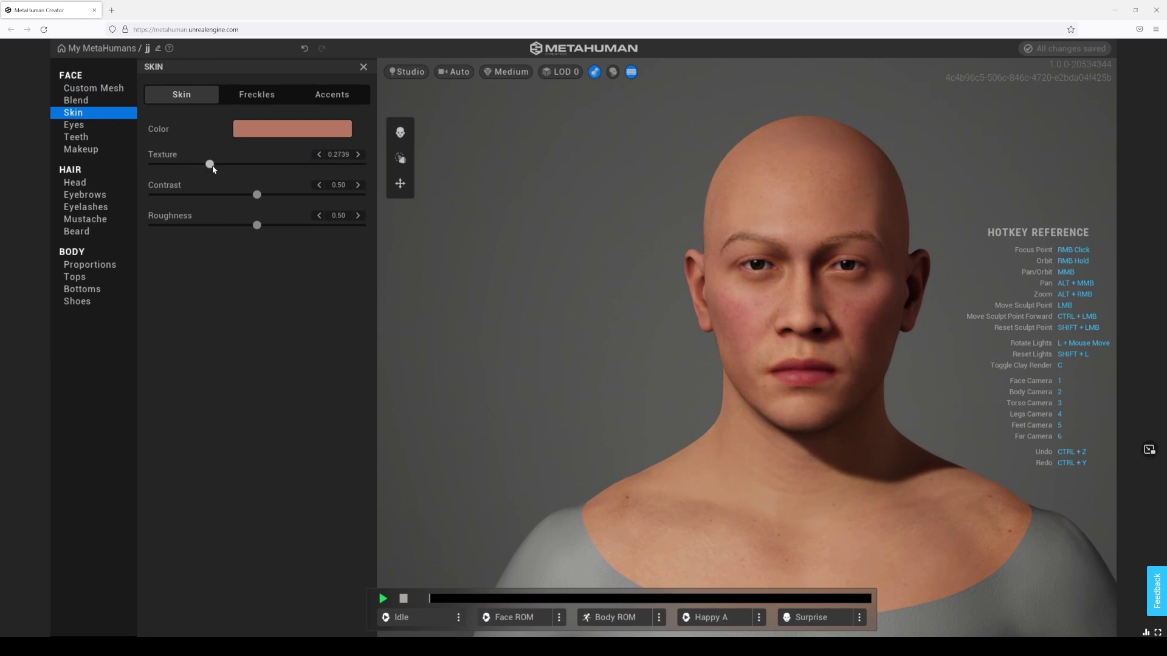
left_click_drag(202, 169, 201, 169)
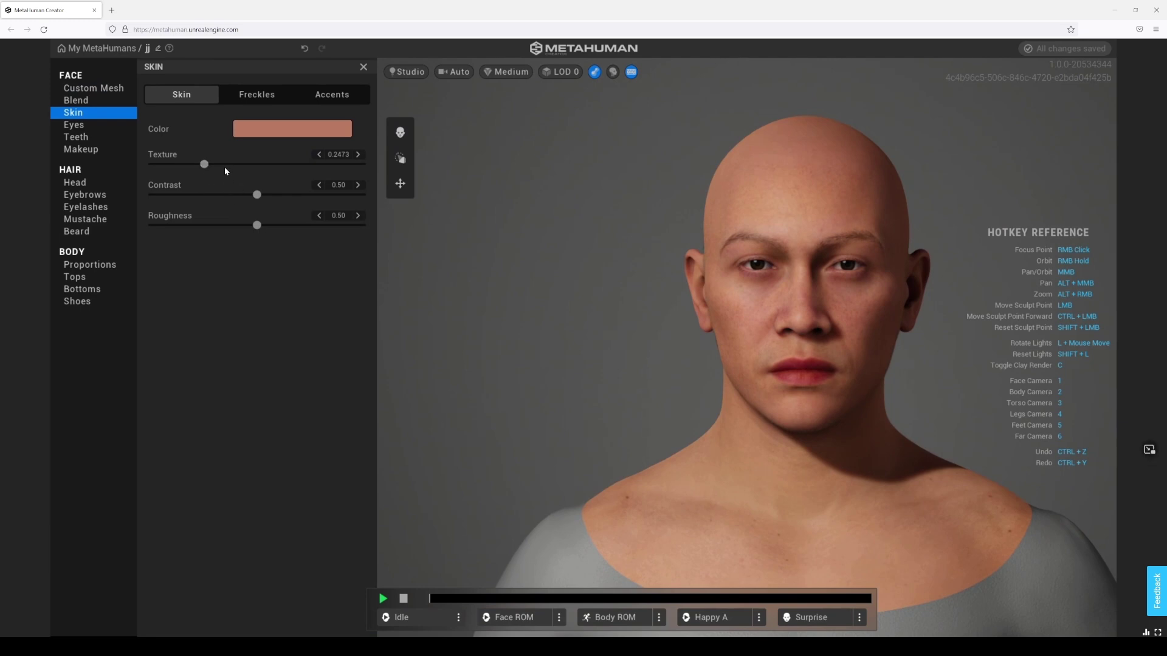
Try blue-grey and green eyes, then settle on dark brown Preset 001.
left_click(97, 127)
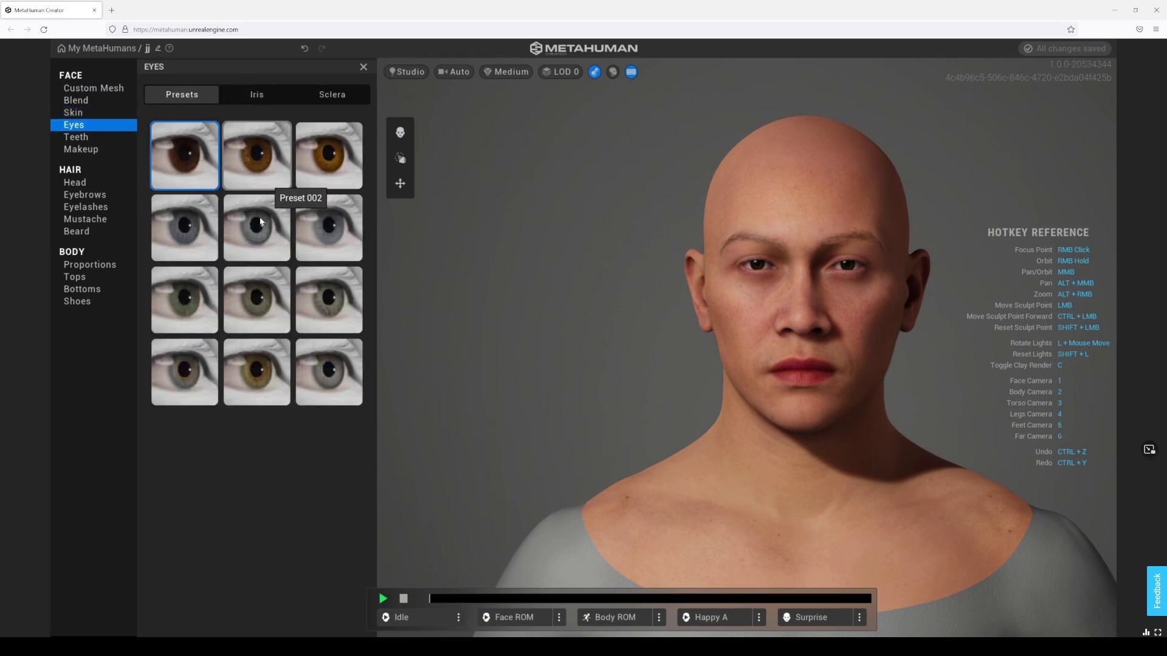
left_click(203, 228)
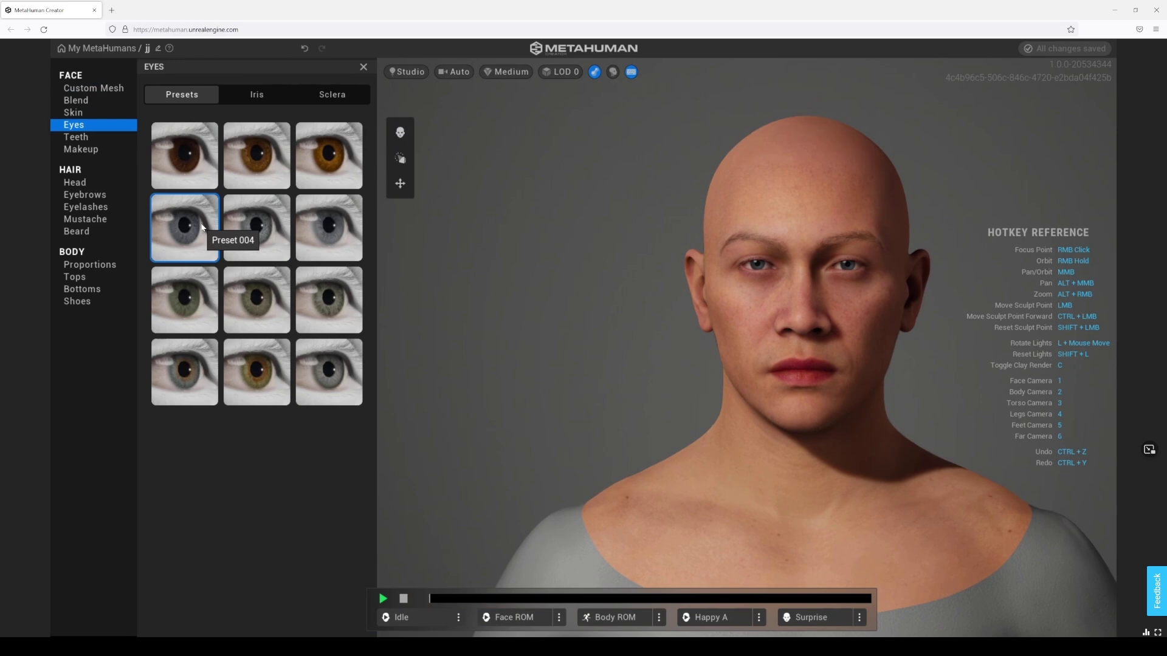
left_click(276, 286)
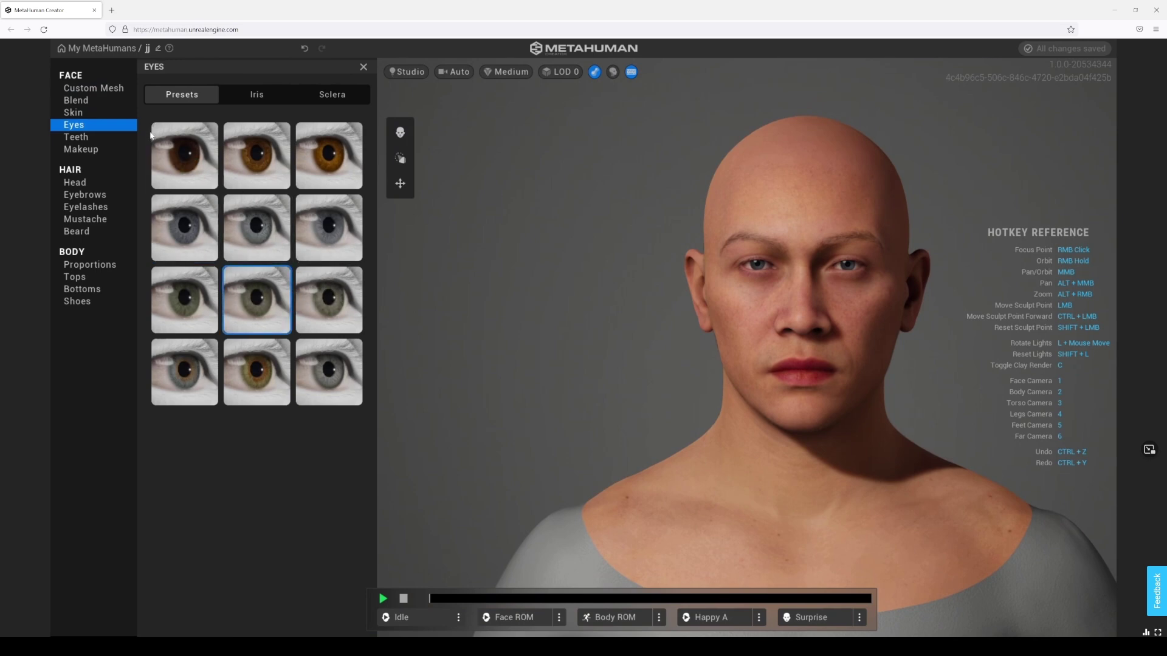
left_click(174, 135)
Select the first iris pattern, inspect the eyes, and close the Eyes panel.
left_click(268, 96)
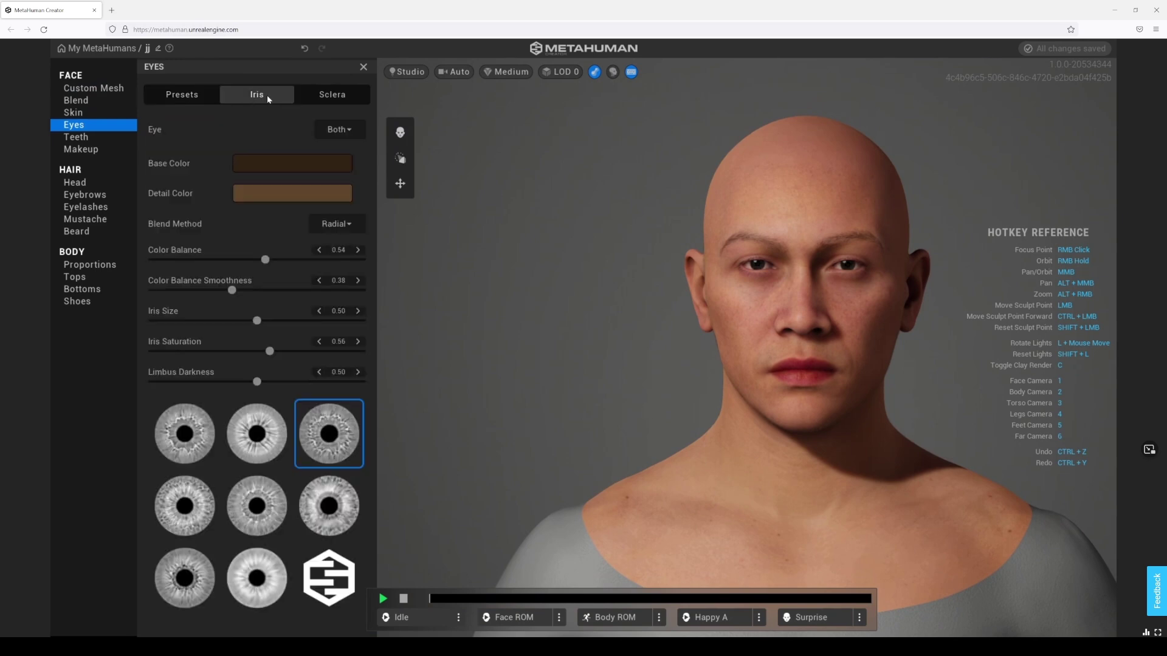
left_click(256, 433)
left_click(189, 445)
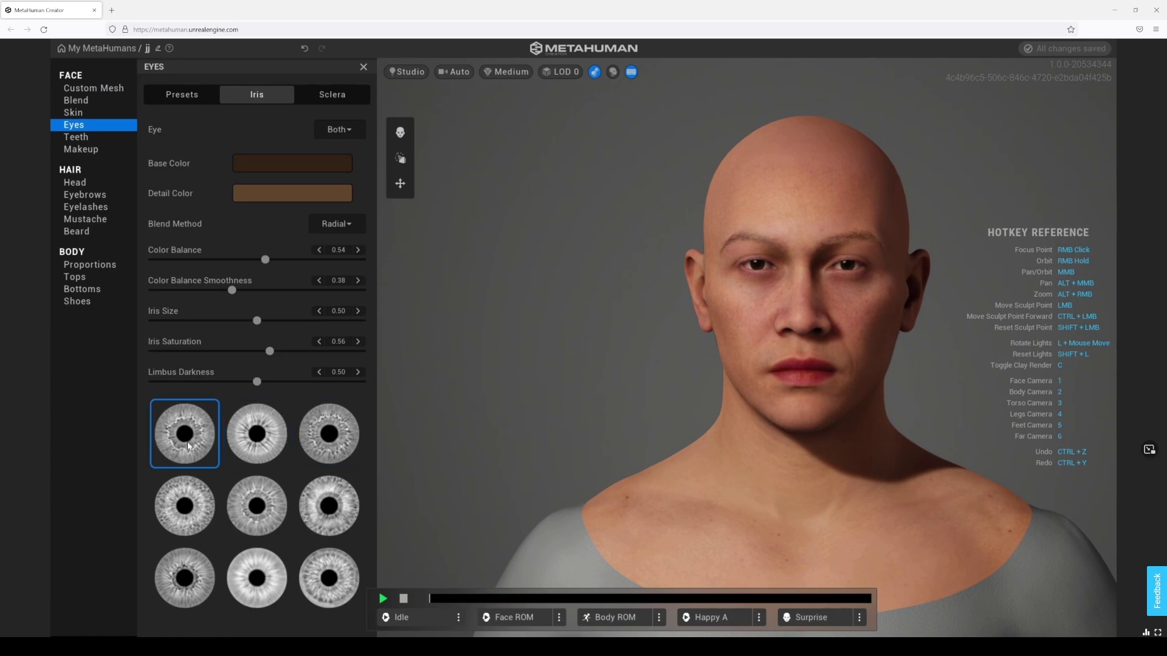
scroll(826, 259, "up", 5)
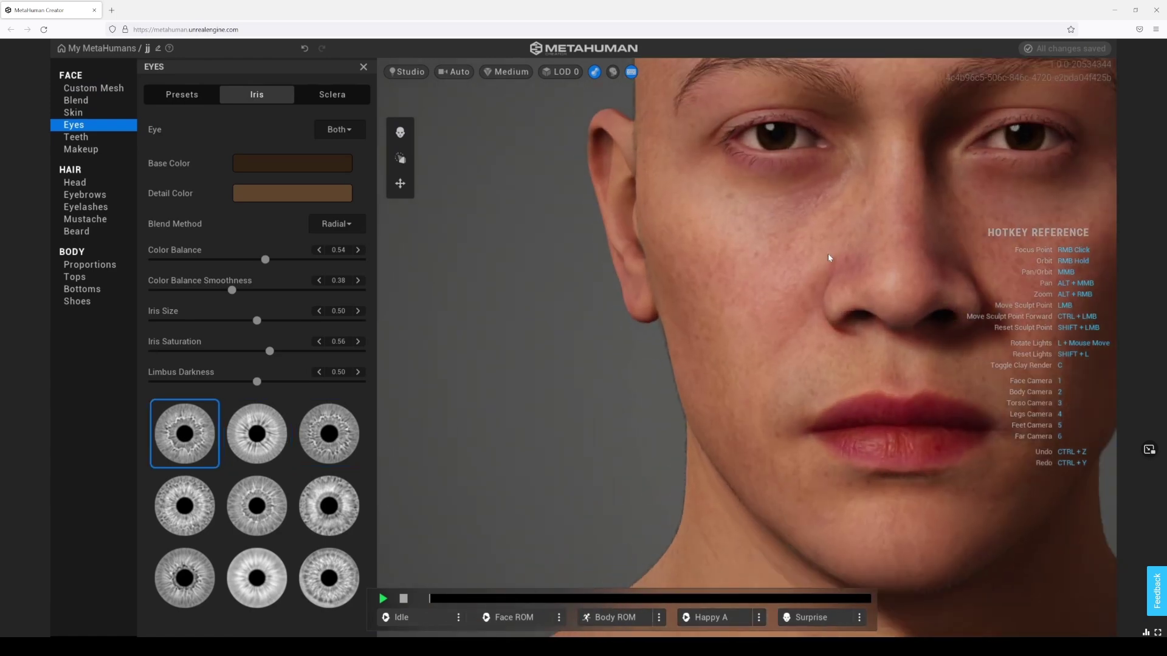
scroll(828, 258, "down", 5)
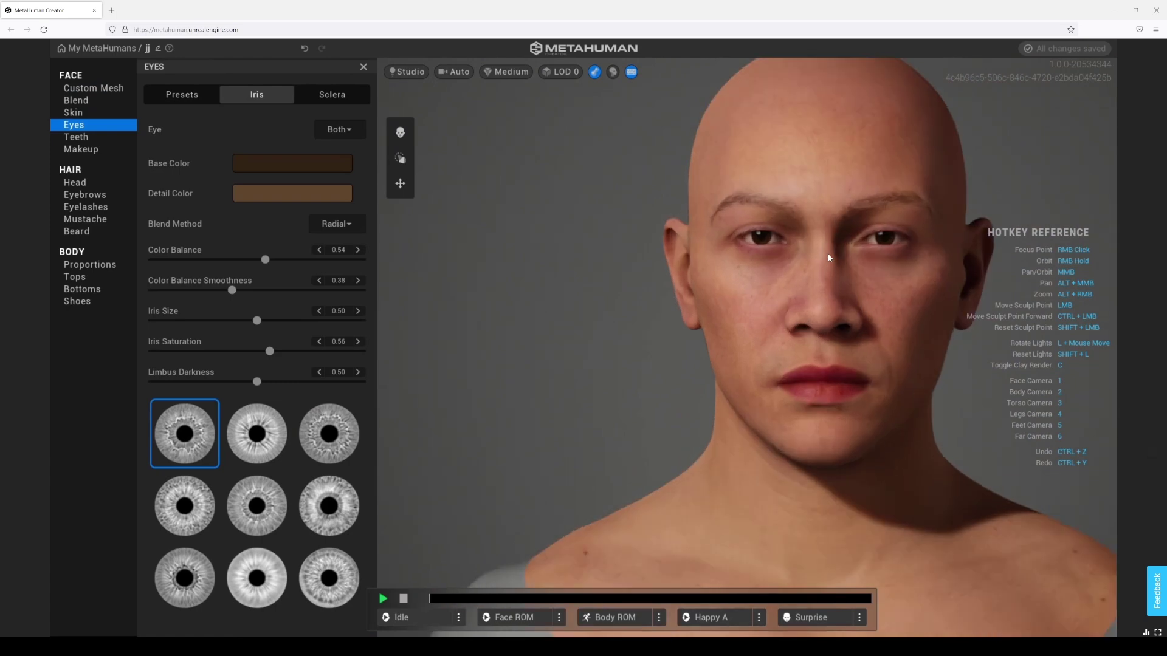
right_click_drag(736, 246, 839, 243)
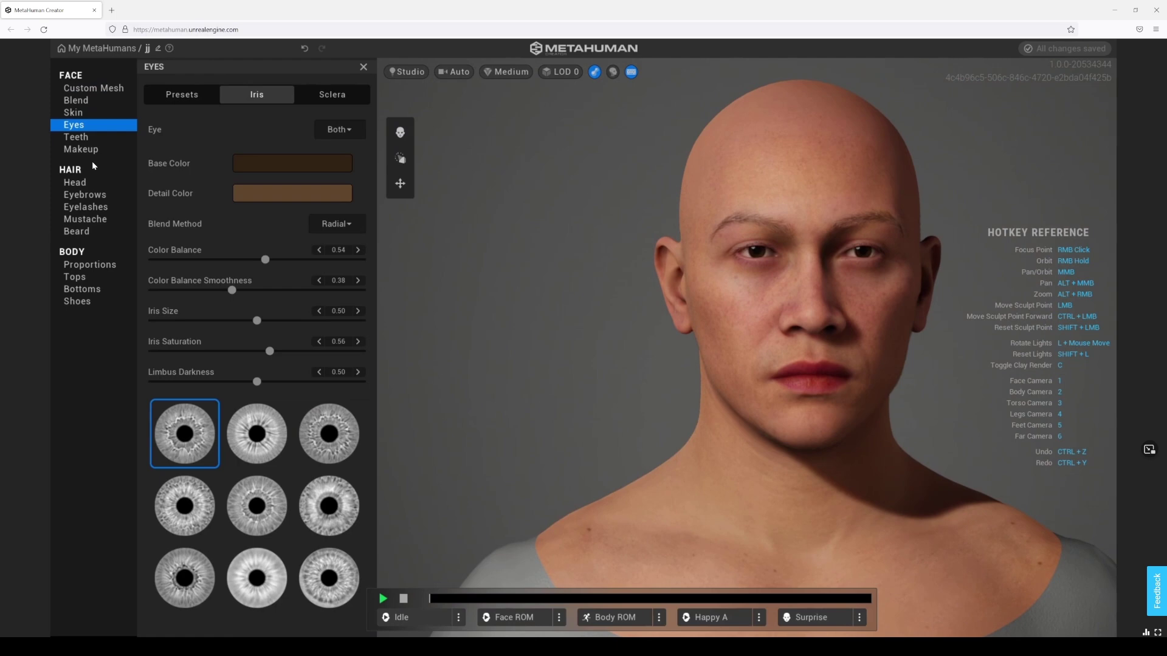
left_click(77, 183)
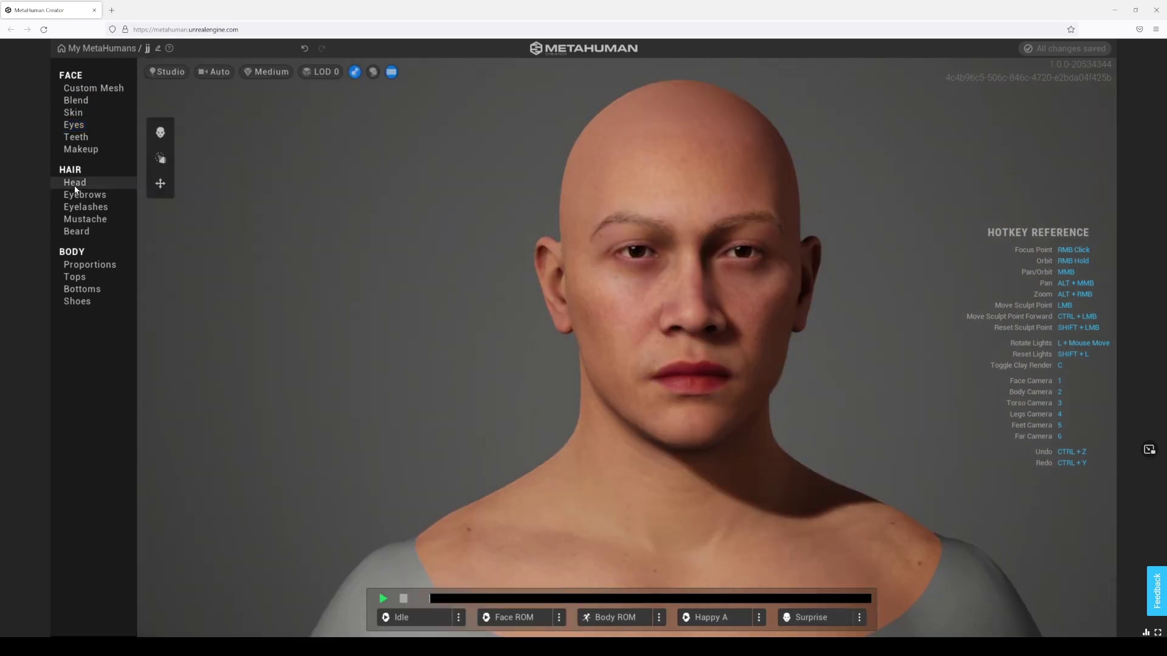
Preview the Short Cornrows, Medium Bob Straight and Medium Layered hairstyles.
left_click(78, 185)
left_click(207, 96)
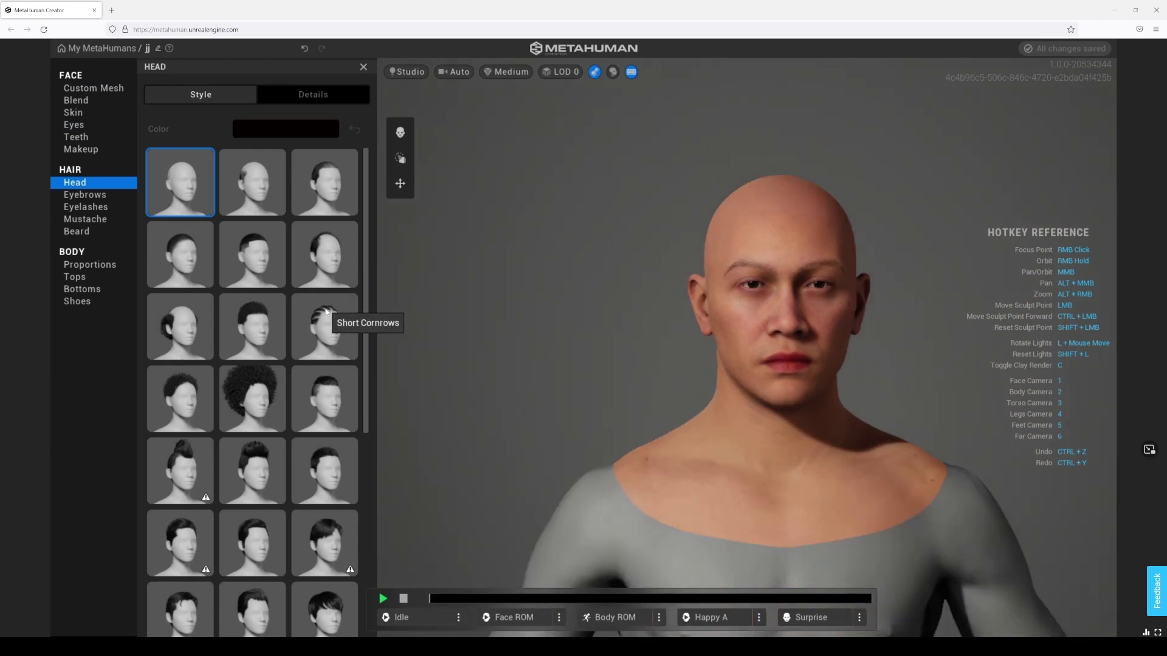
left_click(344, 356)
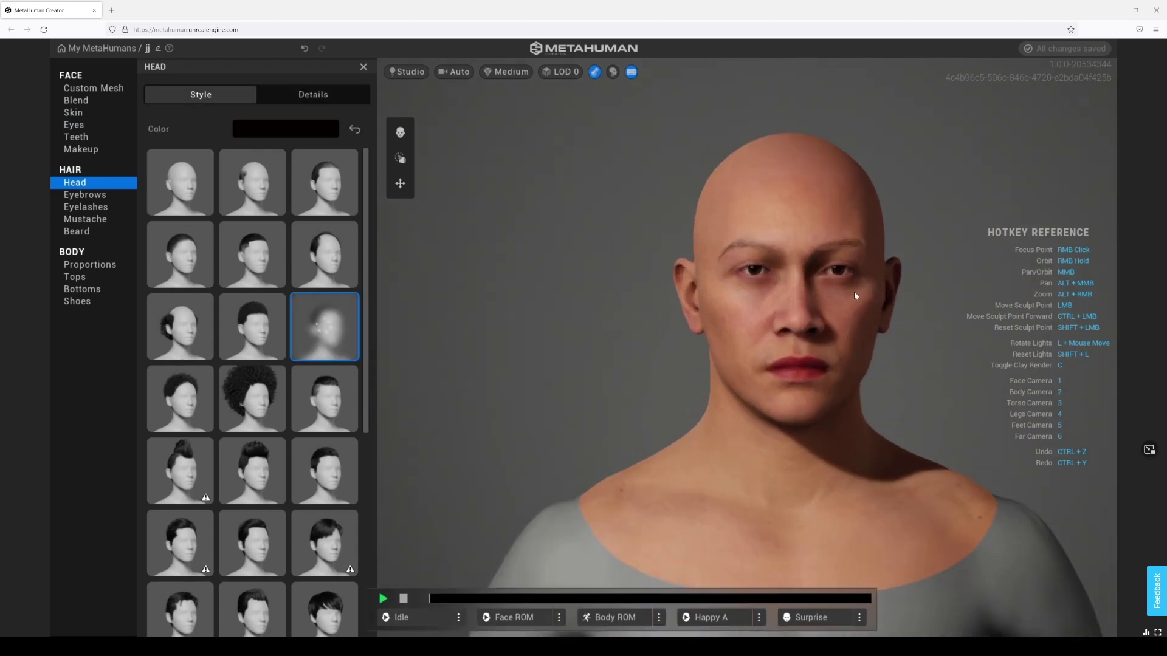
right_click_drag(891, 282, 721, 284)
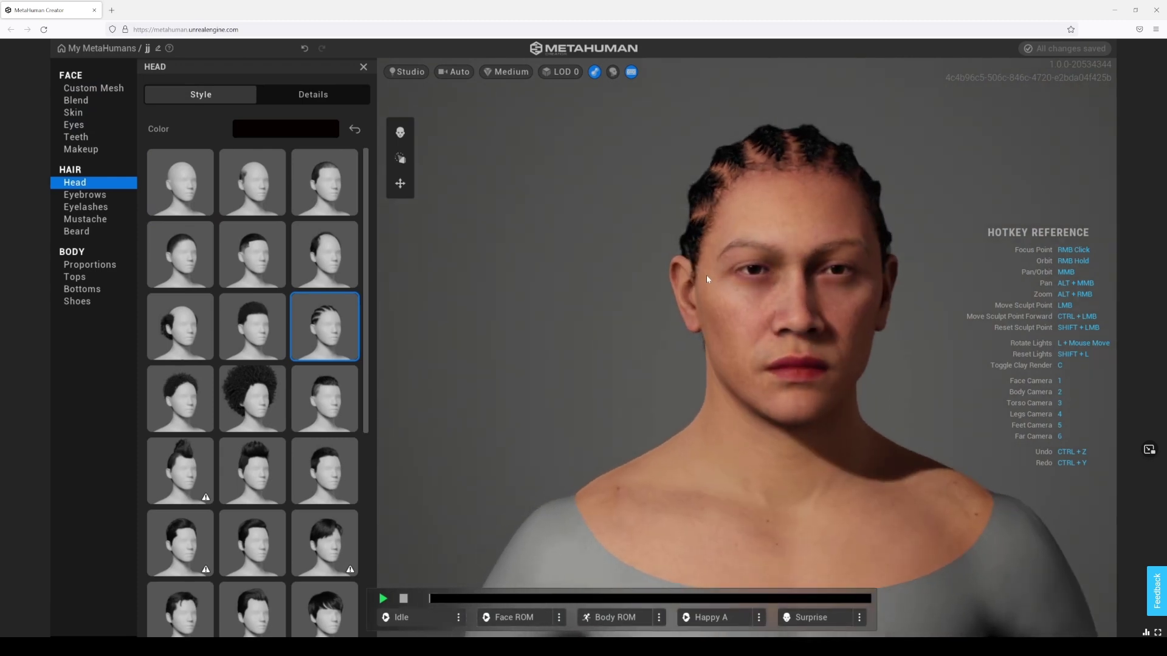
scroll(354, 481, "down", 5)
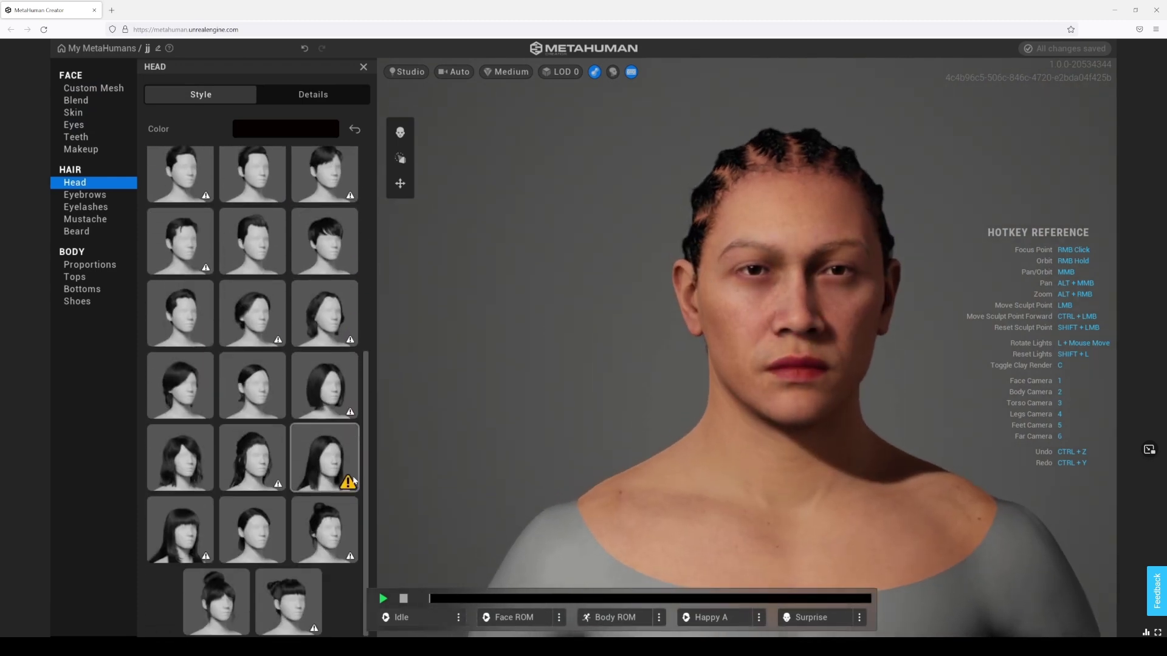
left_click(336, 406)
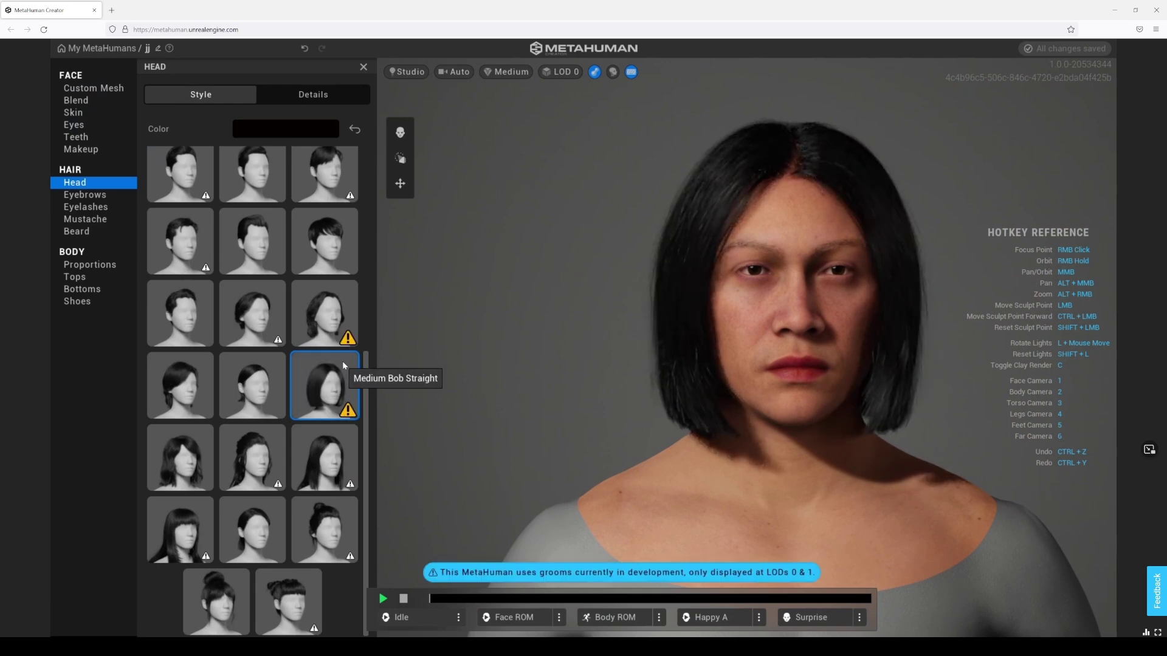
left_click(320, 324)
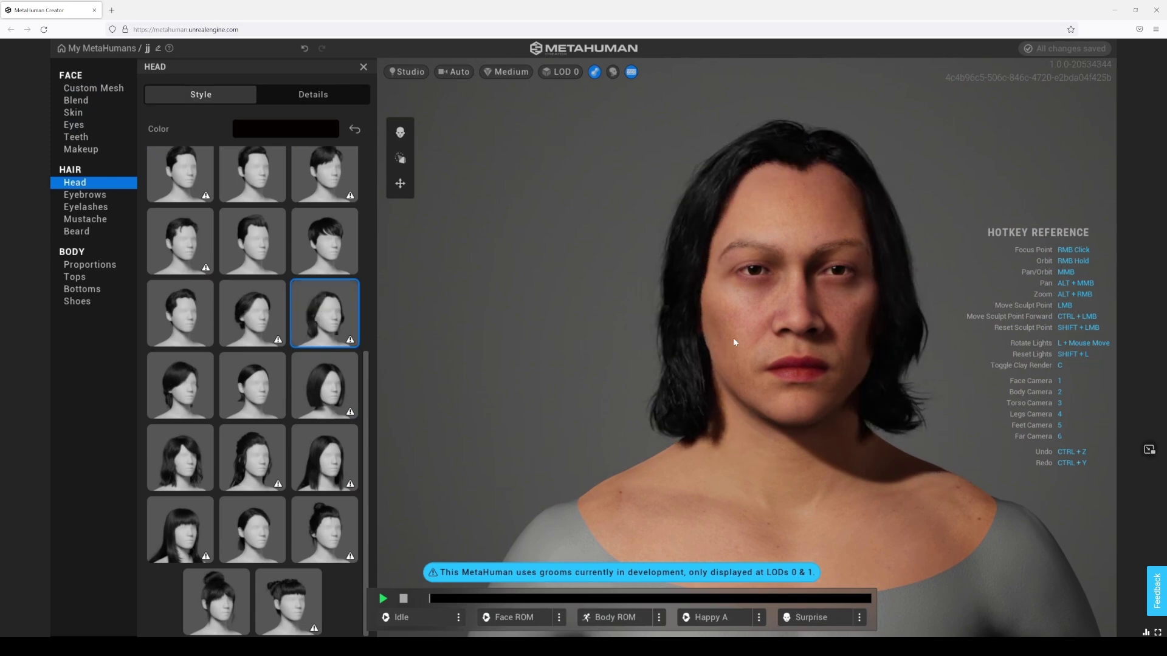
right_click_drag(742, 333, 919, 306)
right_click_drag(833, 307, 871, 308)
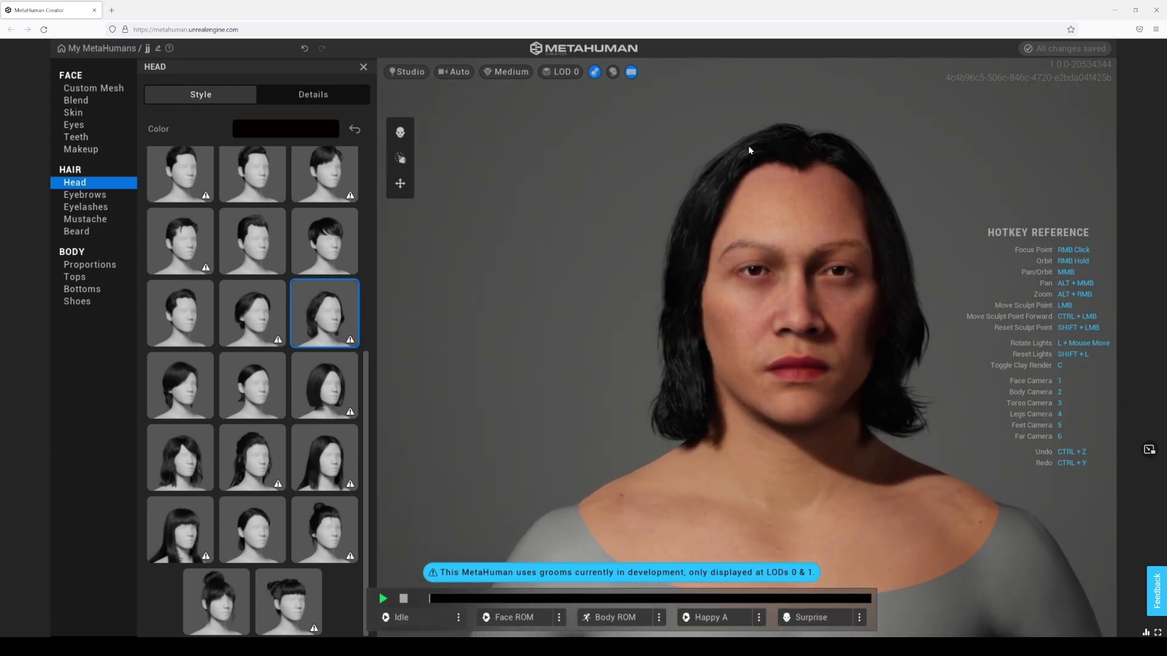
mouse_move(807, 271)
right_mouse_down()
mouse_move(639, 287)
mouse_move(880, 281)
mouse_move(811, 264)
right_mouse_up()
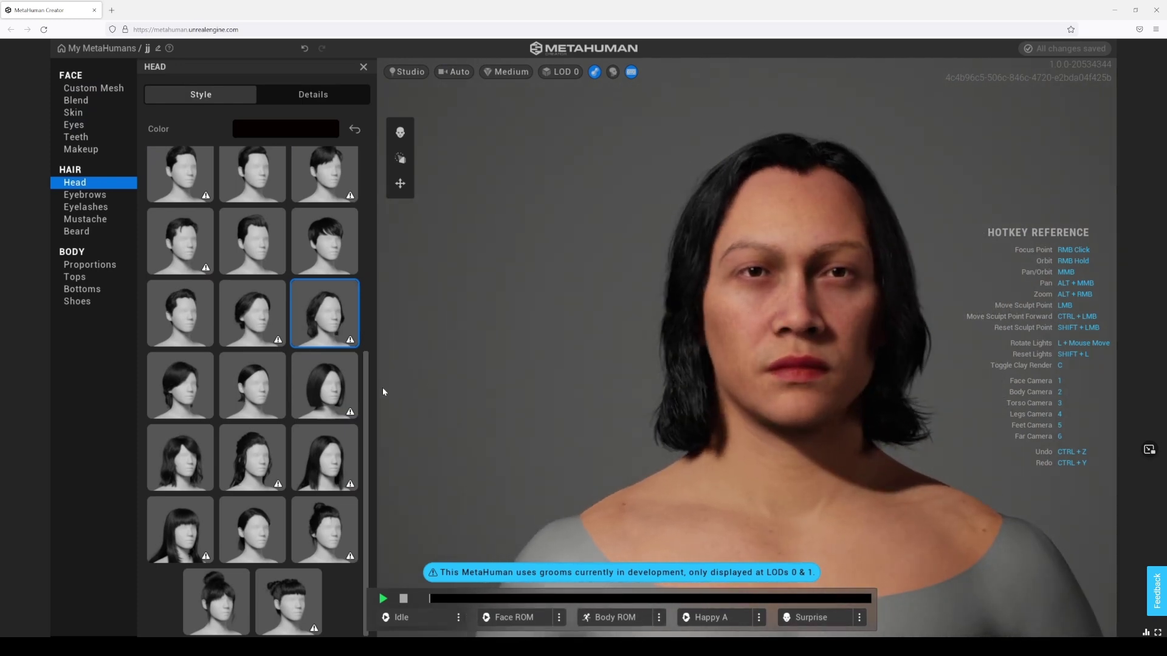
Compare Short Layered Bob, Short Casual and Short Sideswept Fringe, keeping Short Casual.
left_click(250, 329)
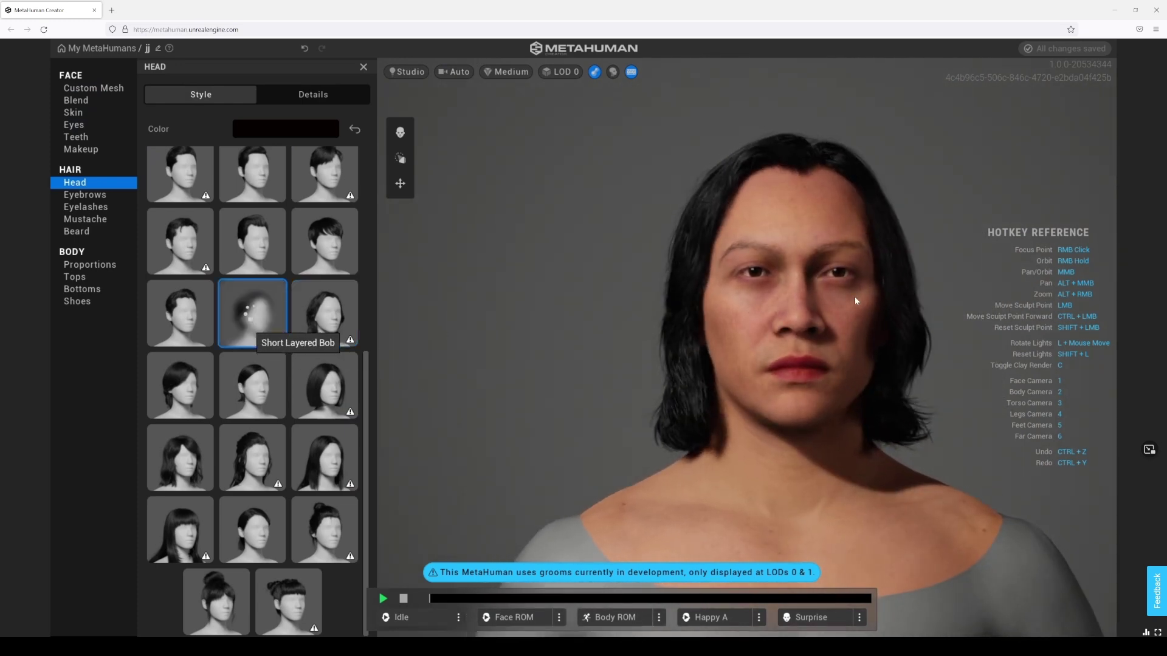
right_click_drag(844, 298, 638, 341)
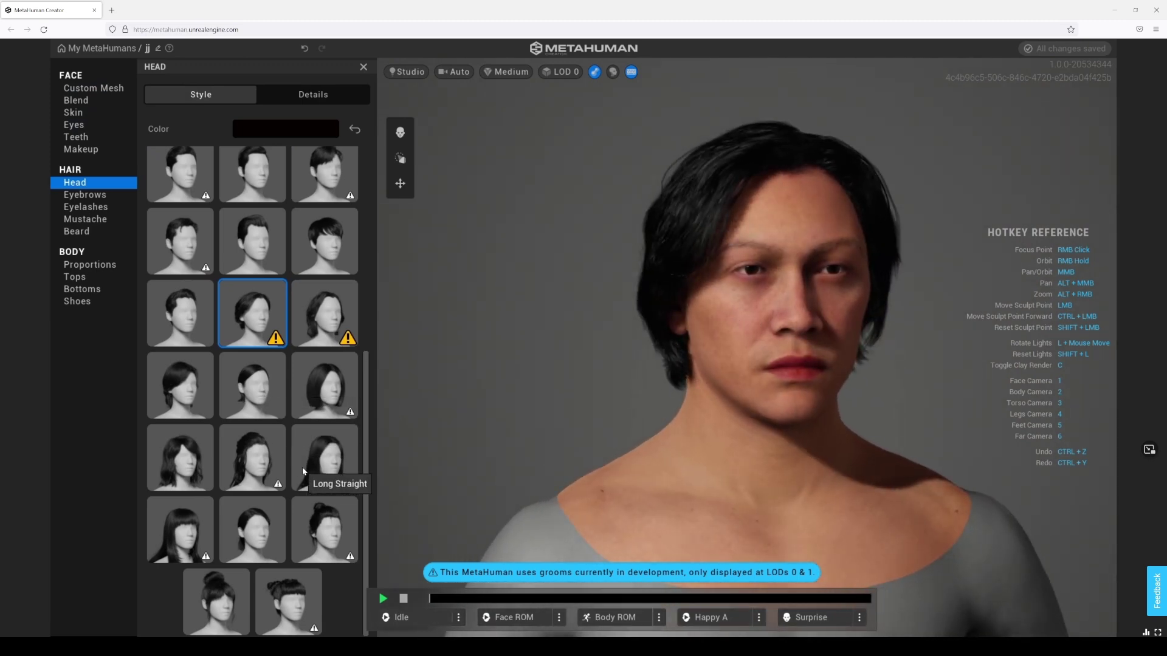
left_click(179, 242)
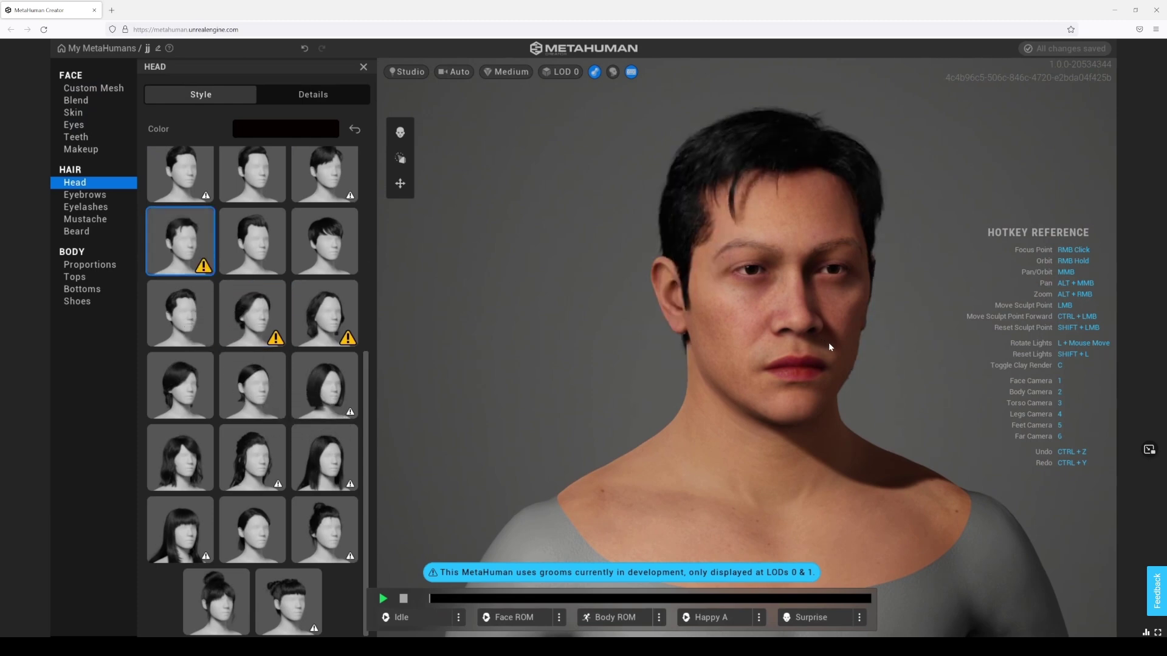
right_click_drag(829, 341, 739, 341)
left_click(327, 180)
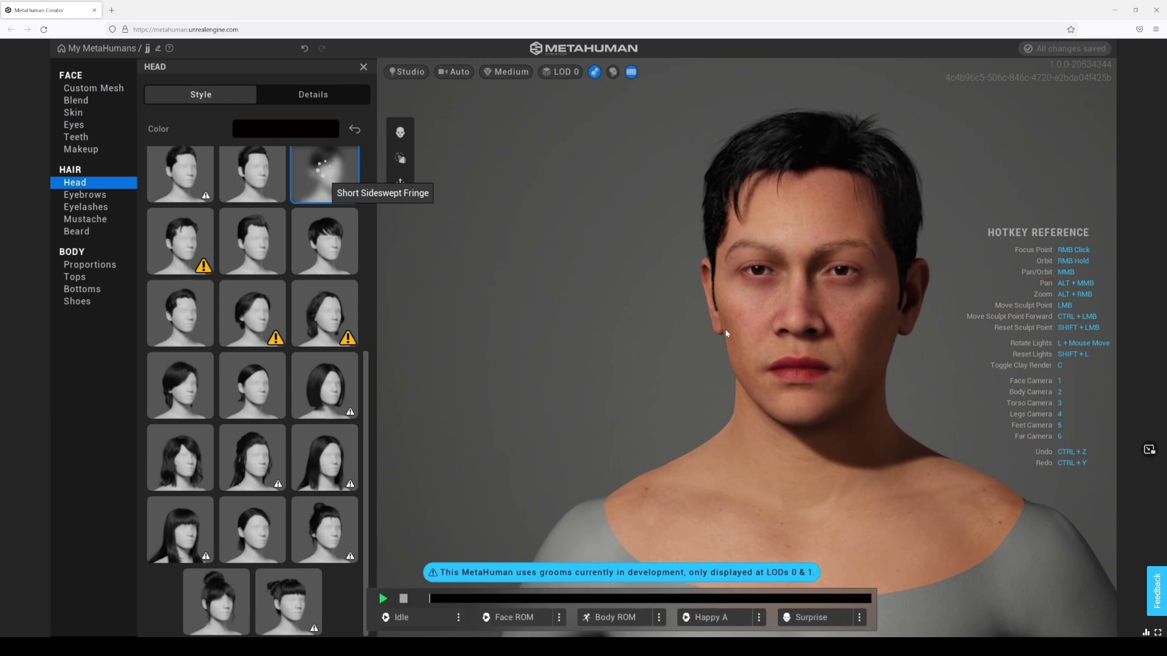
right_click_drag(760, 346, 837, 353)
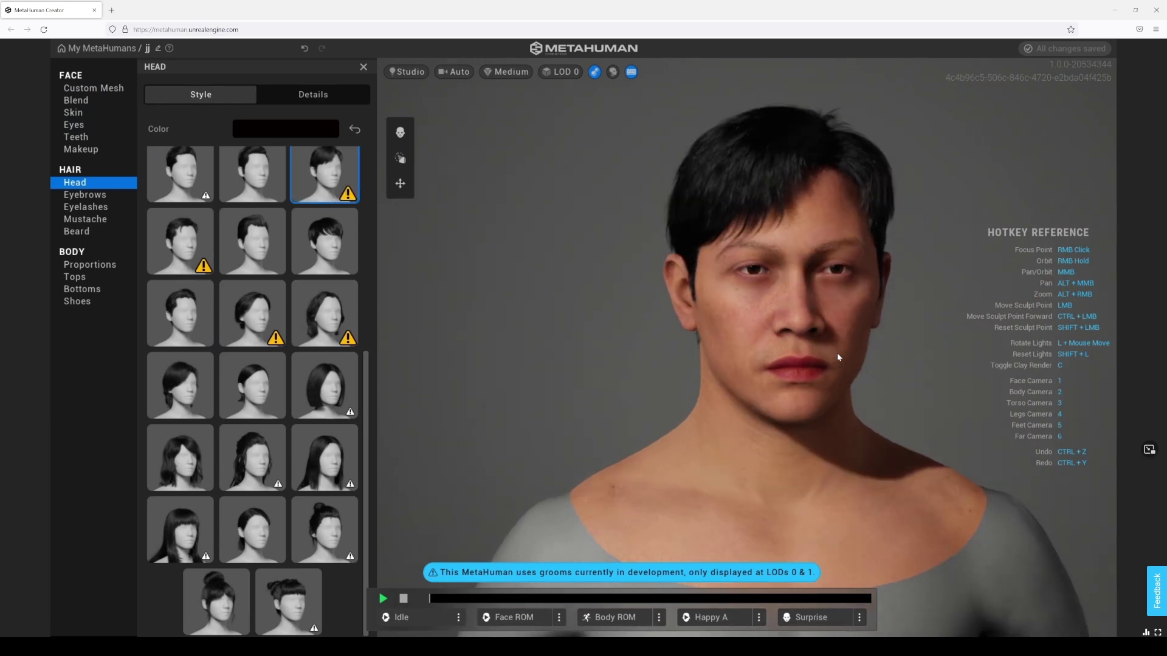
left_click(180, 240)
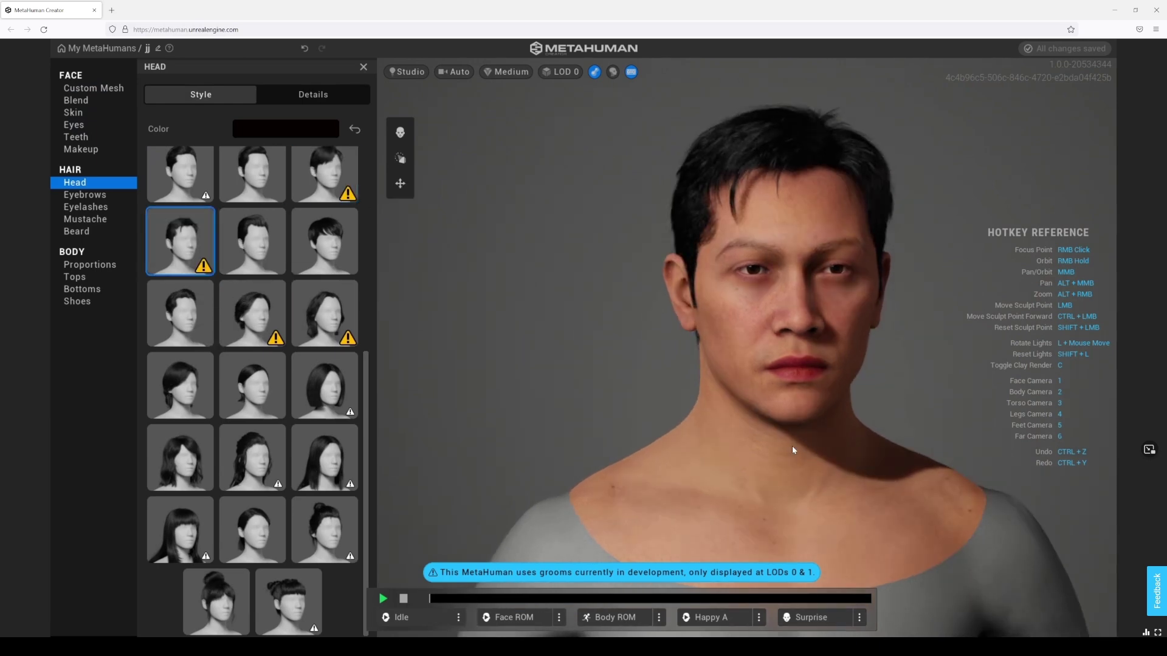
Glance at the hair detail settings, then bring up the Eyebrows settings.
left_click(313, 94)
left_click(227, 88)
scroll(305, 344, "down", 2)
scroll(305, 344, "down", 5)
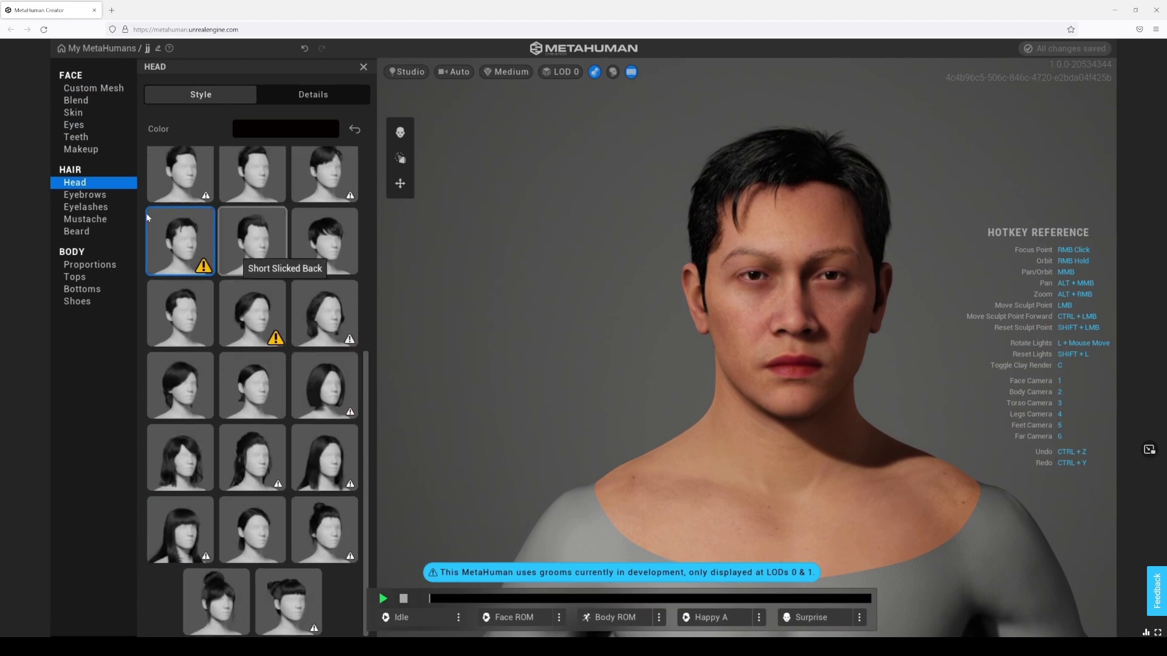
left_click(85, 195)
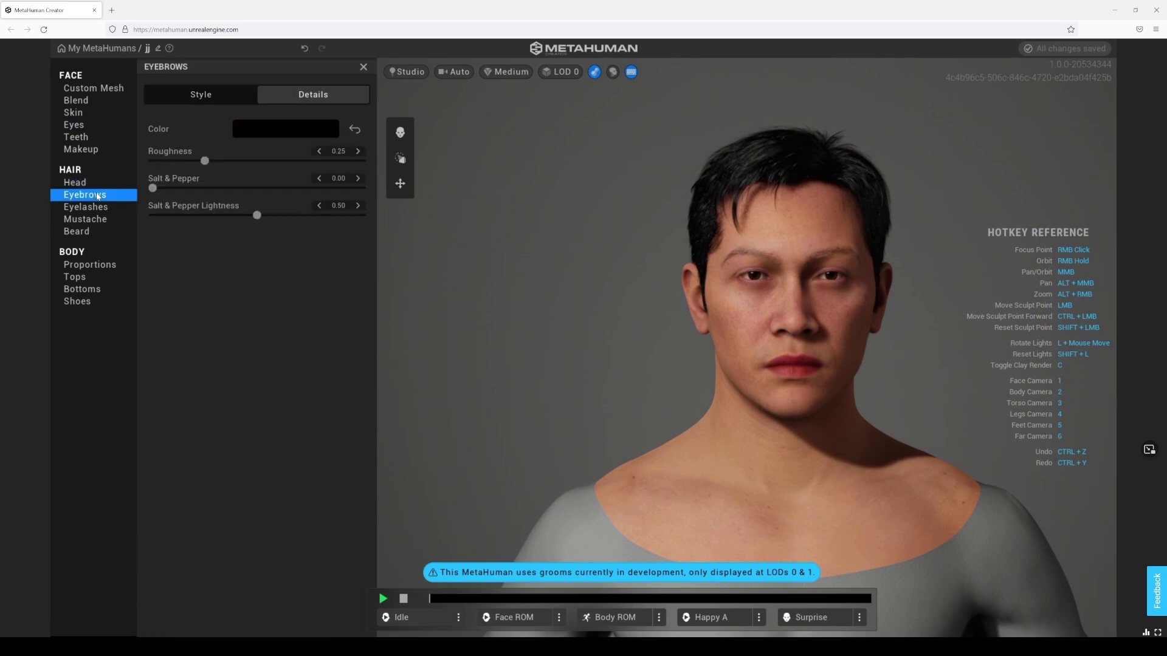
Preview the Long Stubble, Long Scraggly, Long Messy and Long Full mustaches.
left_click(108, 231)
left_click(91, 219)
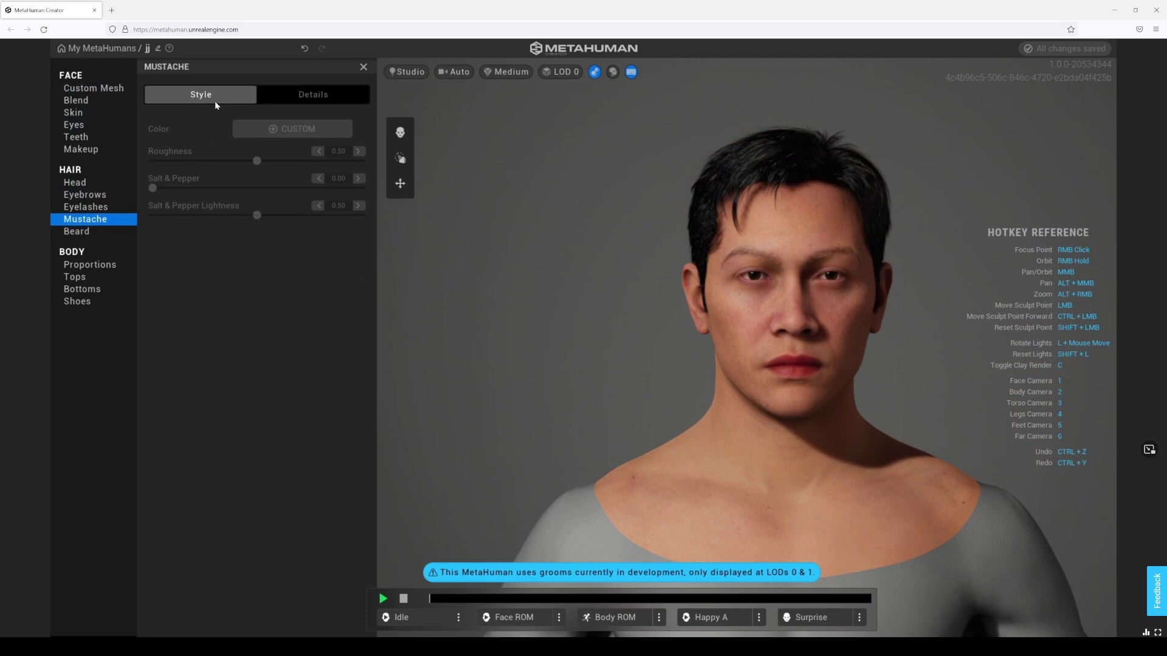
left_click(215, 102)
left_click(360, 175)
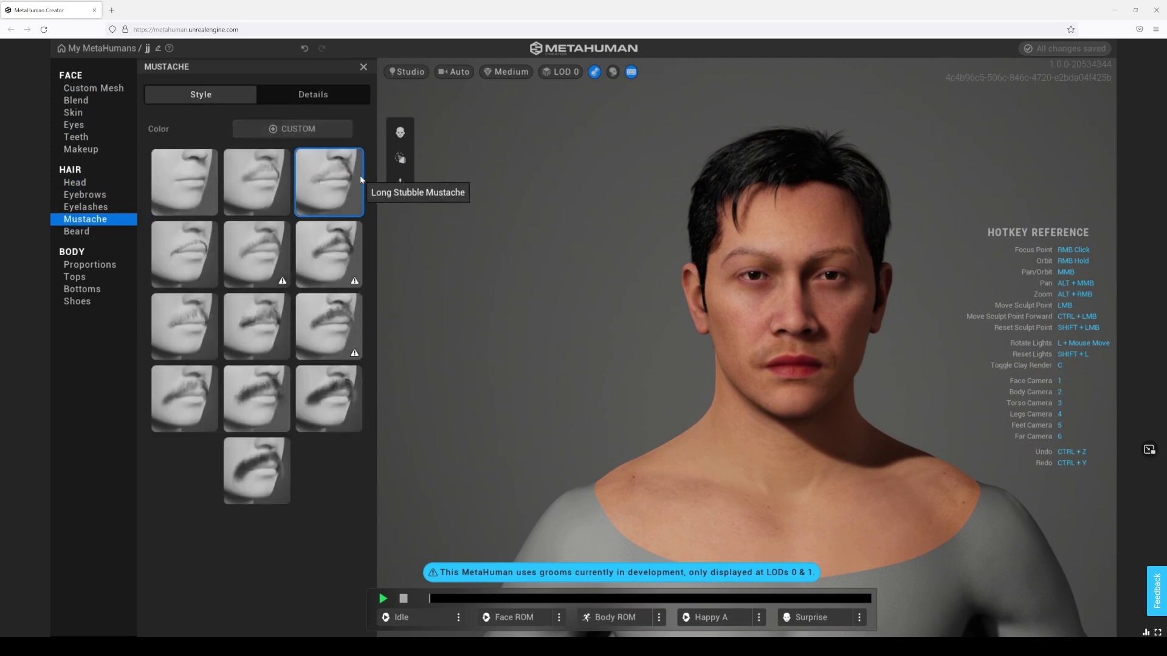
left_click(332, 378)
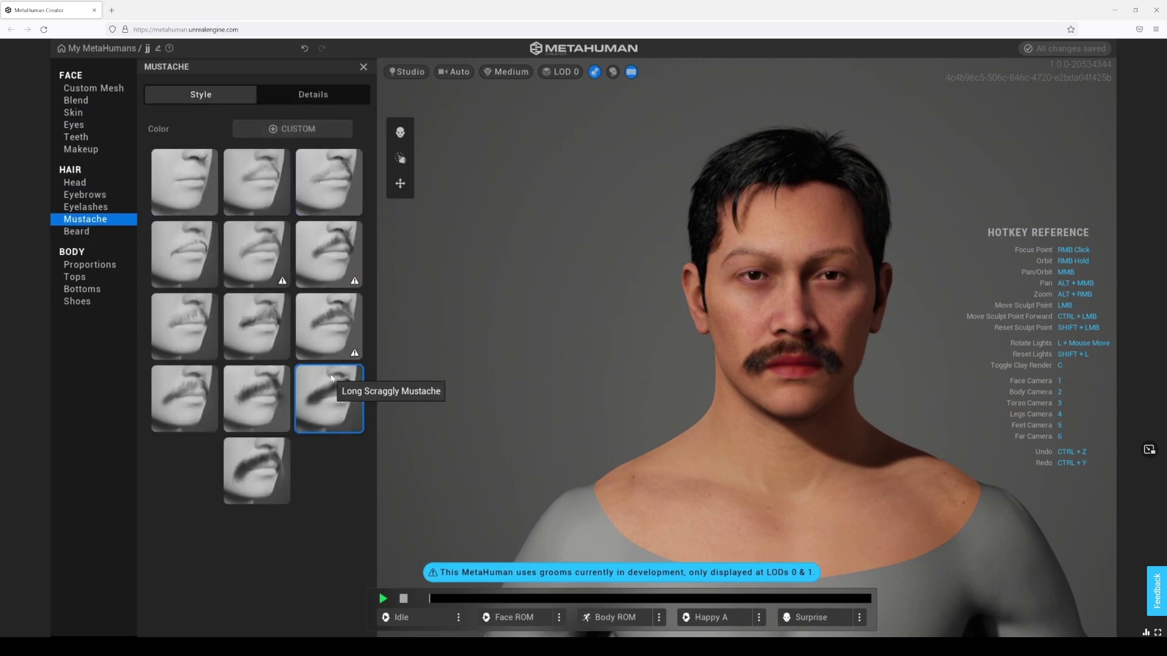
left_click(262, 403)
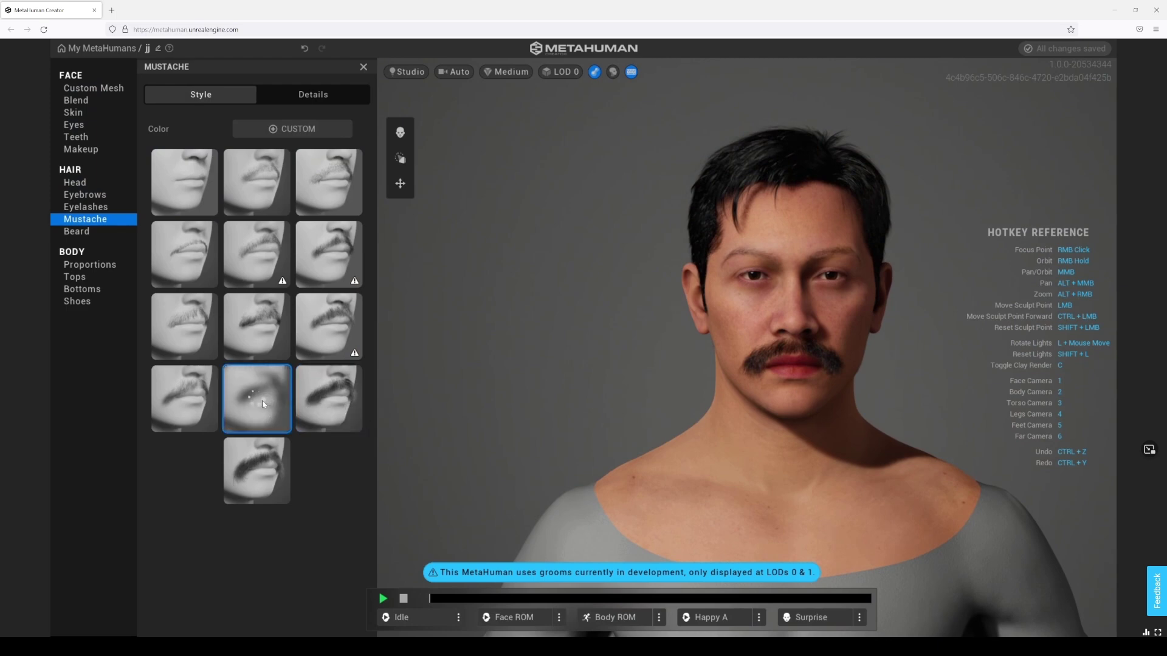
left_click(261, 448)
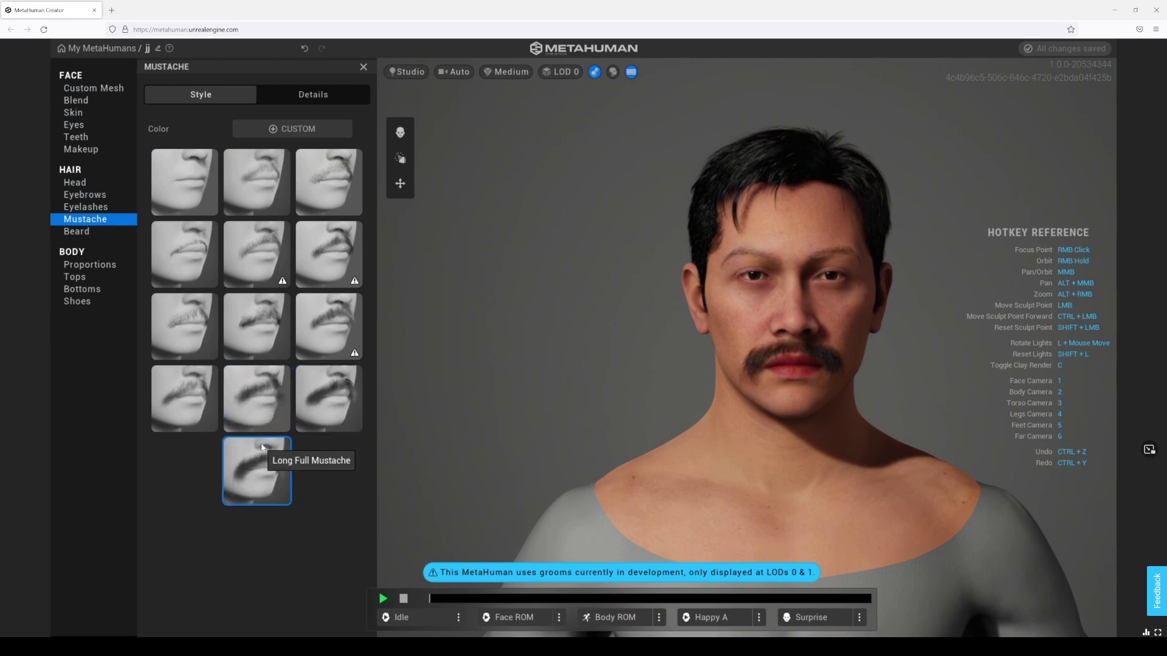
Try thinner and stubble mustache styles, then set the mustache to None.
left_click(195, 406)
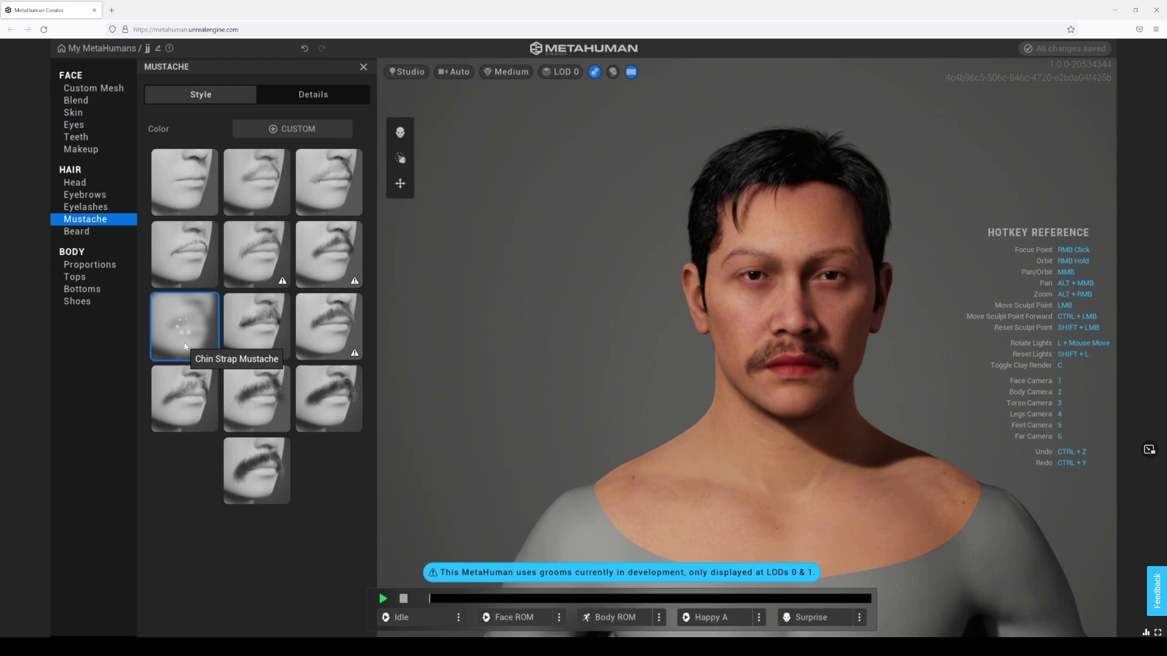
left_click(189, 255)
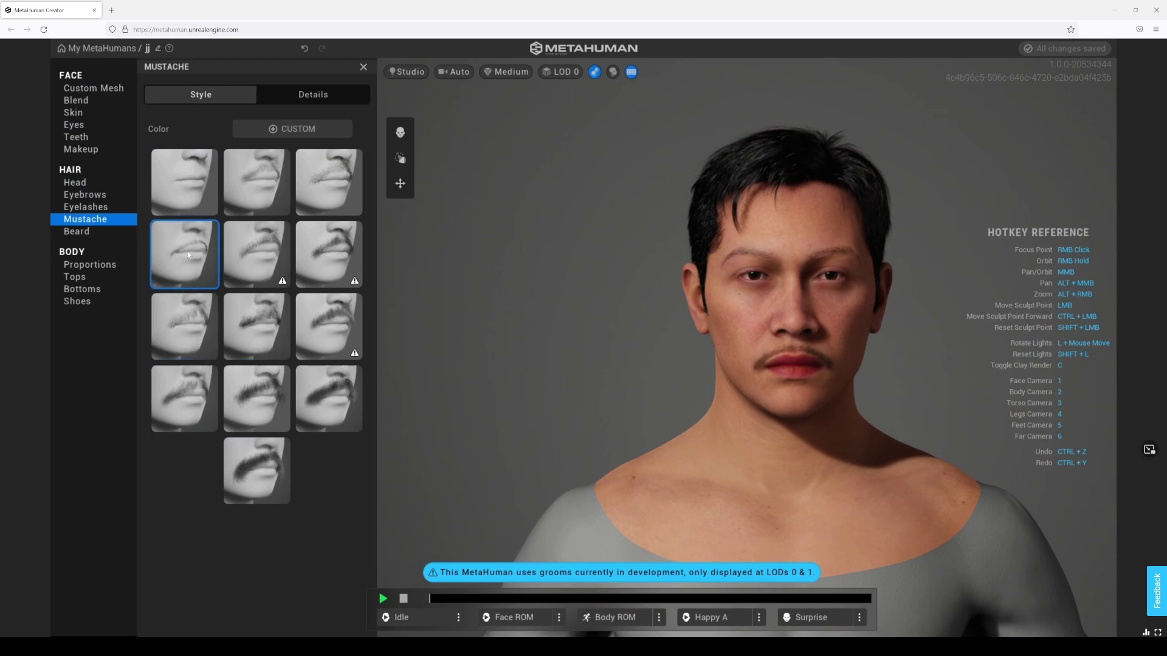
left_click(184, 190)
left_click(250, 190)
left_click(321, 186)
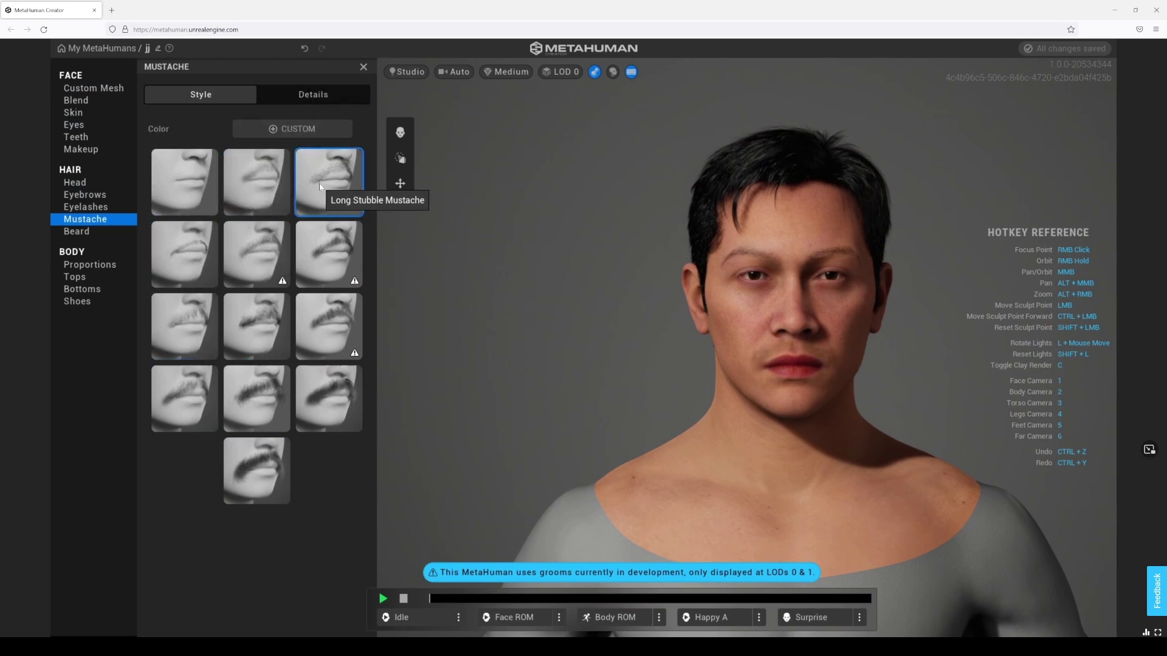
left_click(255, 185)
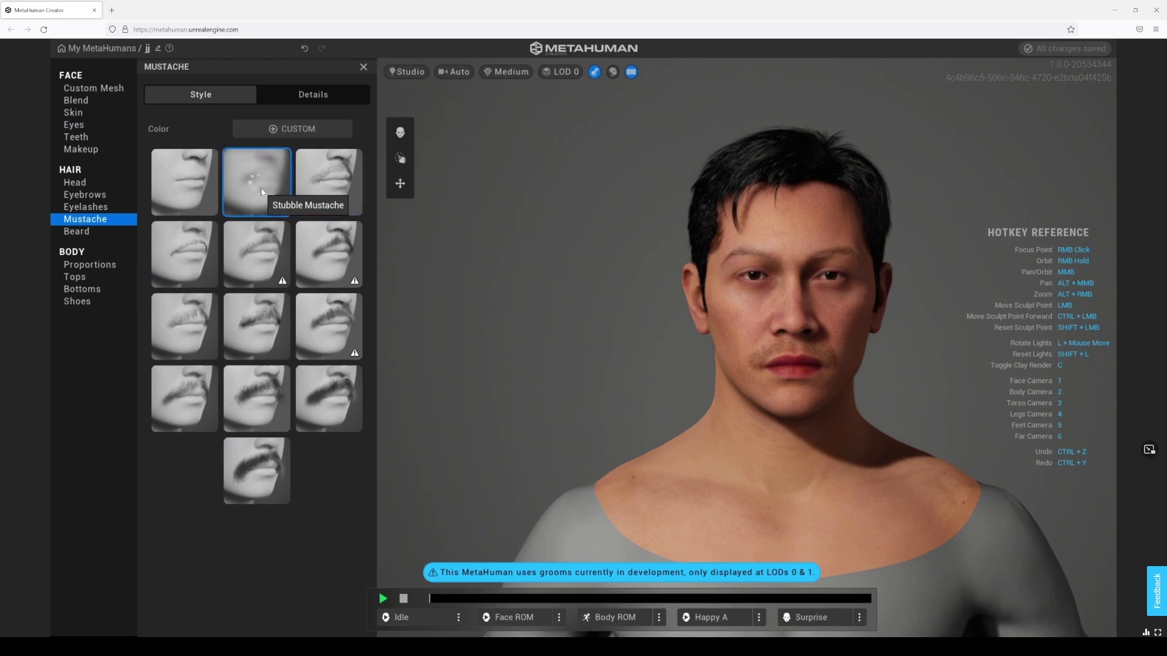
left_click(182, 189)
Preview Long Messy, stubble and Pencil Thin beards, choose None, then view Average body proportions.
left_click(78, 232)
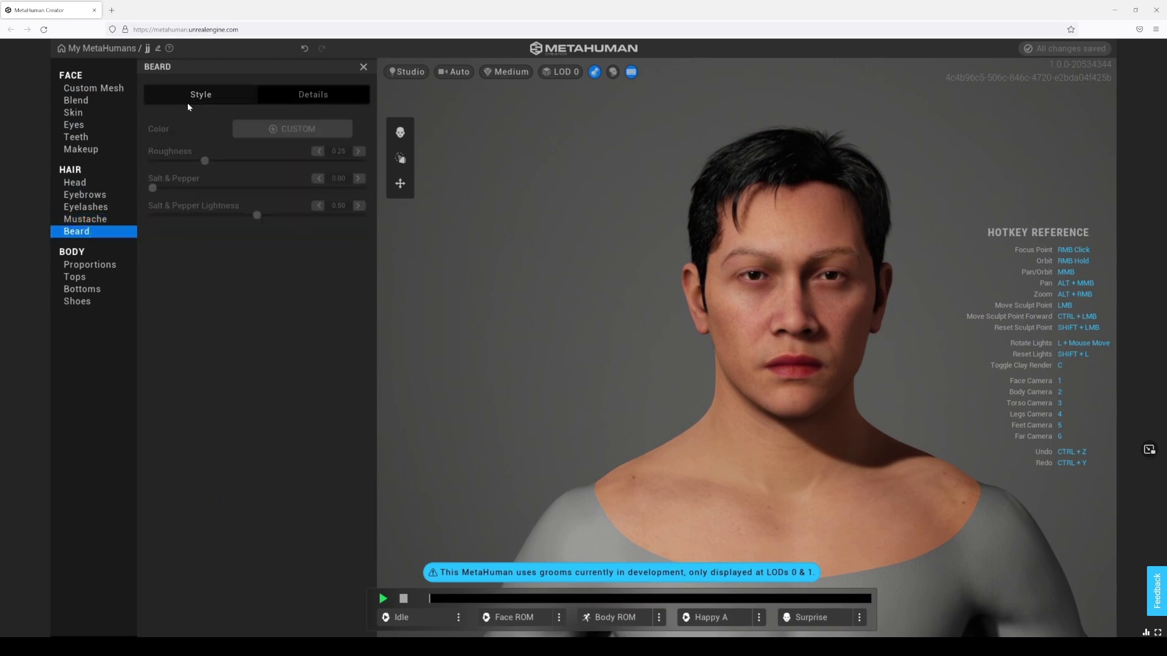
left_click(257, 497)
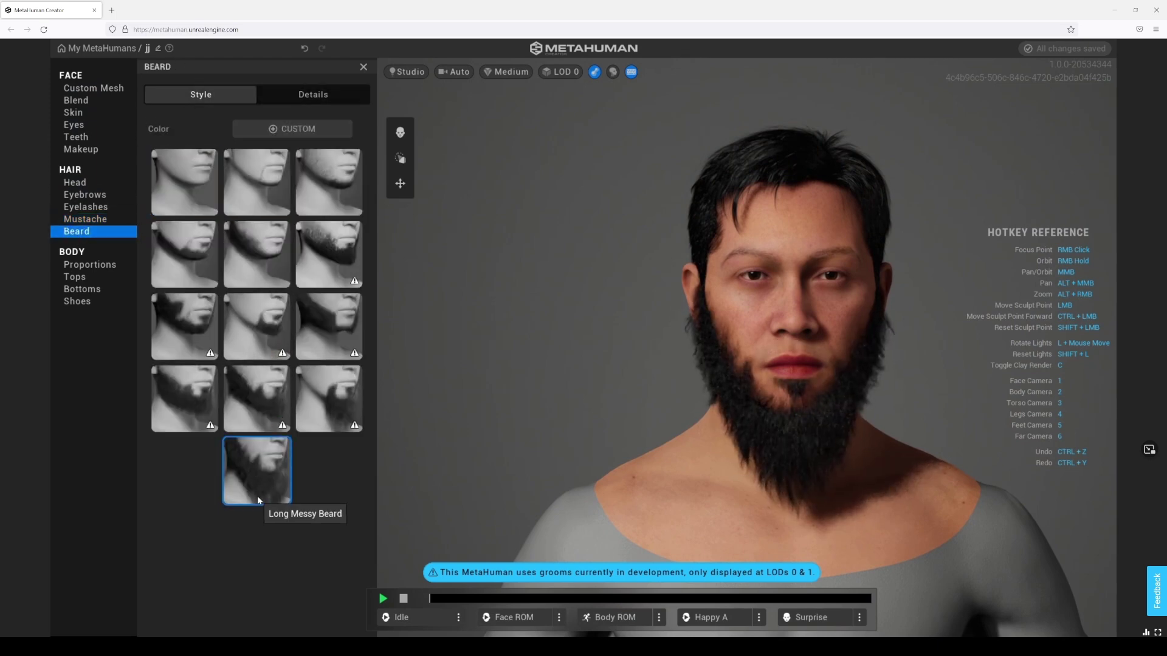
left_click(250, 261)
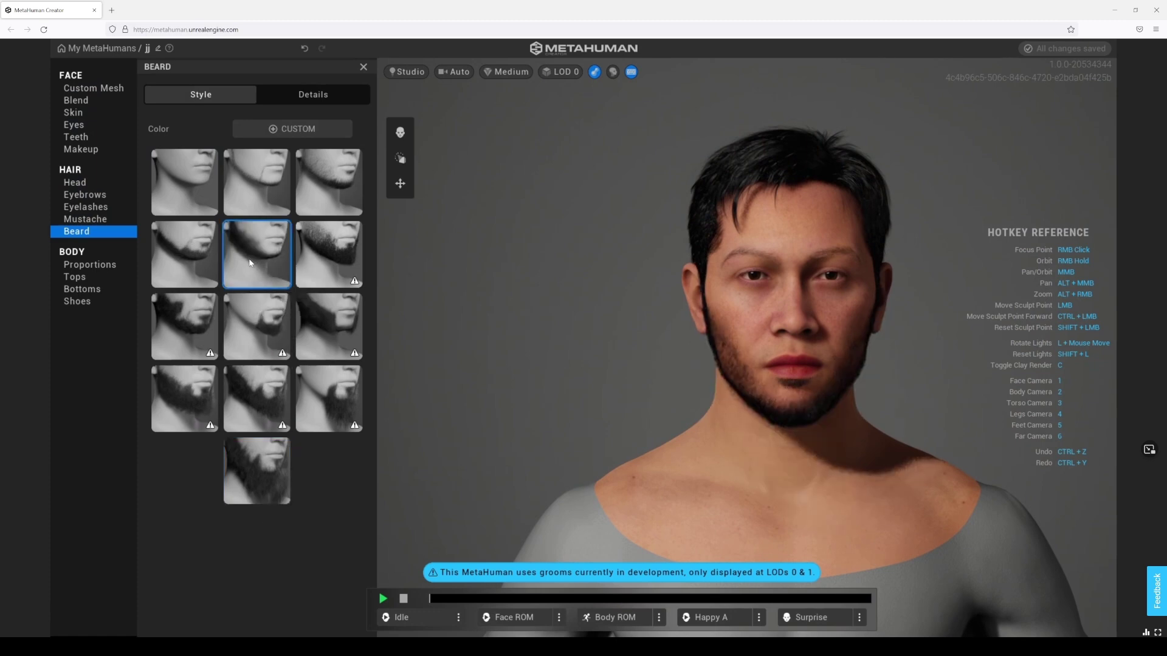
left_click(323, 175)
left_click(255, 205)
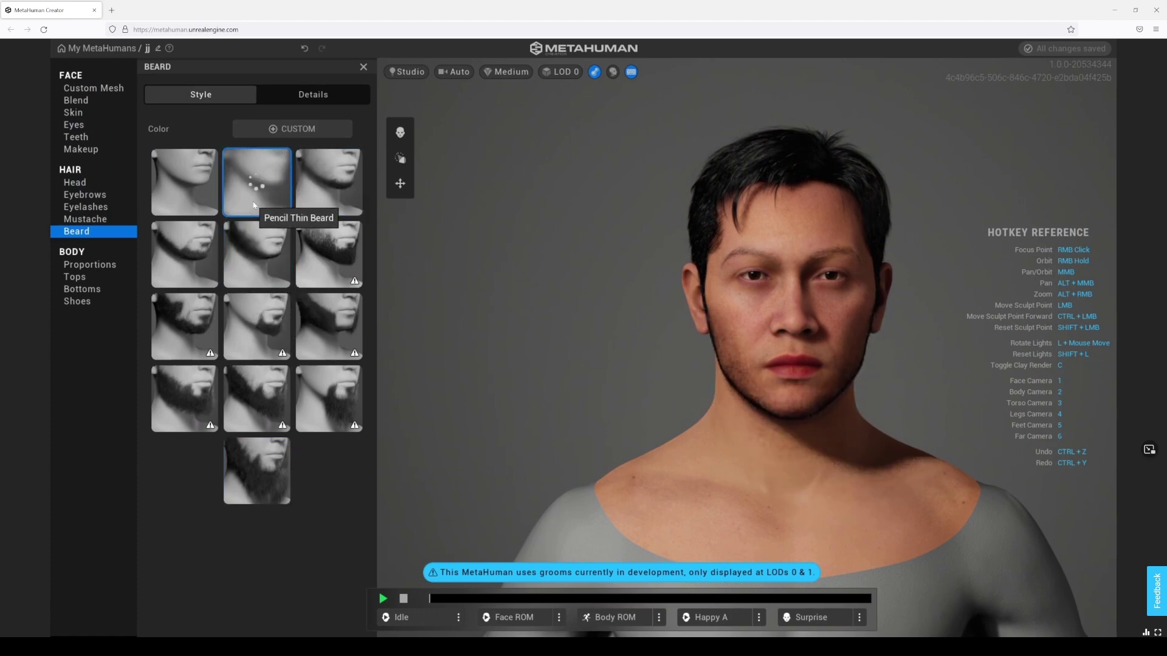
left_click(204, 246)
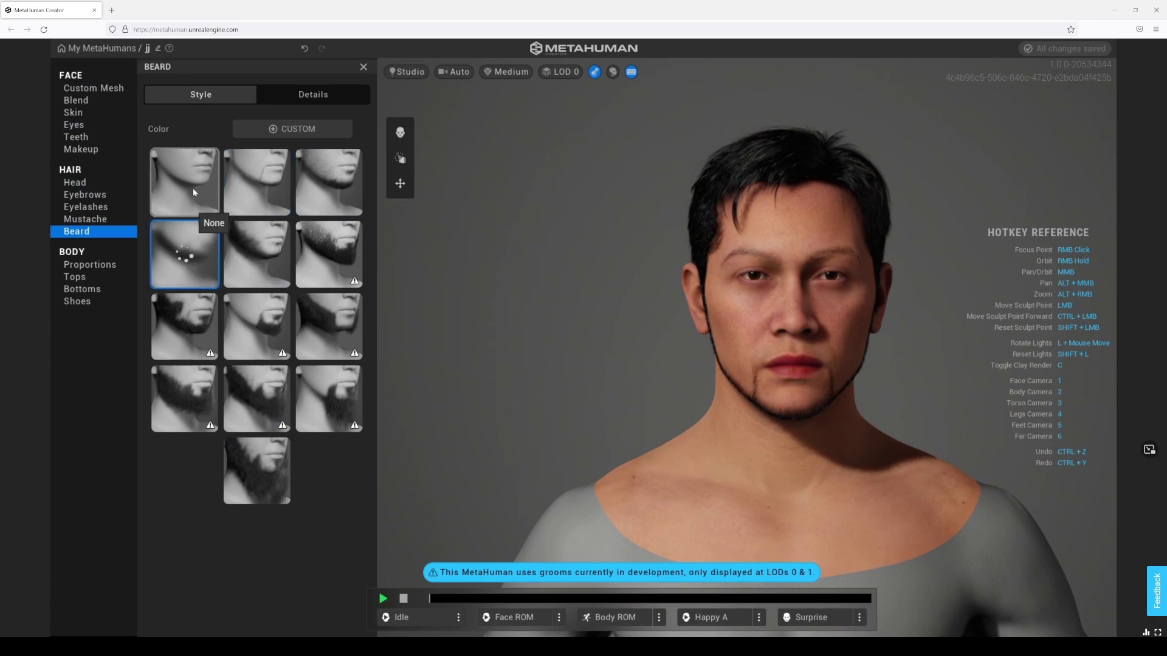
left_click(192, 187)
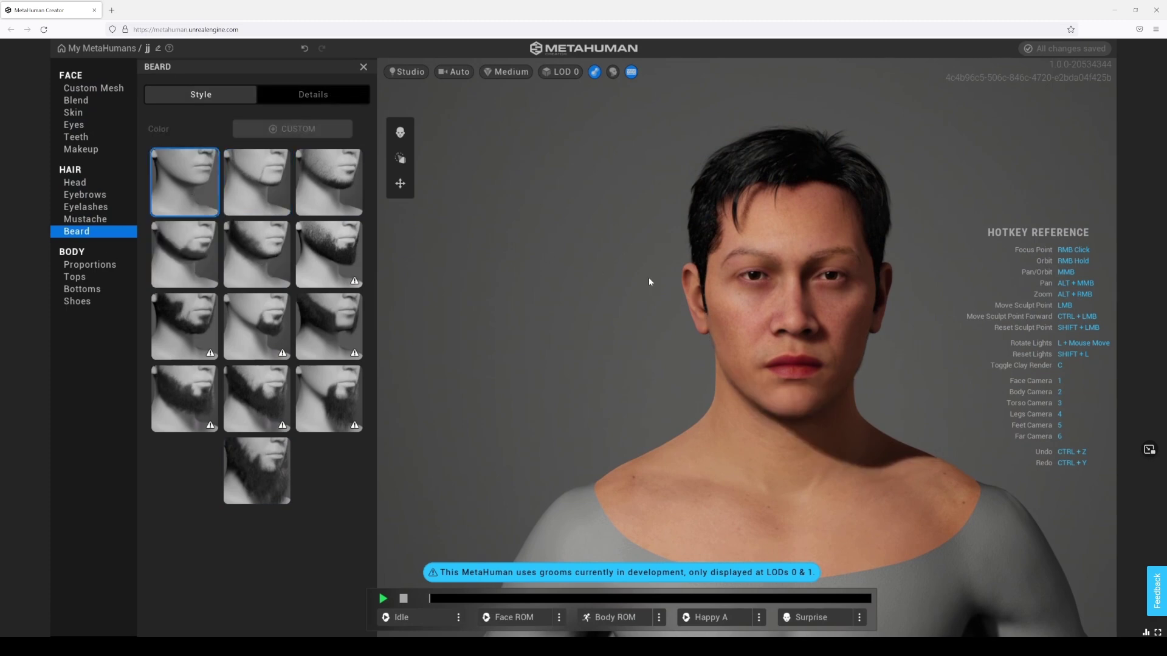
left_click(90, 265)
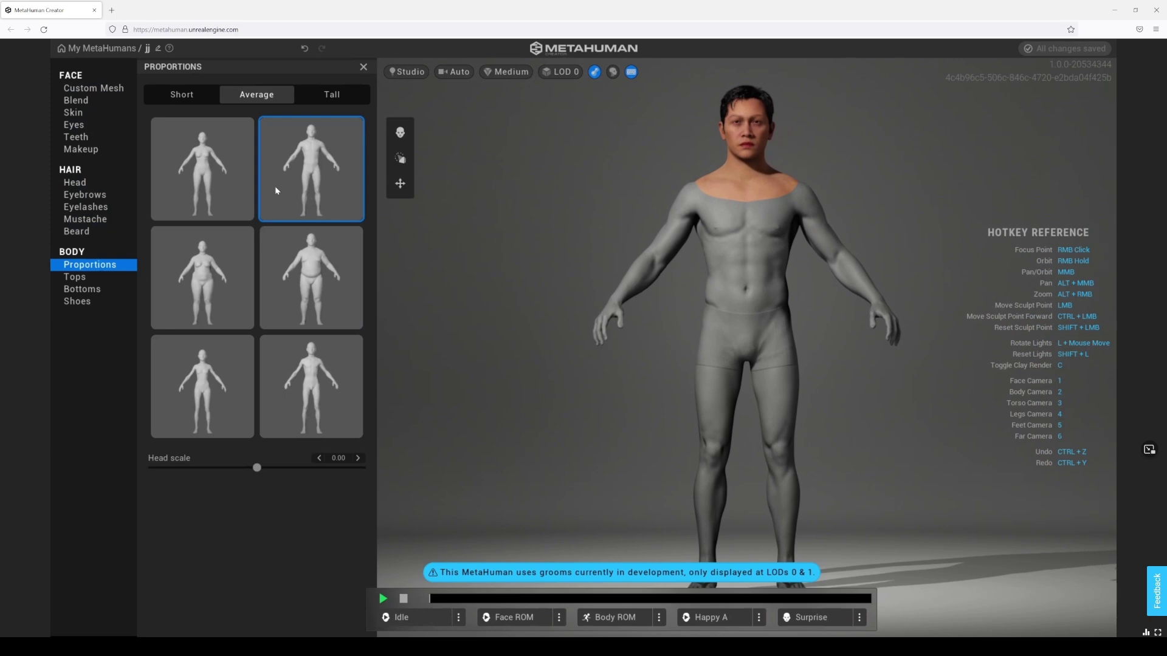
Move through Tops and Bottoms to the Shoes style choices, currently flip-flops.
left_click(74, 277)
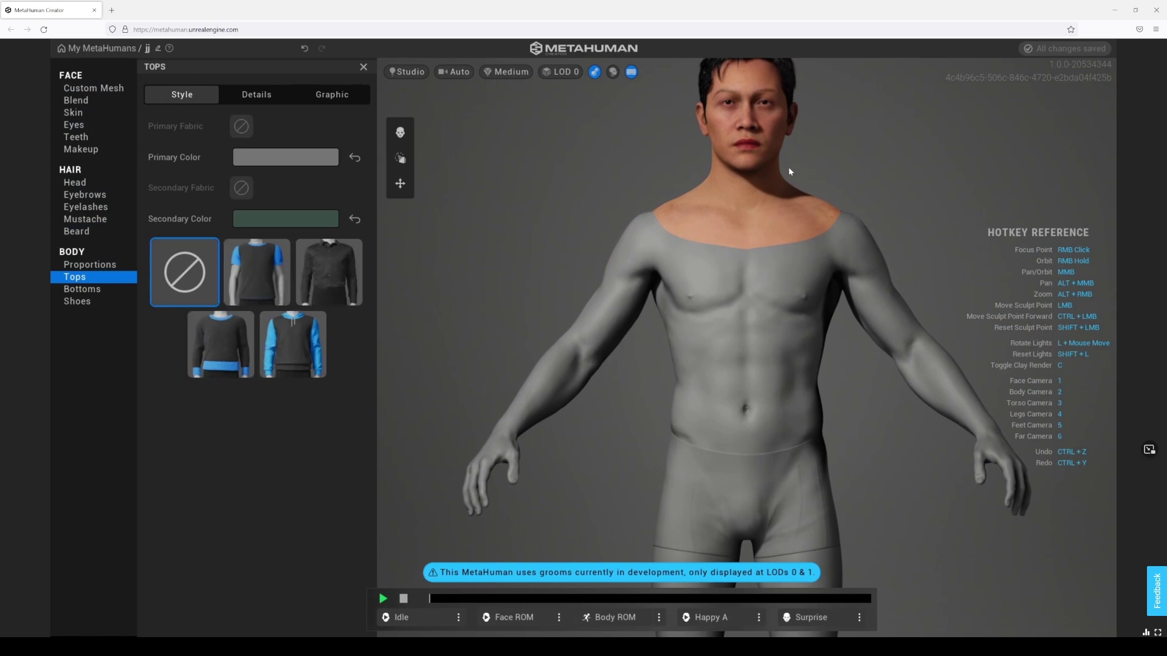
left_click(90, 291)
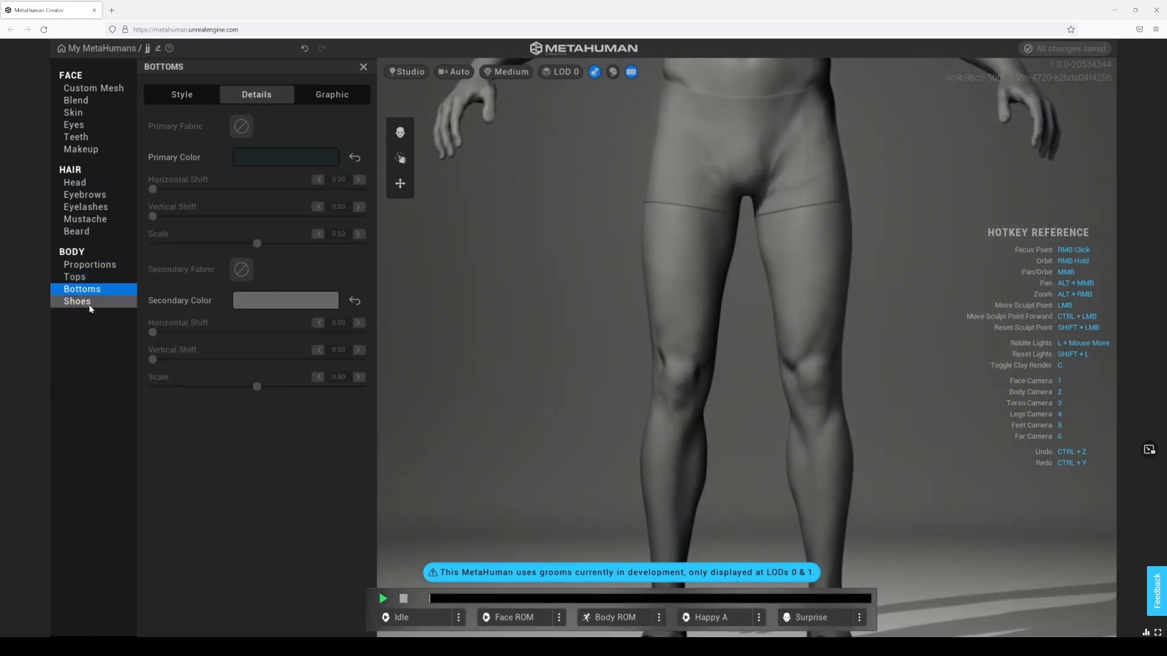
left_click(90, 303)
left_click(190, 95)
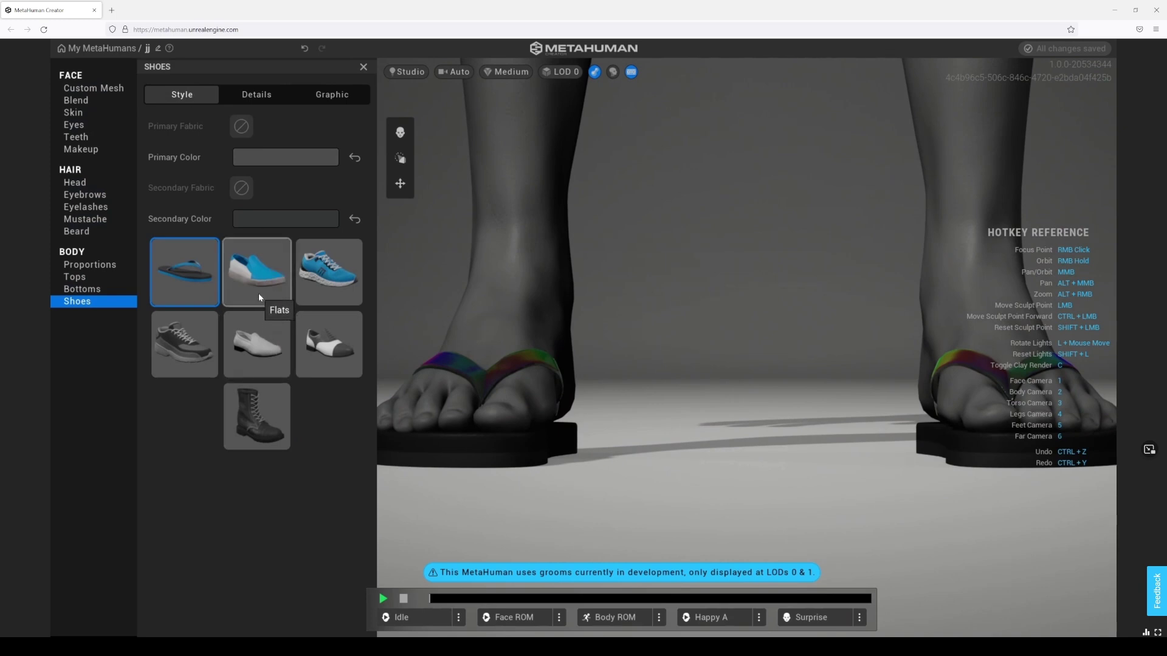
Put on Running Shoes and set their Primary Color to near-black 0A0100.
left_click(356, 258)
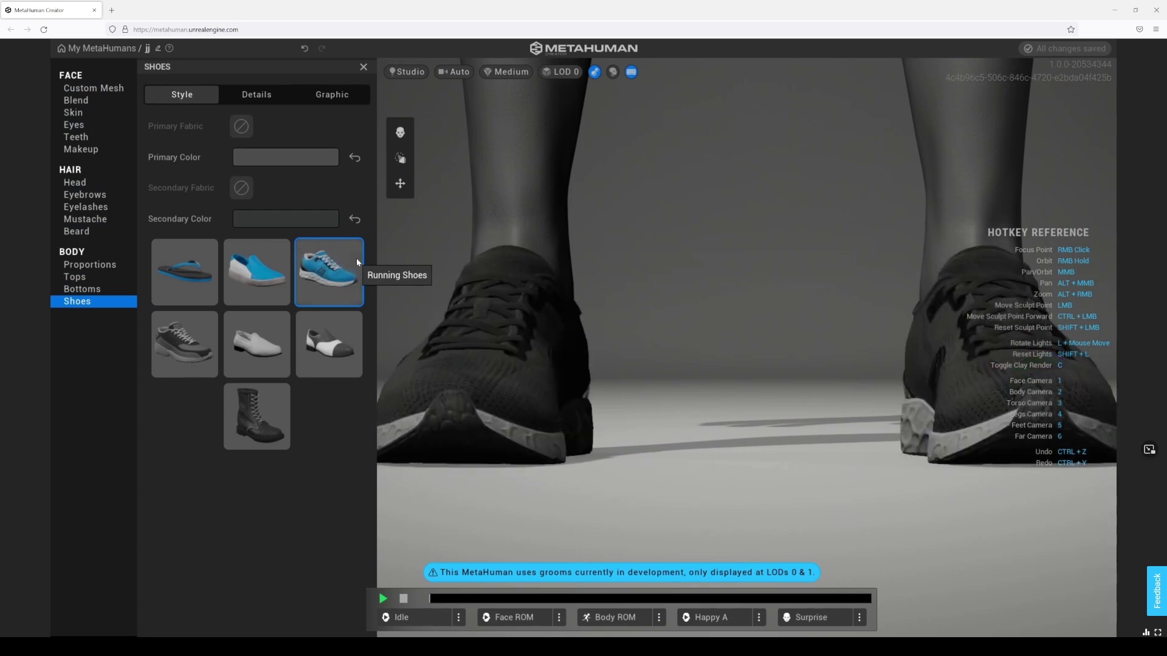
right_click_drag(753, 292, 421, 297)
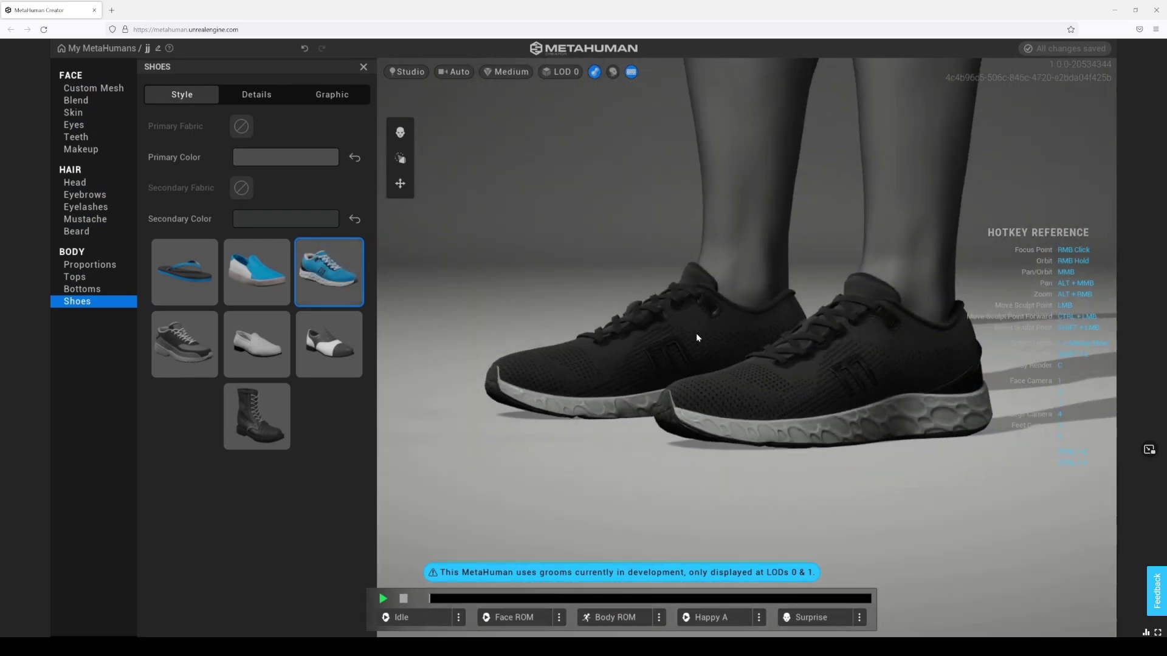
left_click(295, 160)
left_click(296, 161)
left_click(281, 159)
left_click(291, 217)
mouse_move(263, 259)
left_mouse_down()
mouse_move(234, 294)
mouse_move(246, 287)
left_mouse_up()
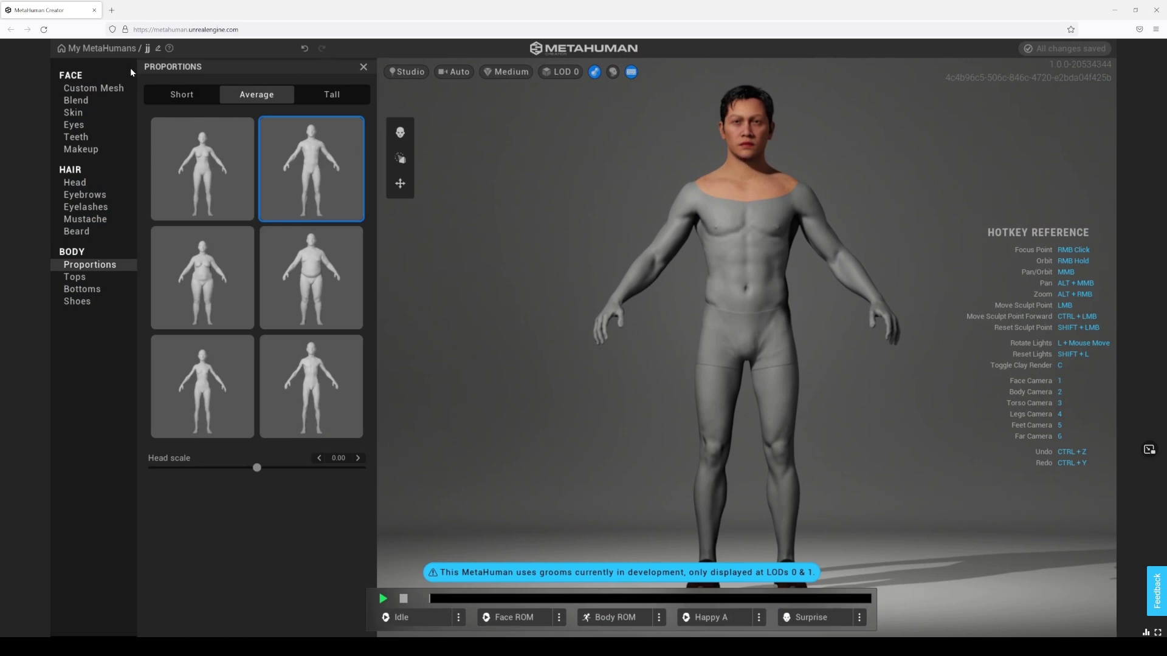
Return to the My MetaHumans collection via the top-left breadcrumb.
left_click(93, 47)
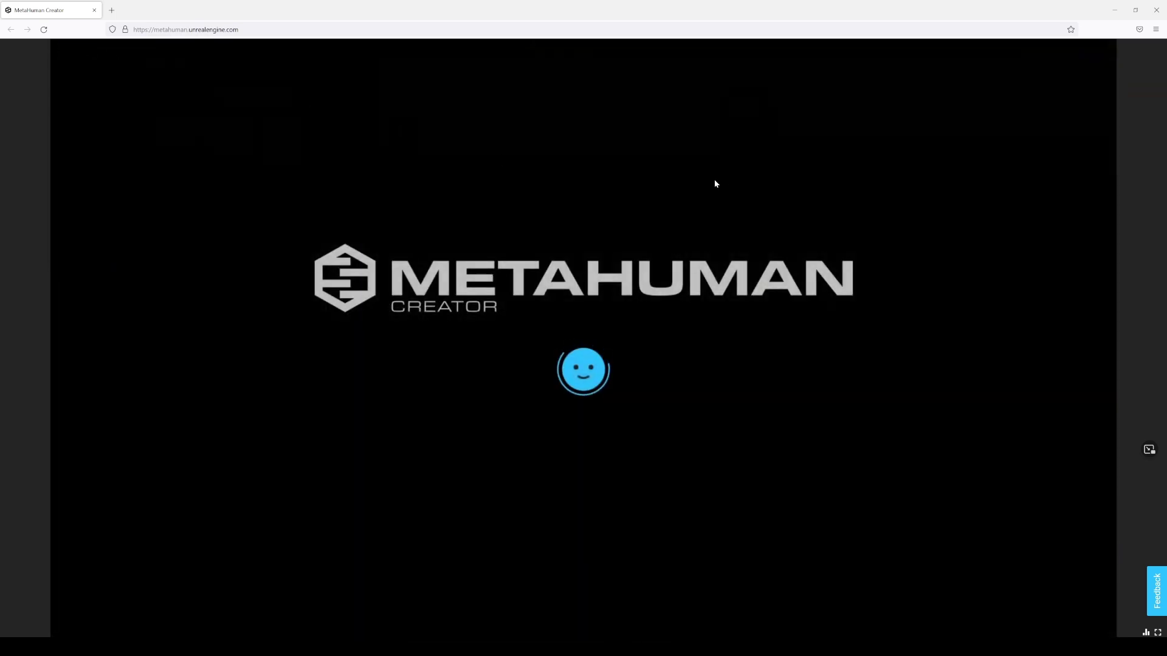